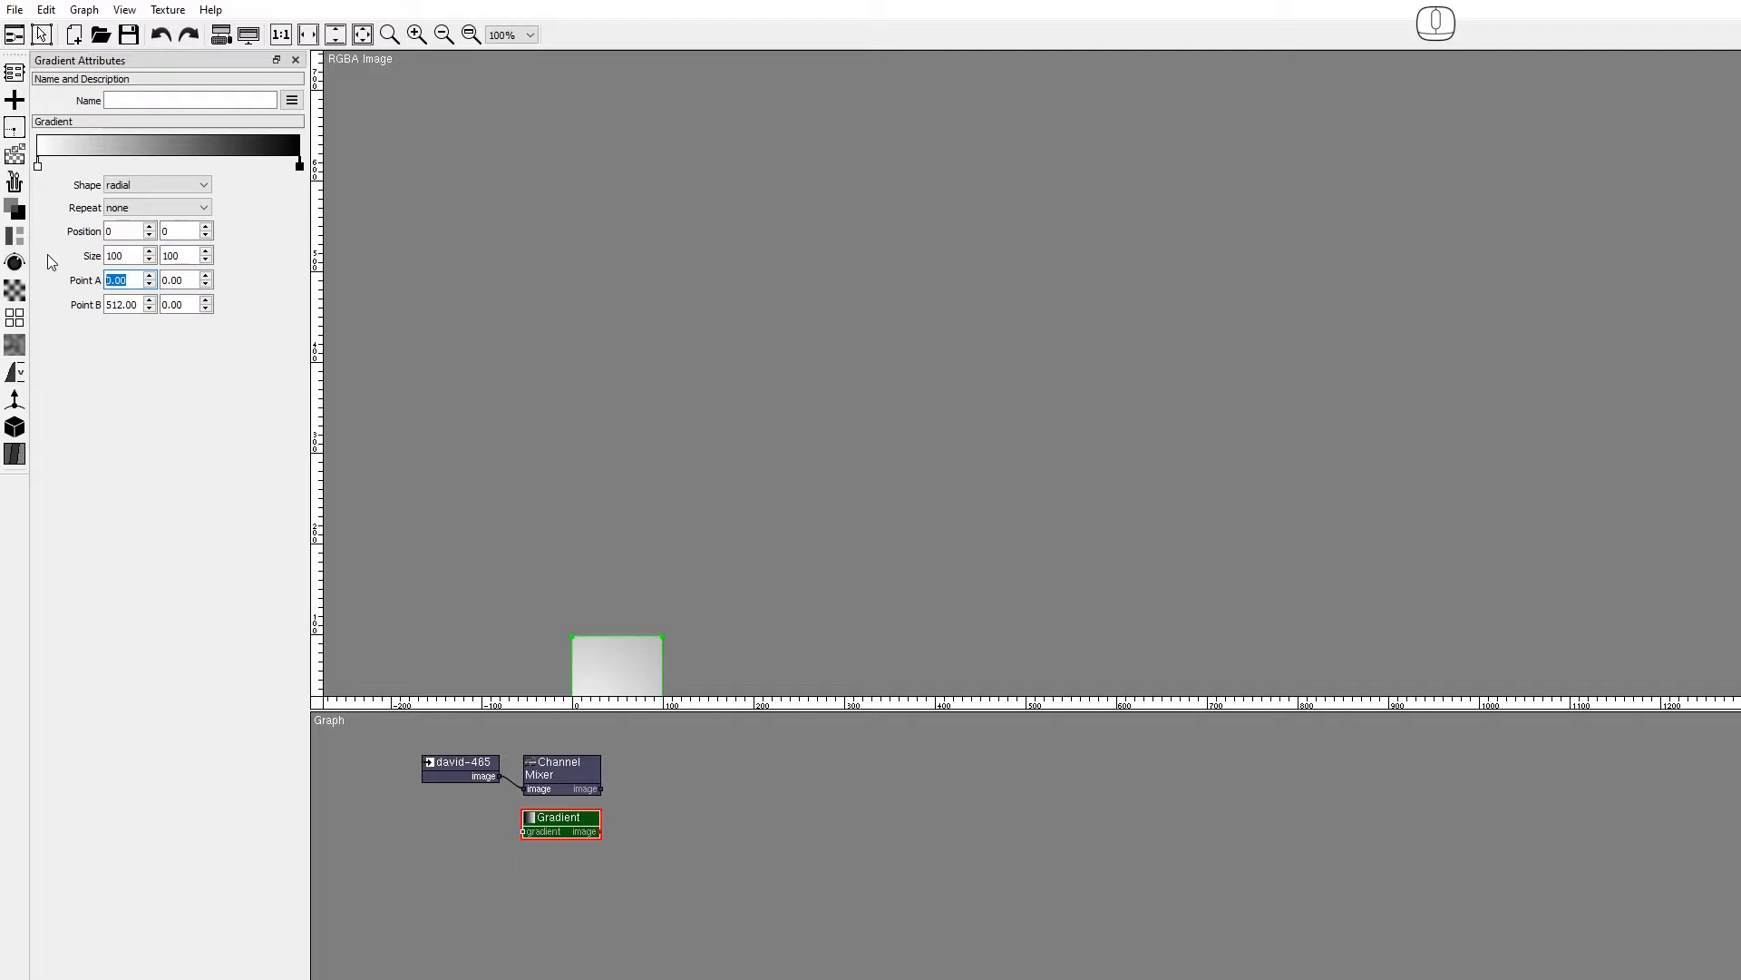
Set the radial Gradient's Point A to 50, 50 and its Point B to 50, 120.
text(50)
key(Tab)
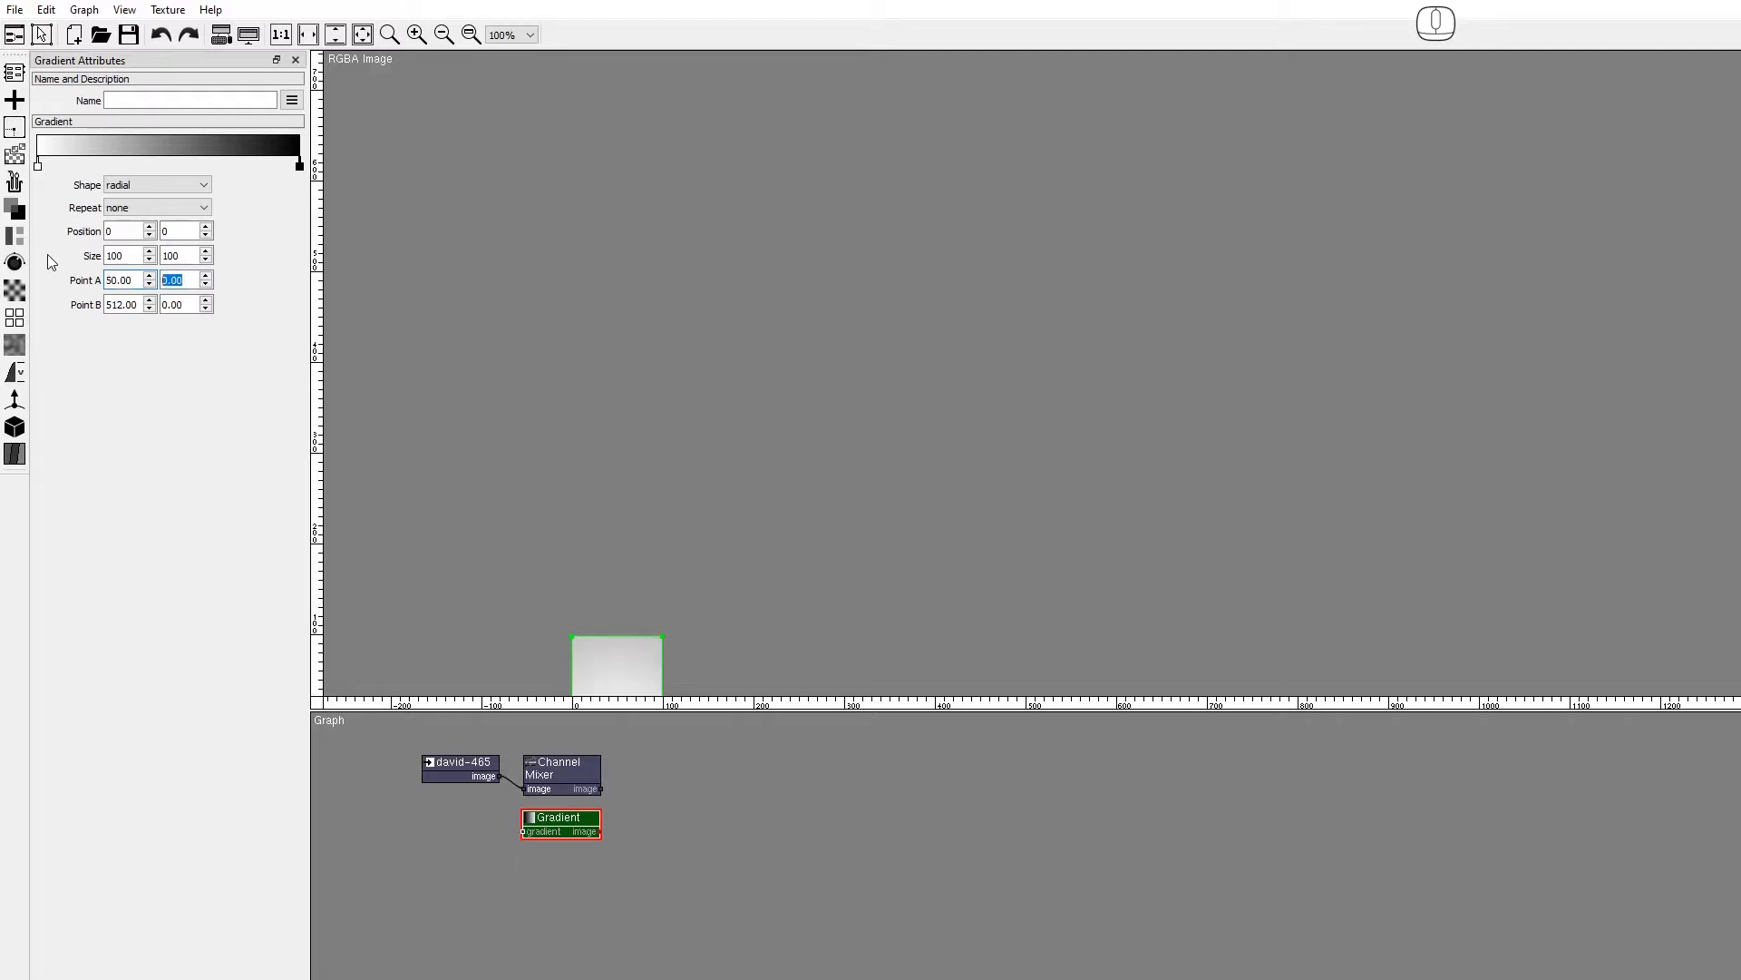
text(50)
key(Tab)
text(50)
key(Tab)
text(23)
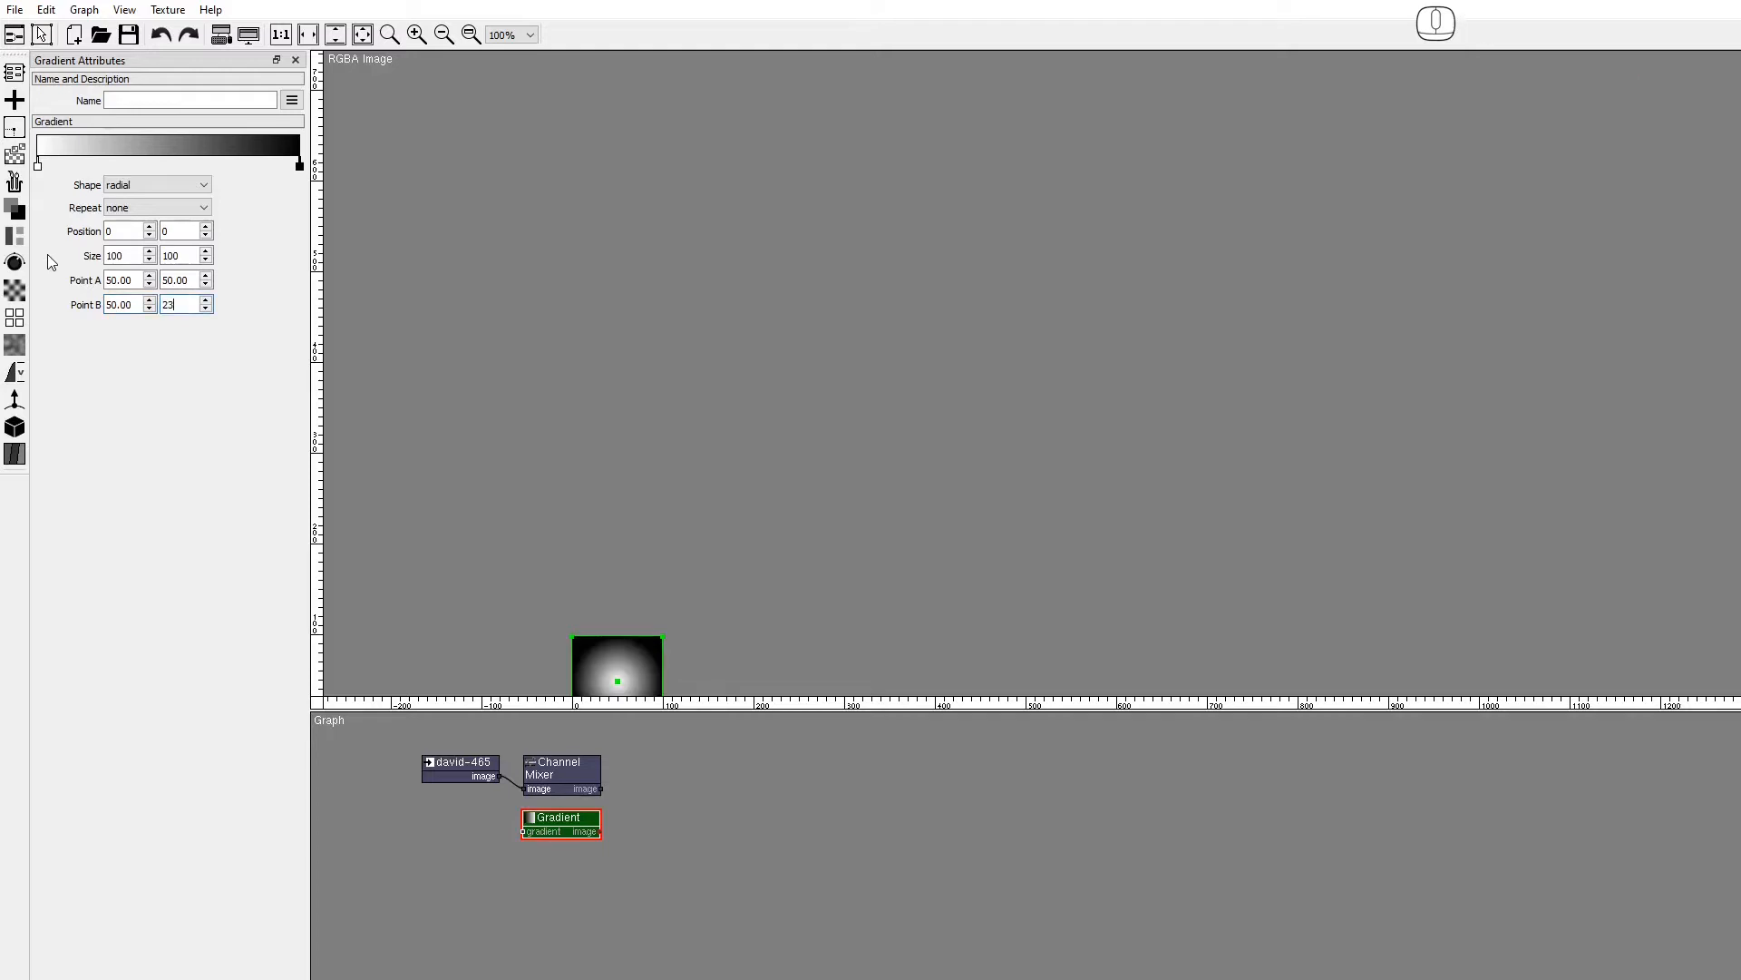
text(120)
key(Return)
Add a To Value node fed by the Gradient and an Image To Frame node fed by the Channel Mixer.
click(17, 373)
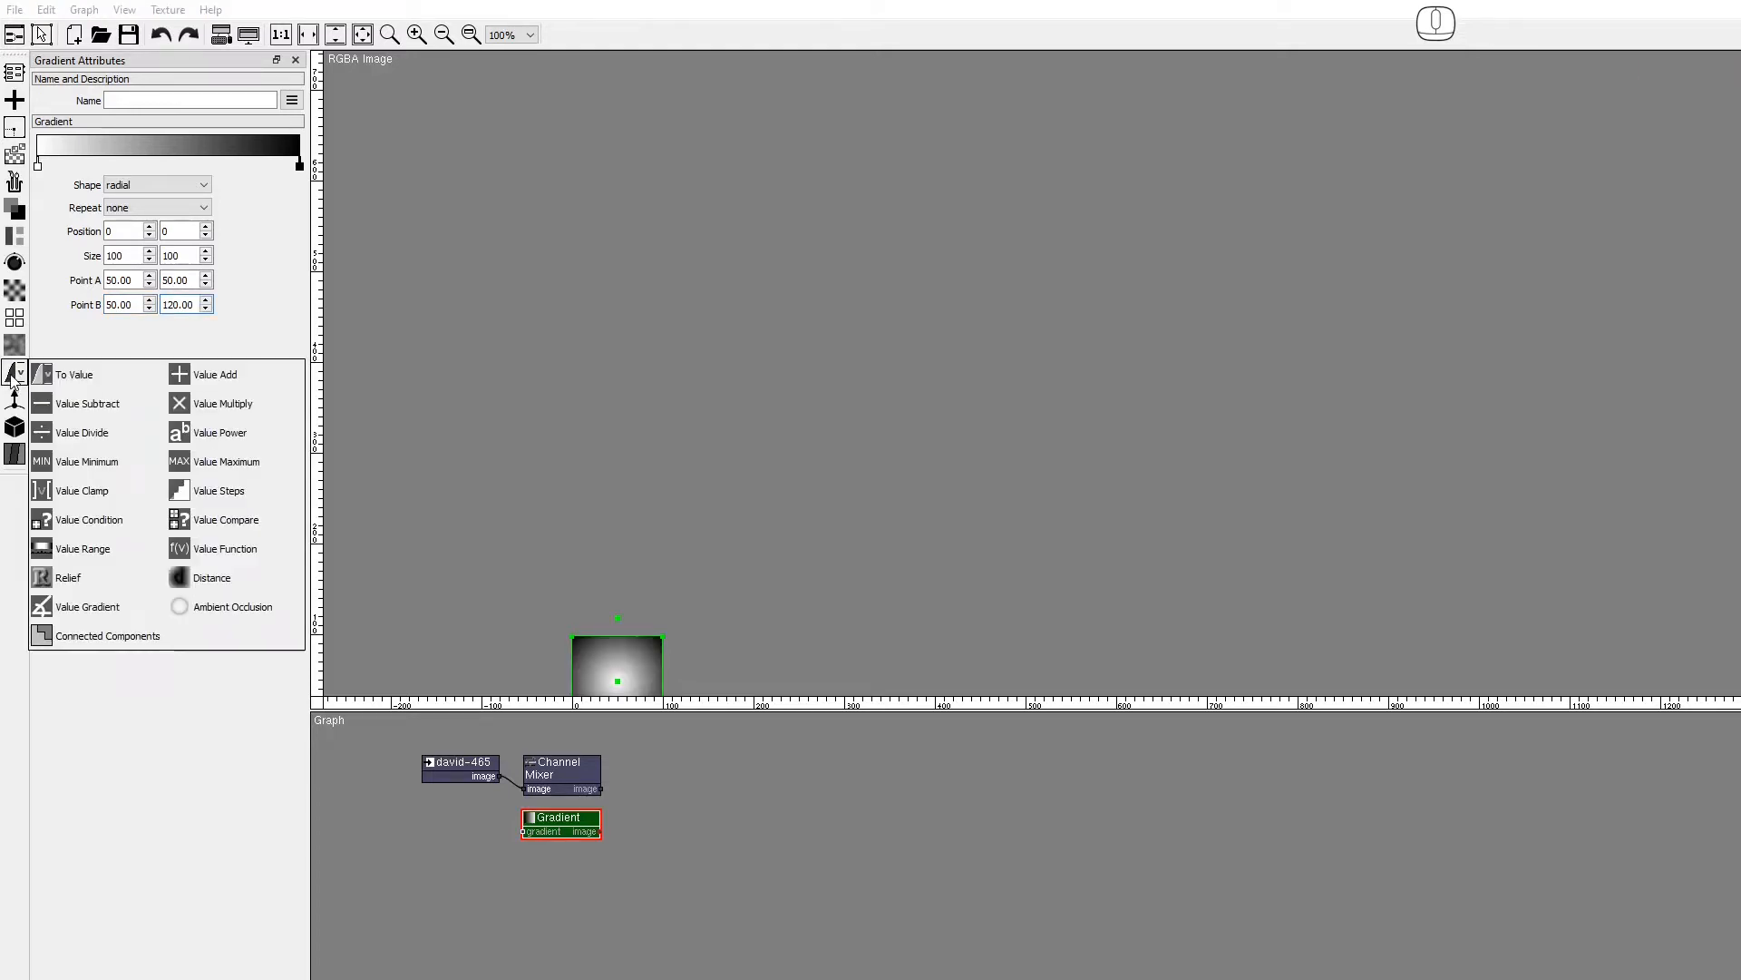
drag(106, 380, 509, 604)
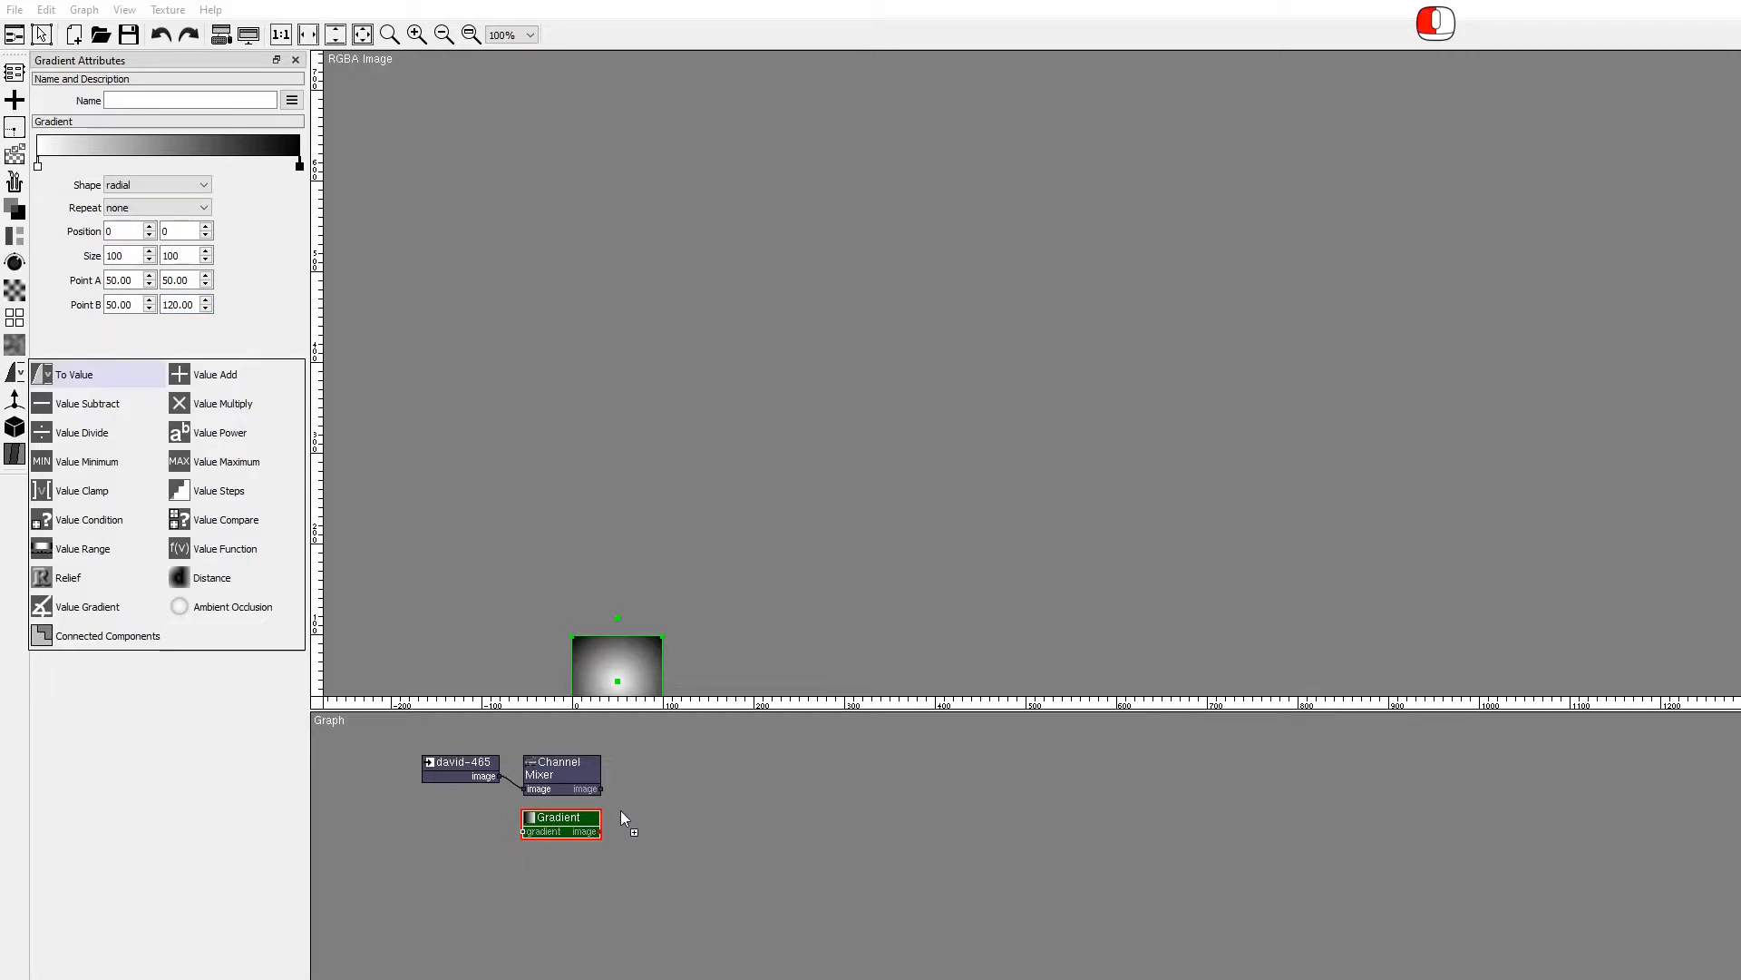
drag(620, 811, 621, 811)
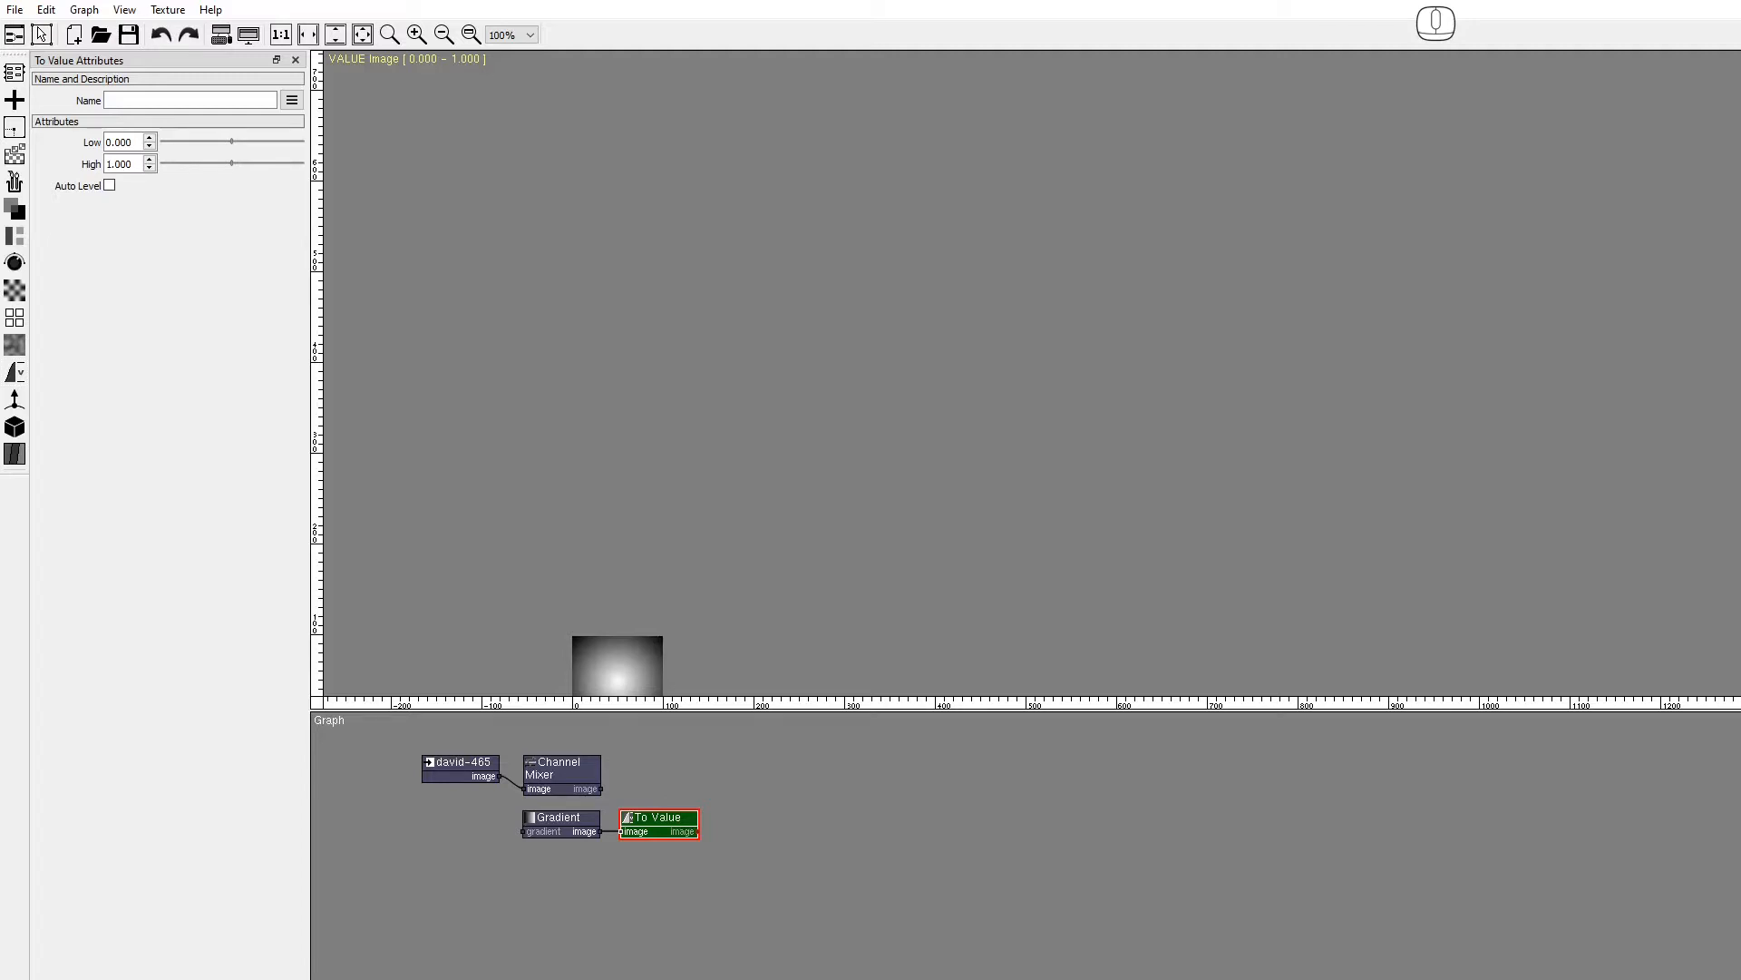
mouse_move(14, 127)
drag(227, 215, 622, 749)
Add a Tile node fed by To Value, expose its frame input and connect the Image To Frame output to it.
mouse_move(15, 209)
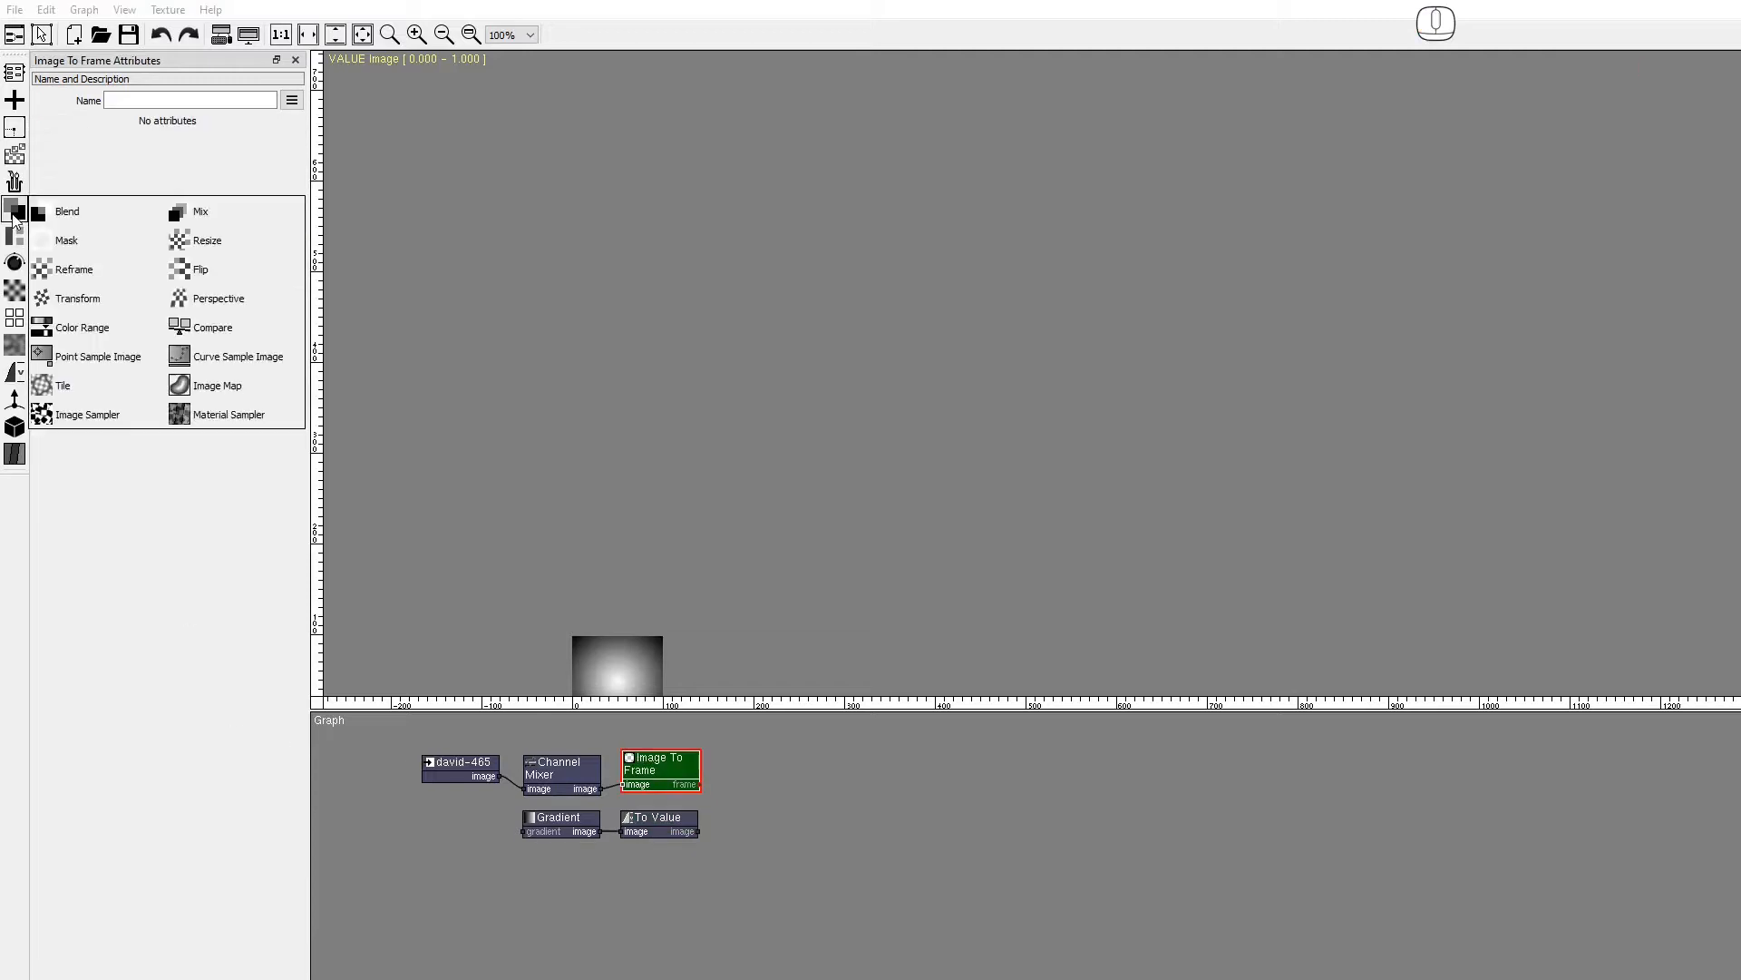
drag(62, 386, 727, 786)
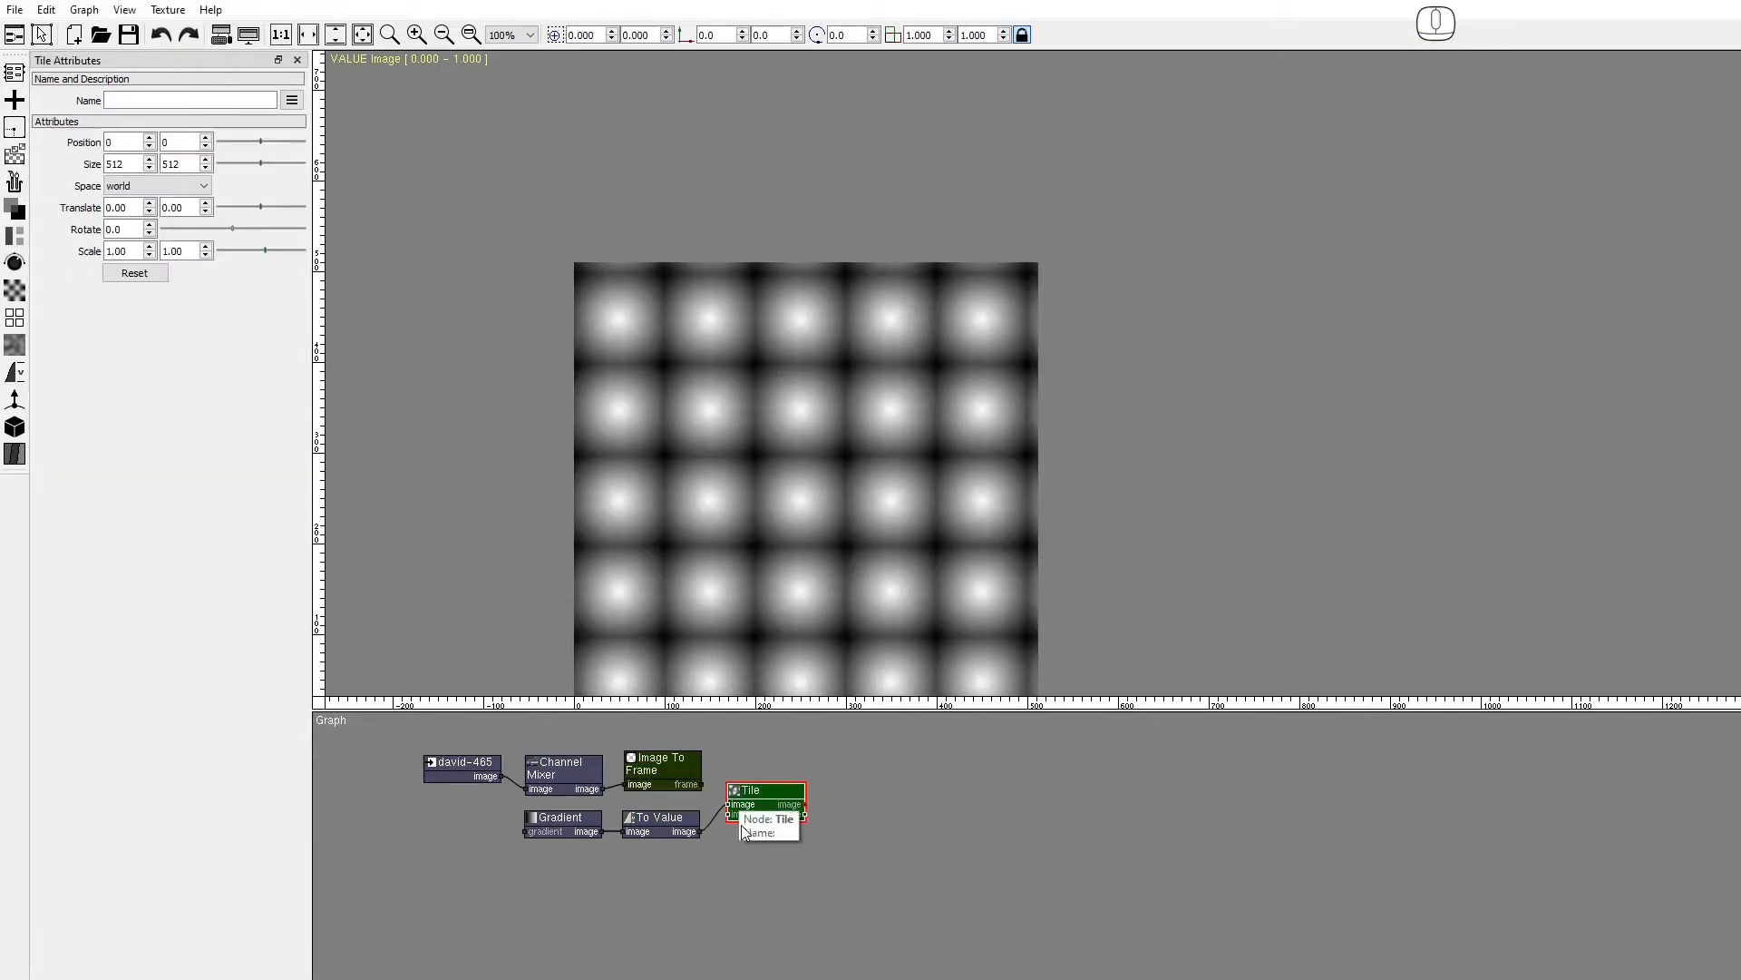
right_click(747, 807)
click(760, 822)
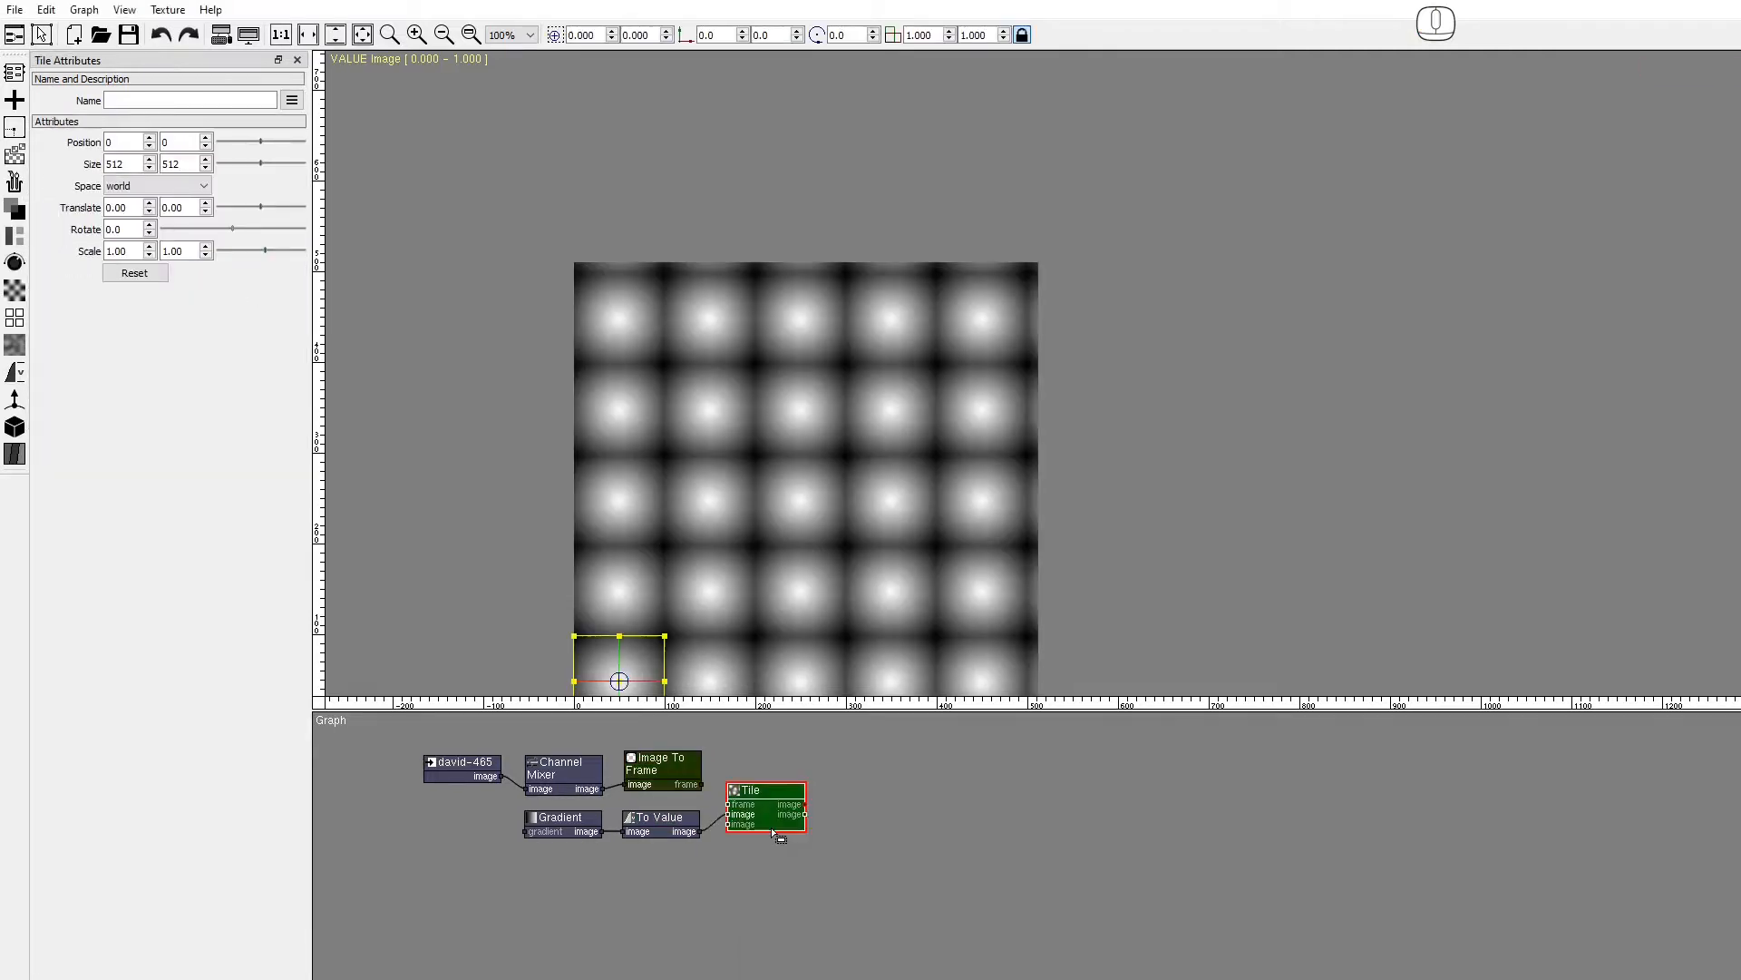
drag(702, 784, 728, 804)
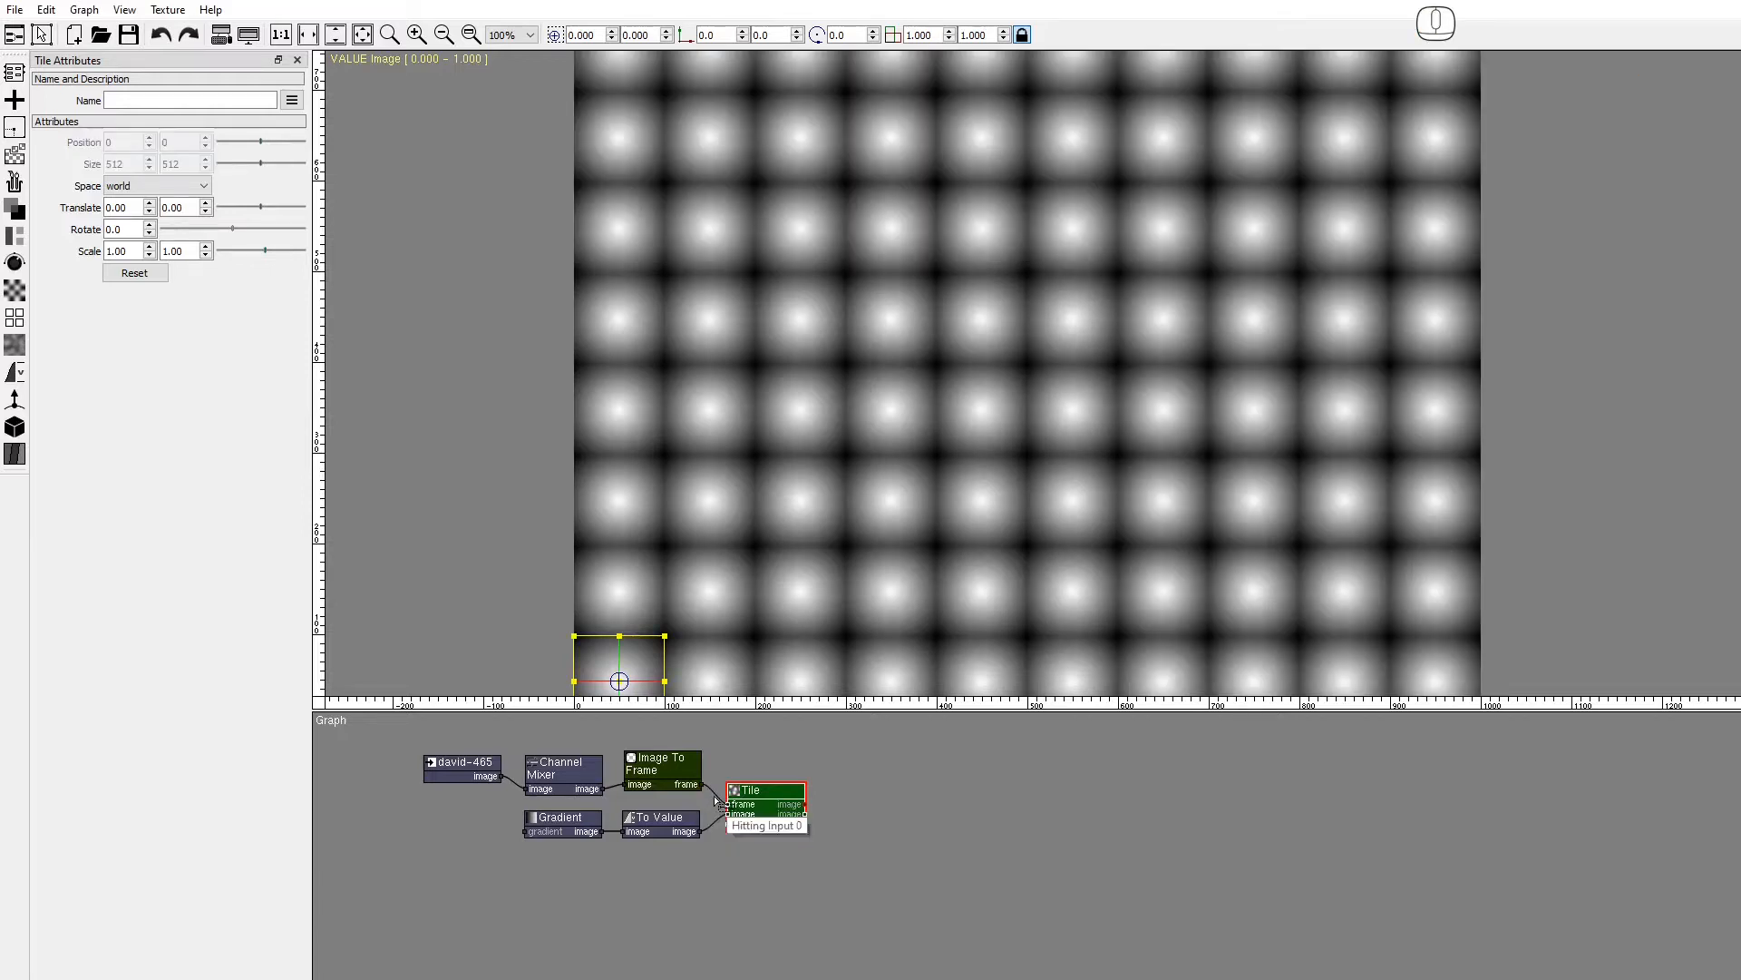
Set the Tile node's rotation to about 15.8 and both scale values to 0.7.
drag(232, 228, 261, 250)
double_click(128, 251)
text(7)
key(Tab)
text(.7)
key(Return)
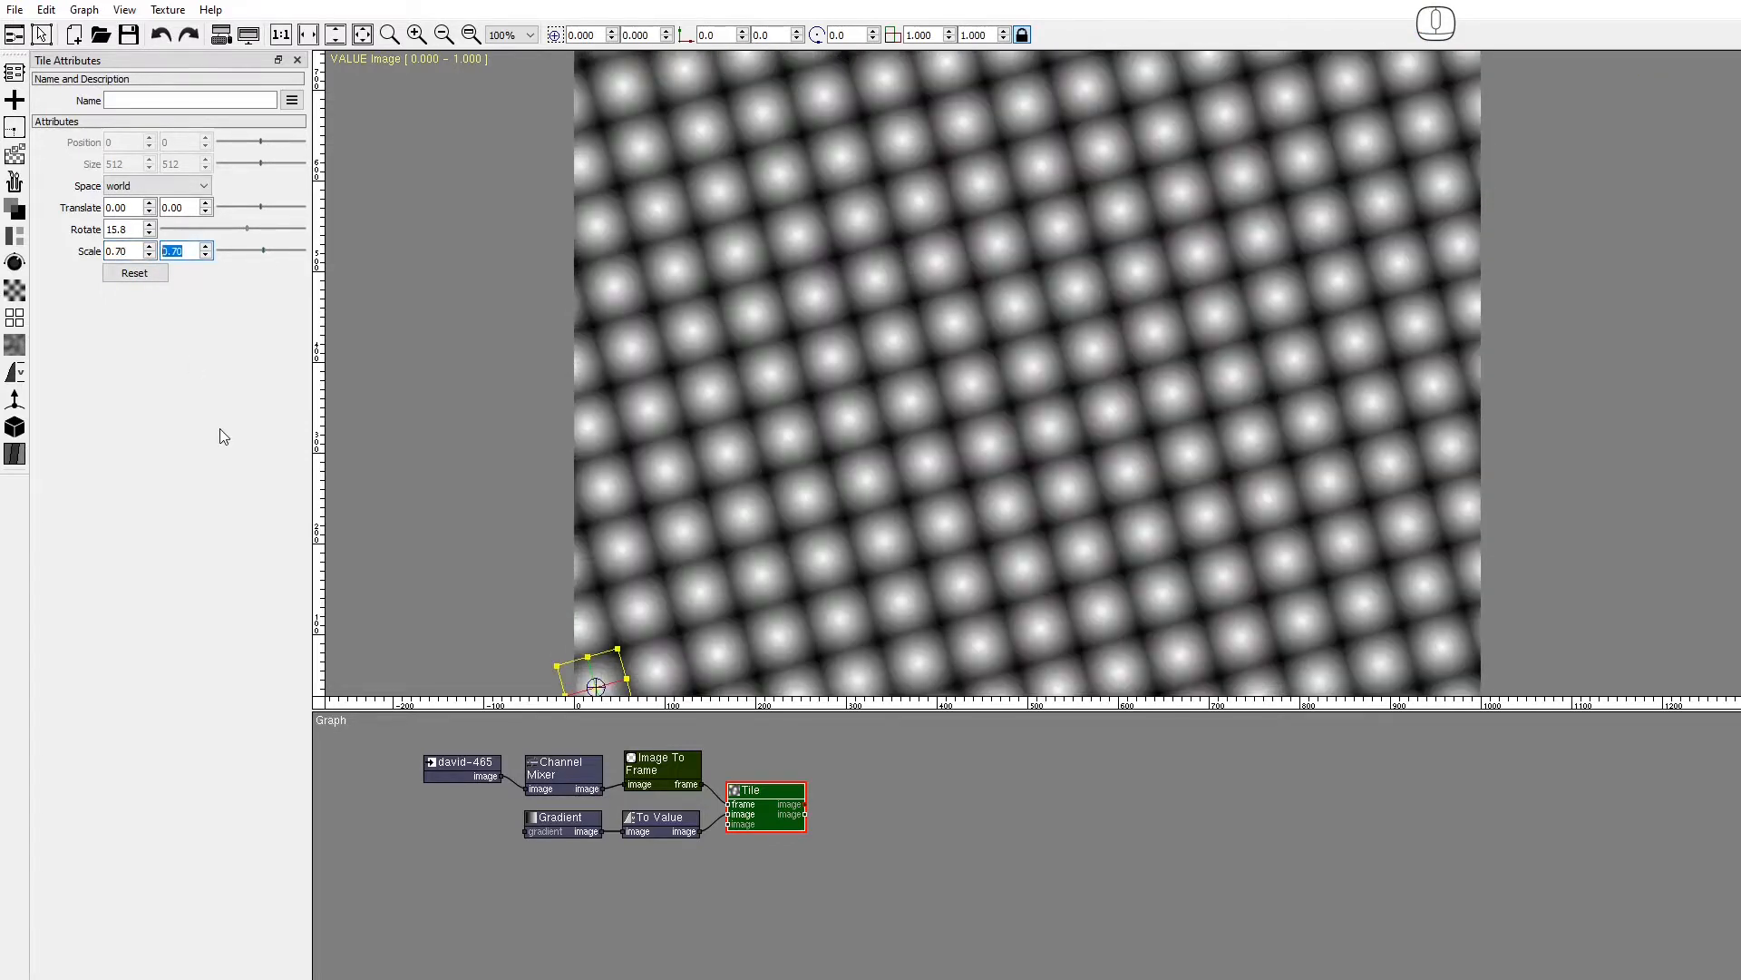
Spread out the existing nodes in the graph and add a Value Compare node beyond the Tile node.
drag(775, 873, 779, 922)
drag(571, 824, 566, 755)
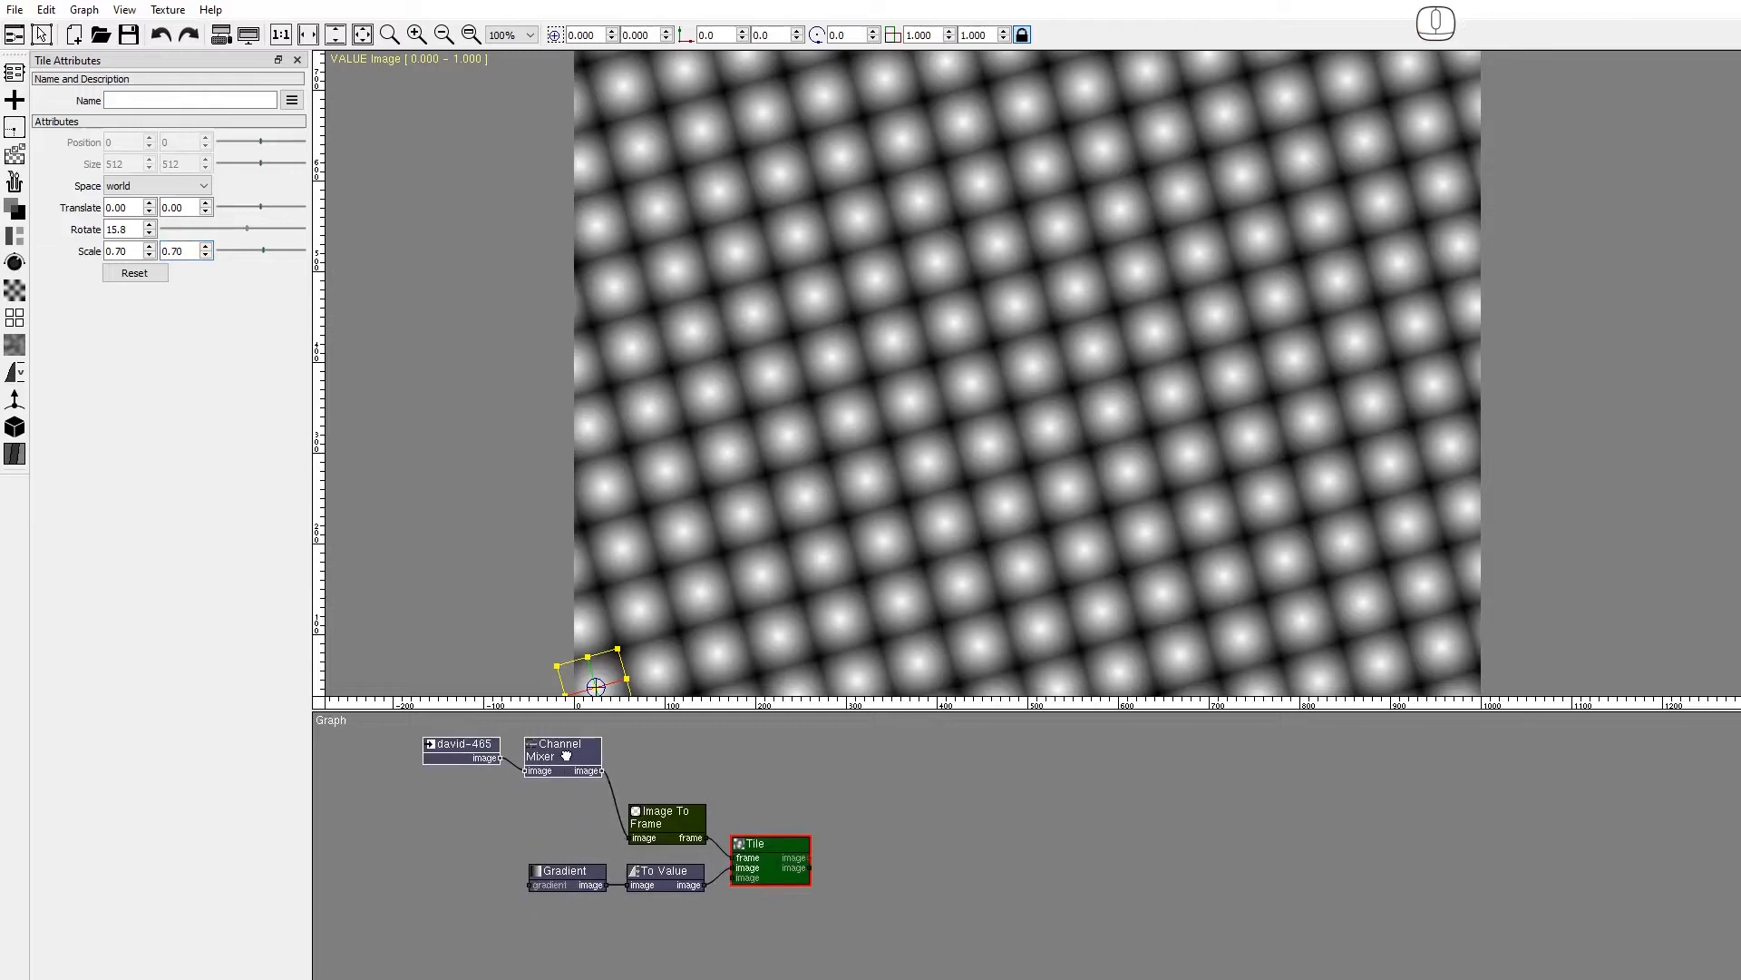
click(16, 374)
click(226, 520)
shift+click(842, 742)
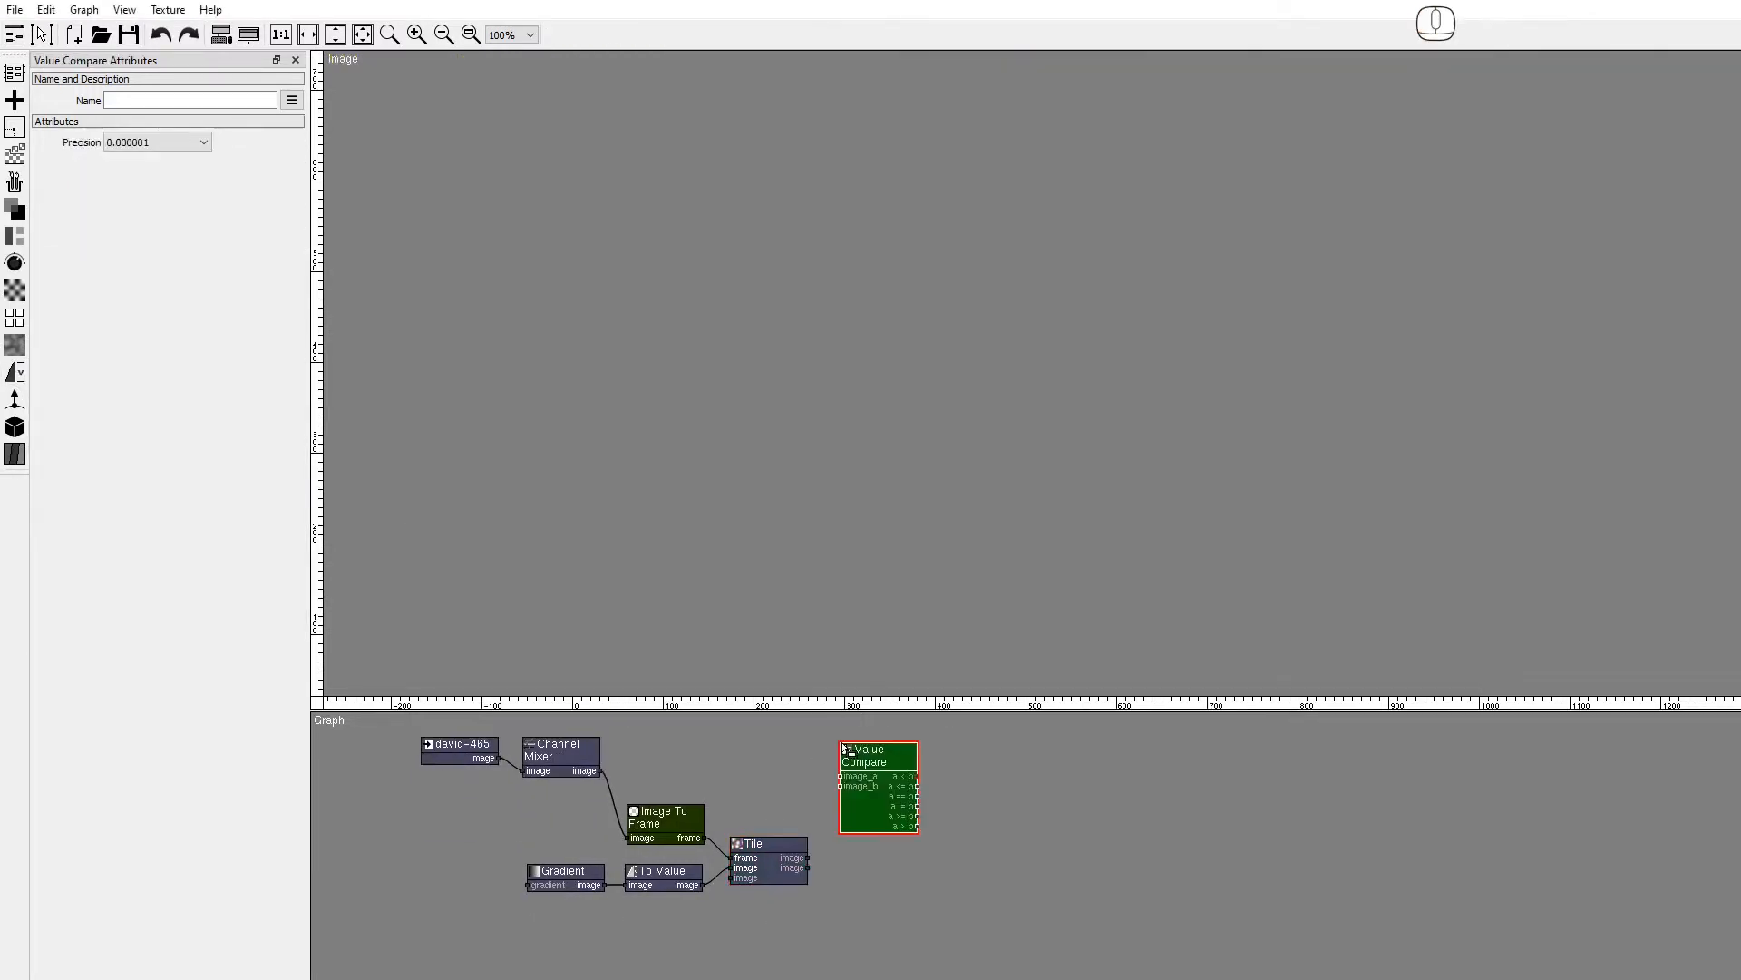
Connect Channel Mixer to image_a and Tile to image_b of Value Compare, and display its a >= b output.
drag(601, 771, 841, 775)
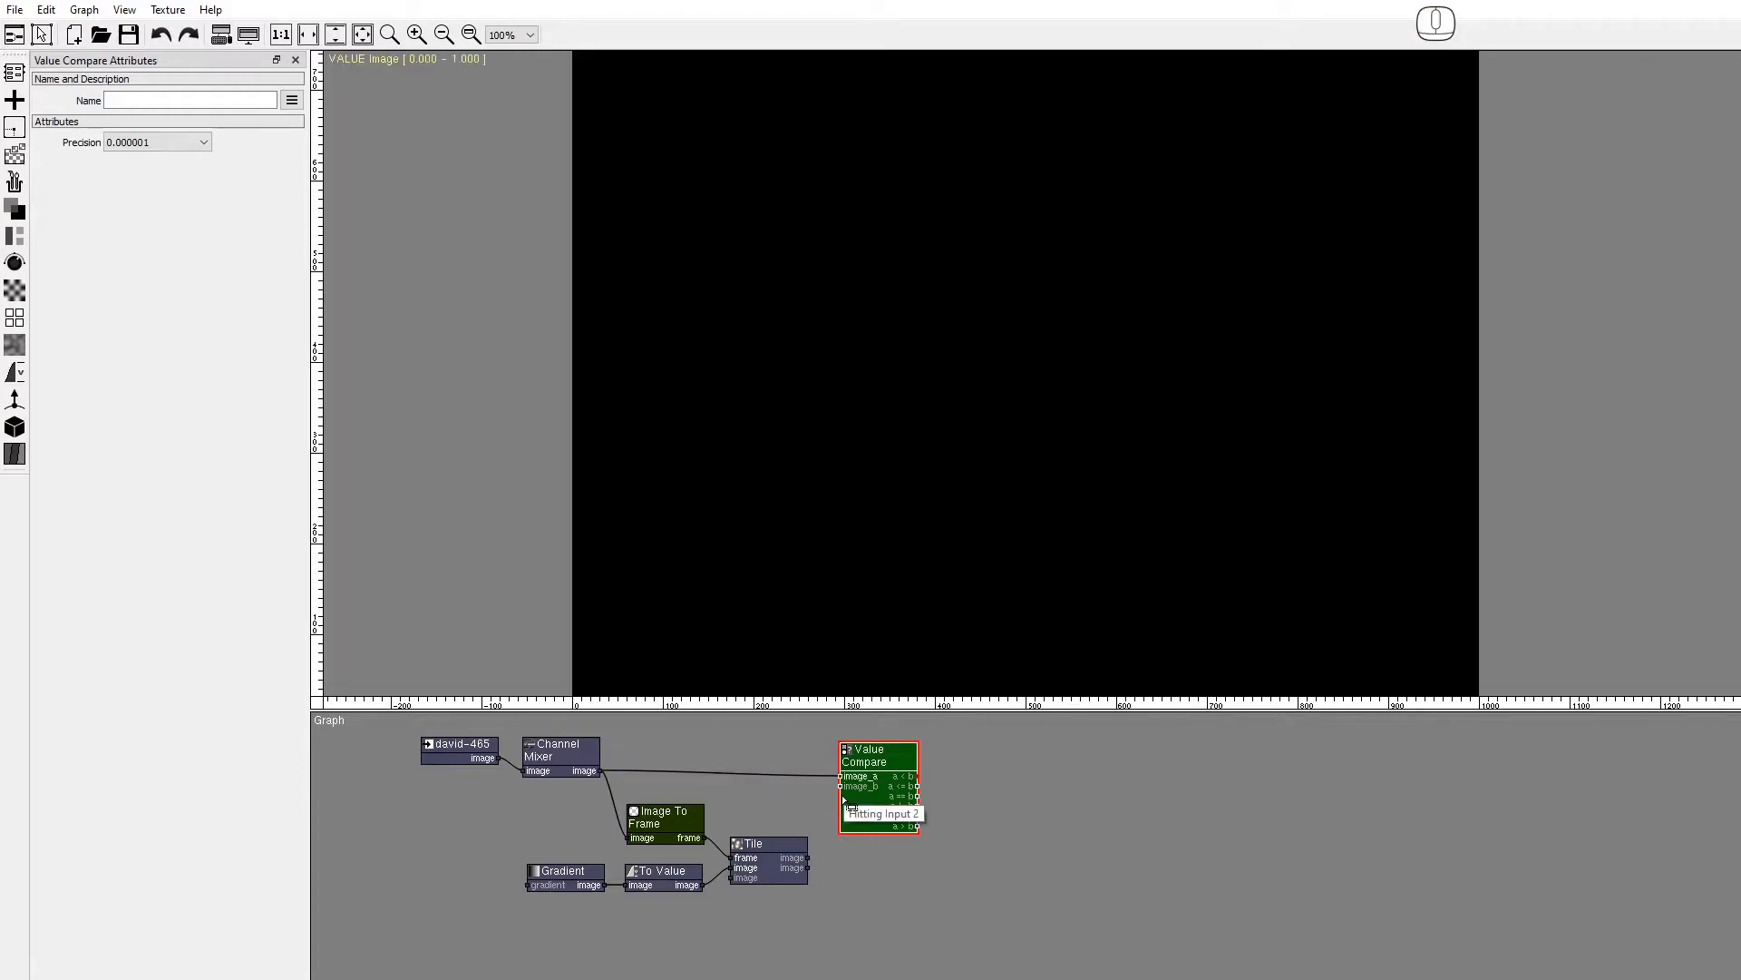
drag(814, 850, 813, 849)
drag(833, 787, 834, 787)
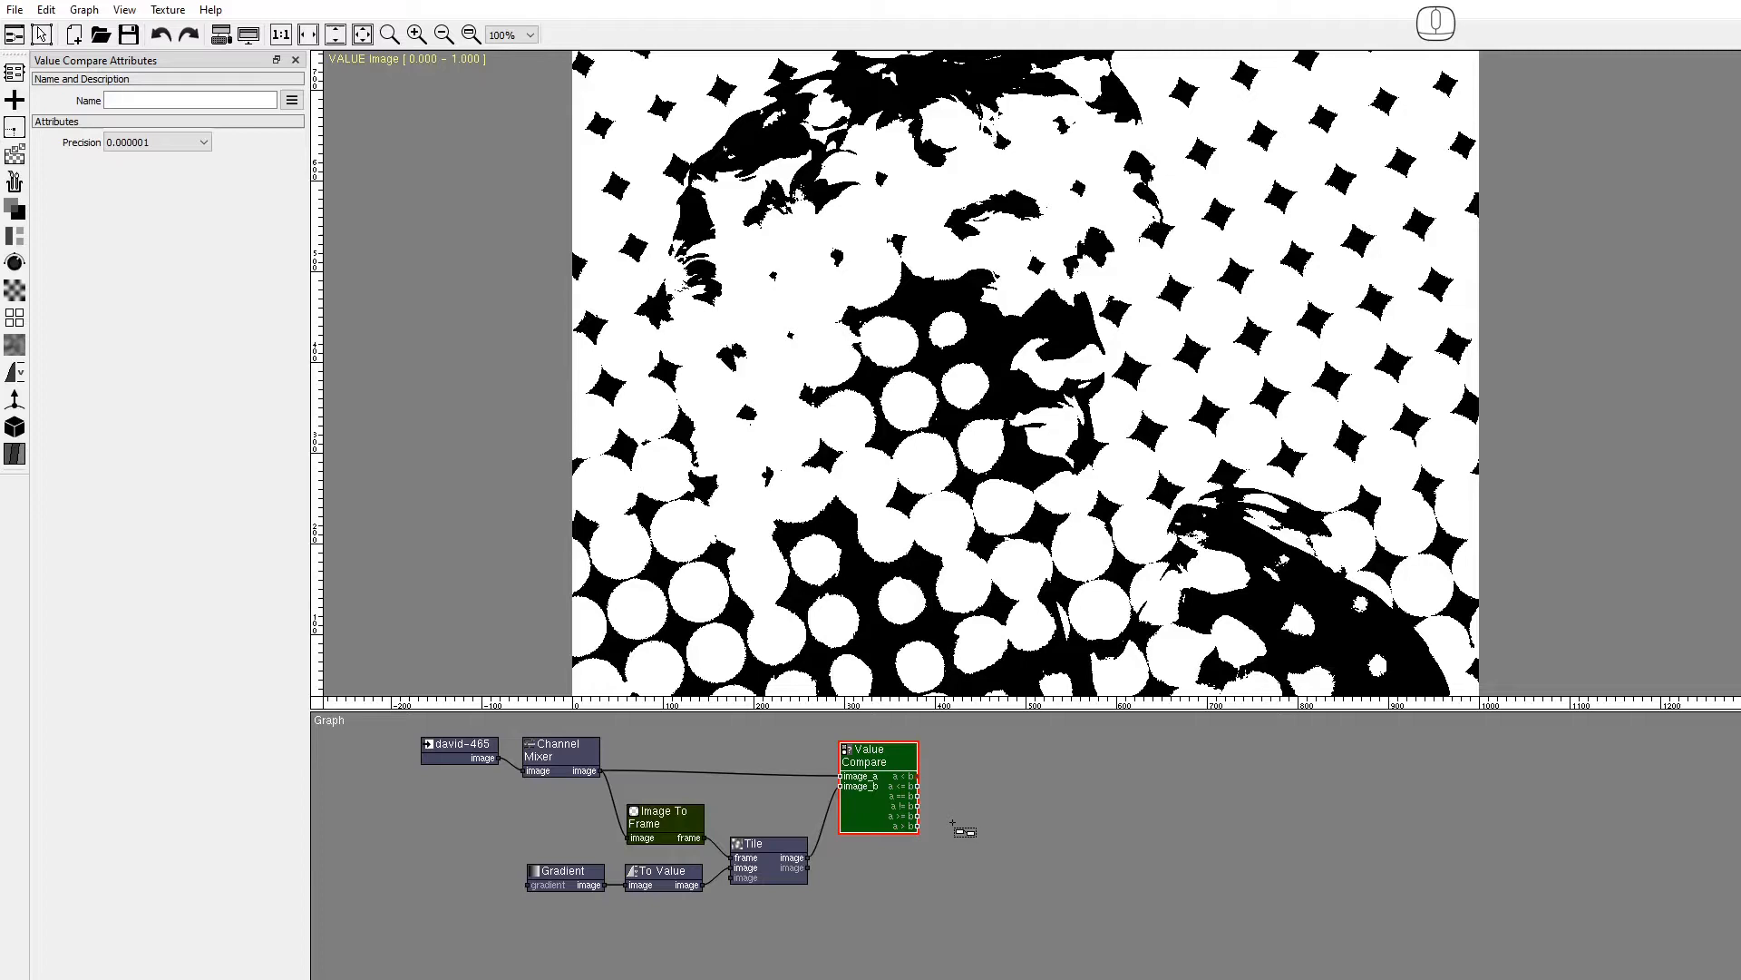
click(926, 817)
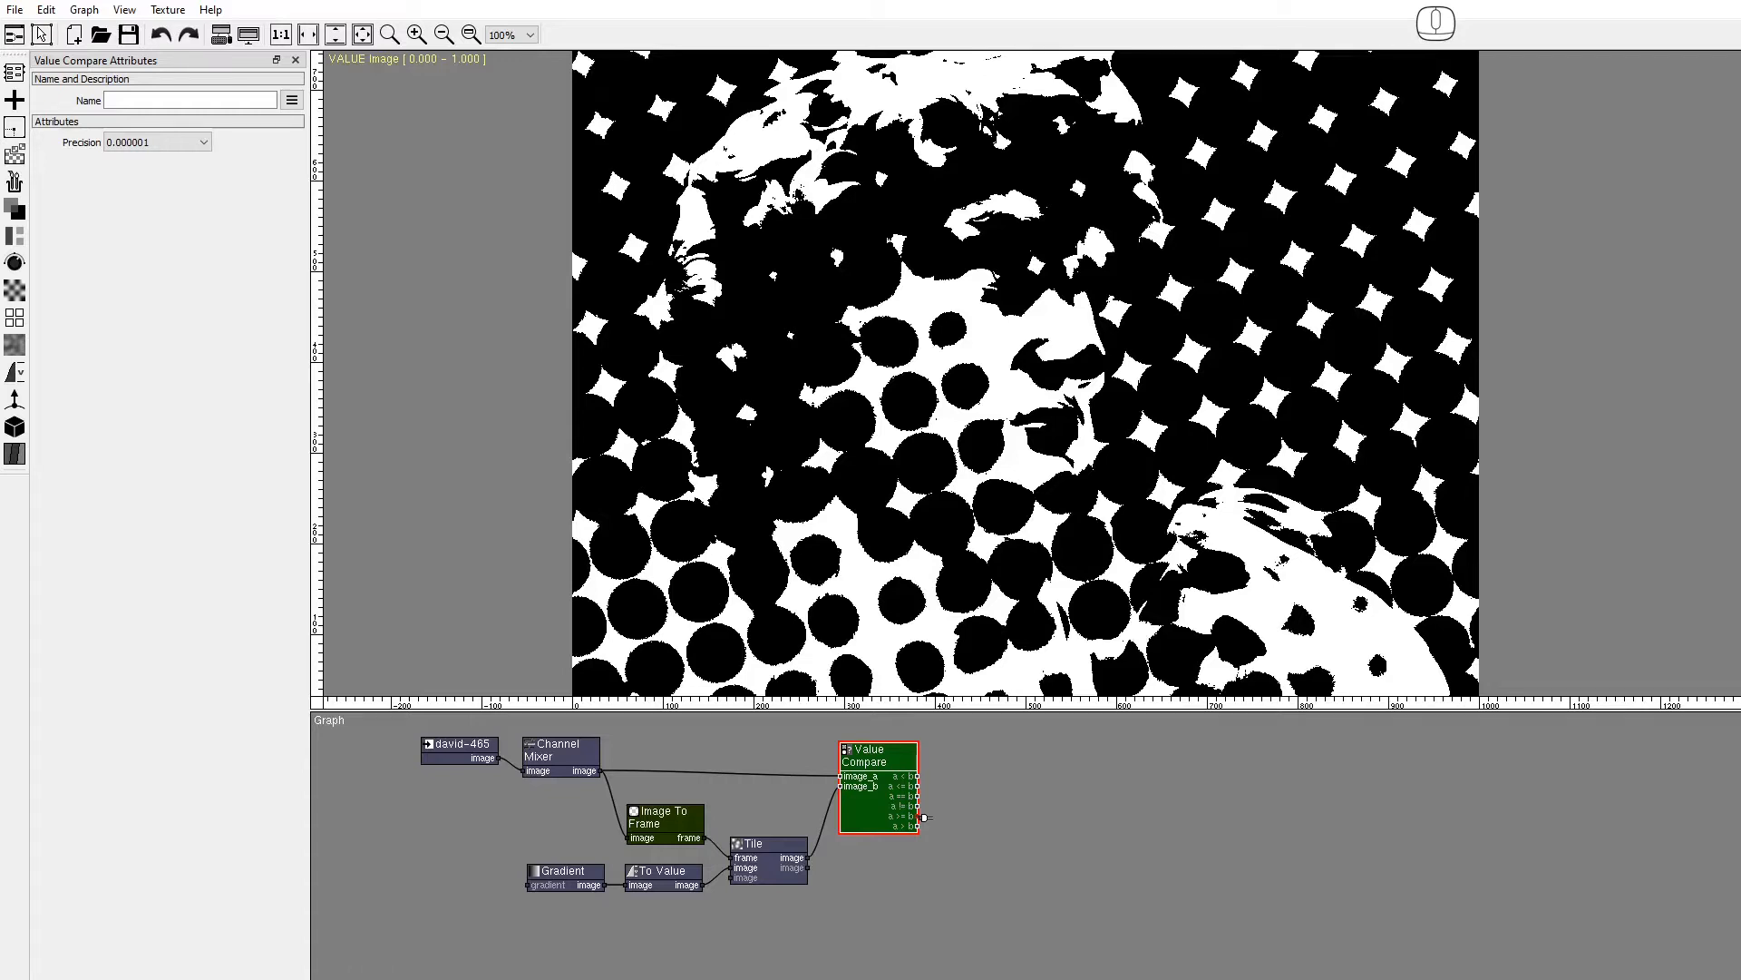
Set the Tile node's scale to 0.1 in both directions and its rotation to 30.
click(748, 861)
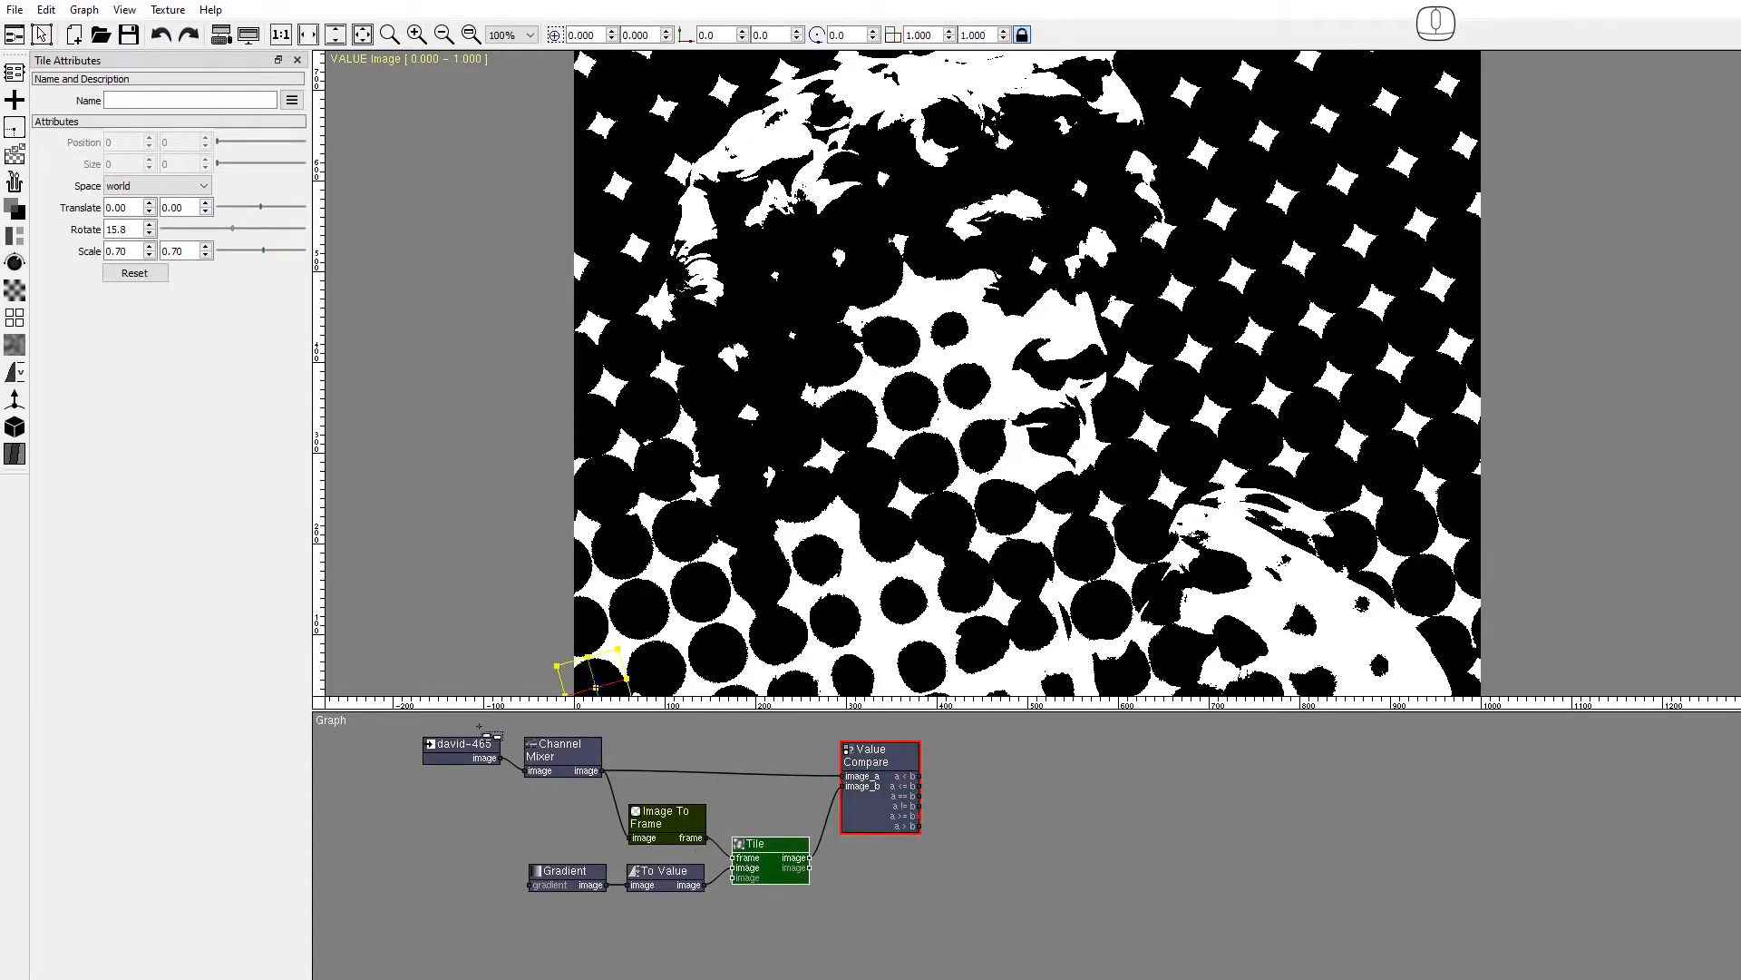
double_click(122, 252)
text(.1)
key(Tab)
text(.1)
key(Return)
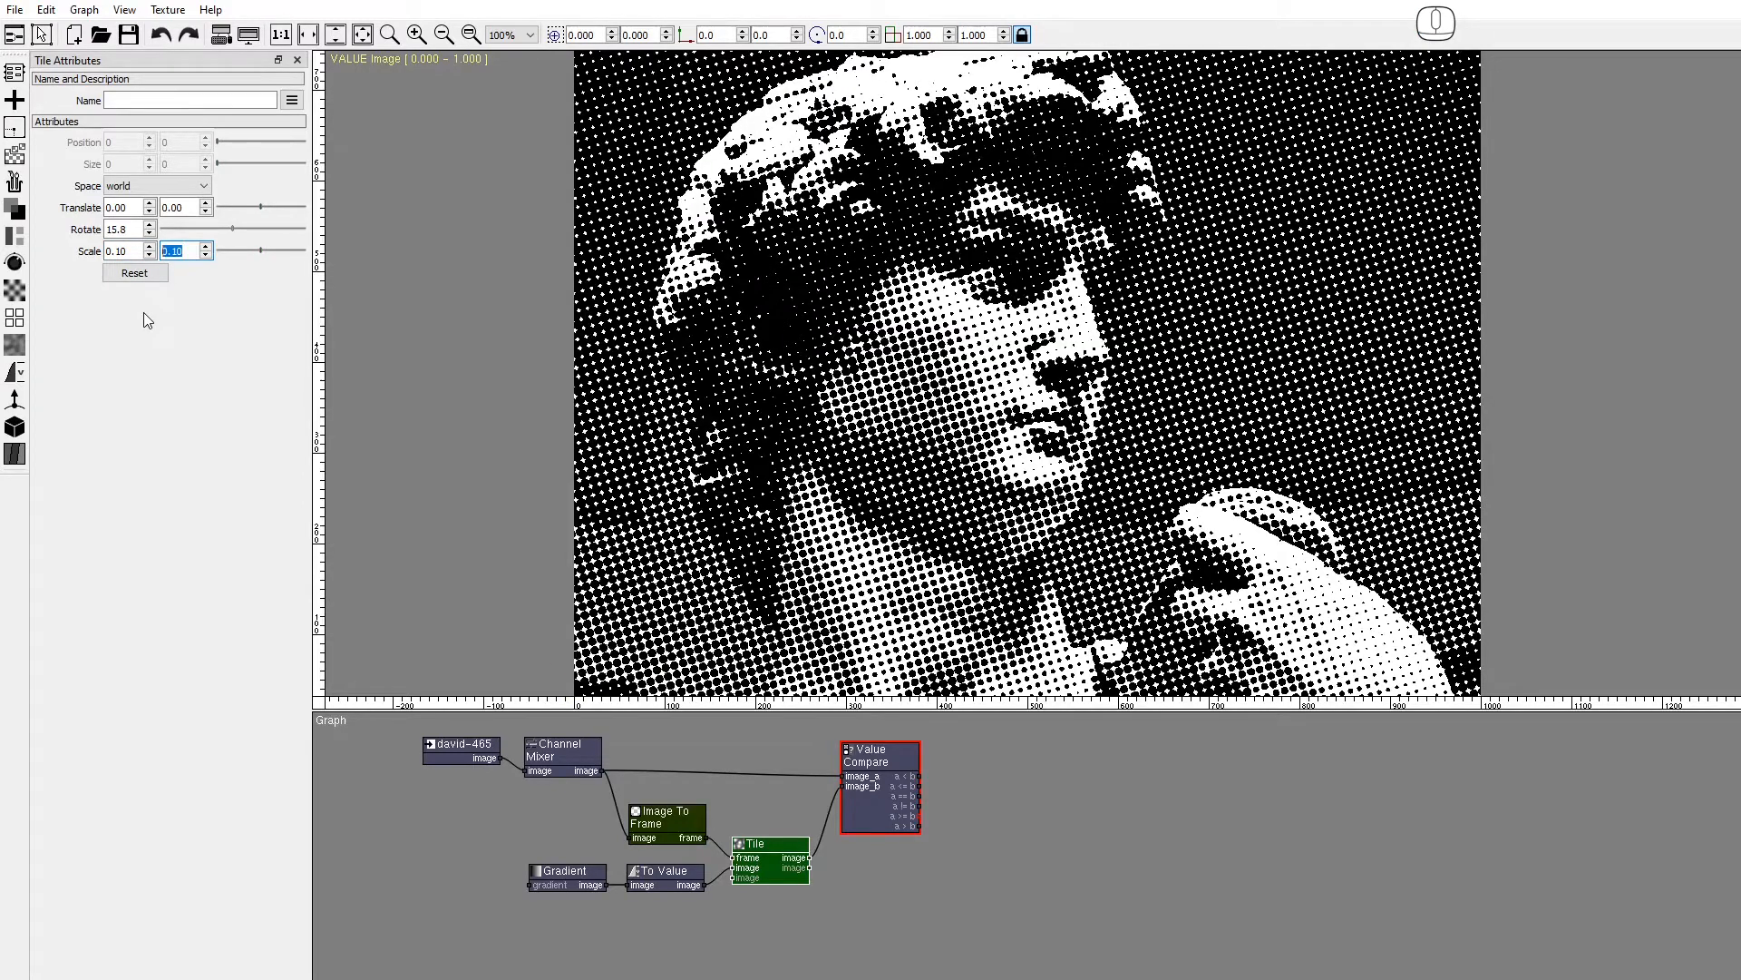
double_click(136, 229)
text(30)
key(Return)
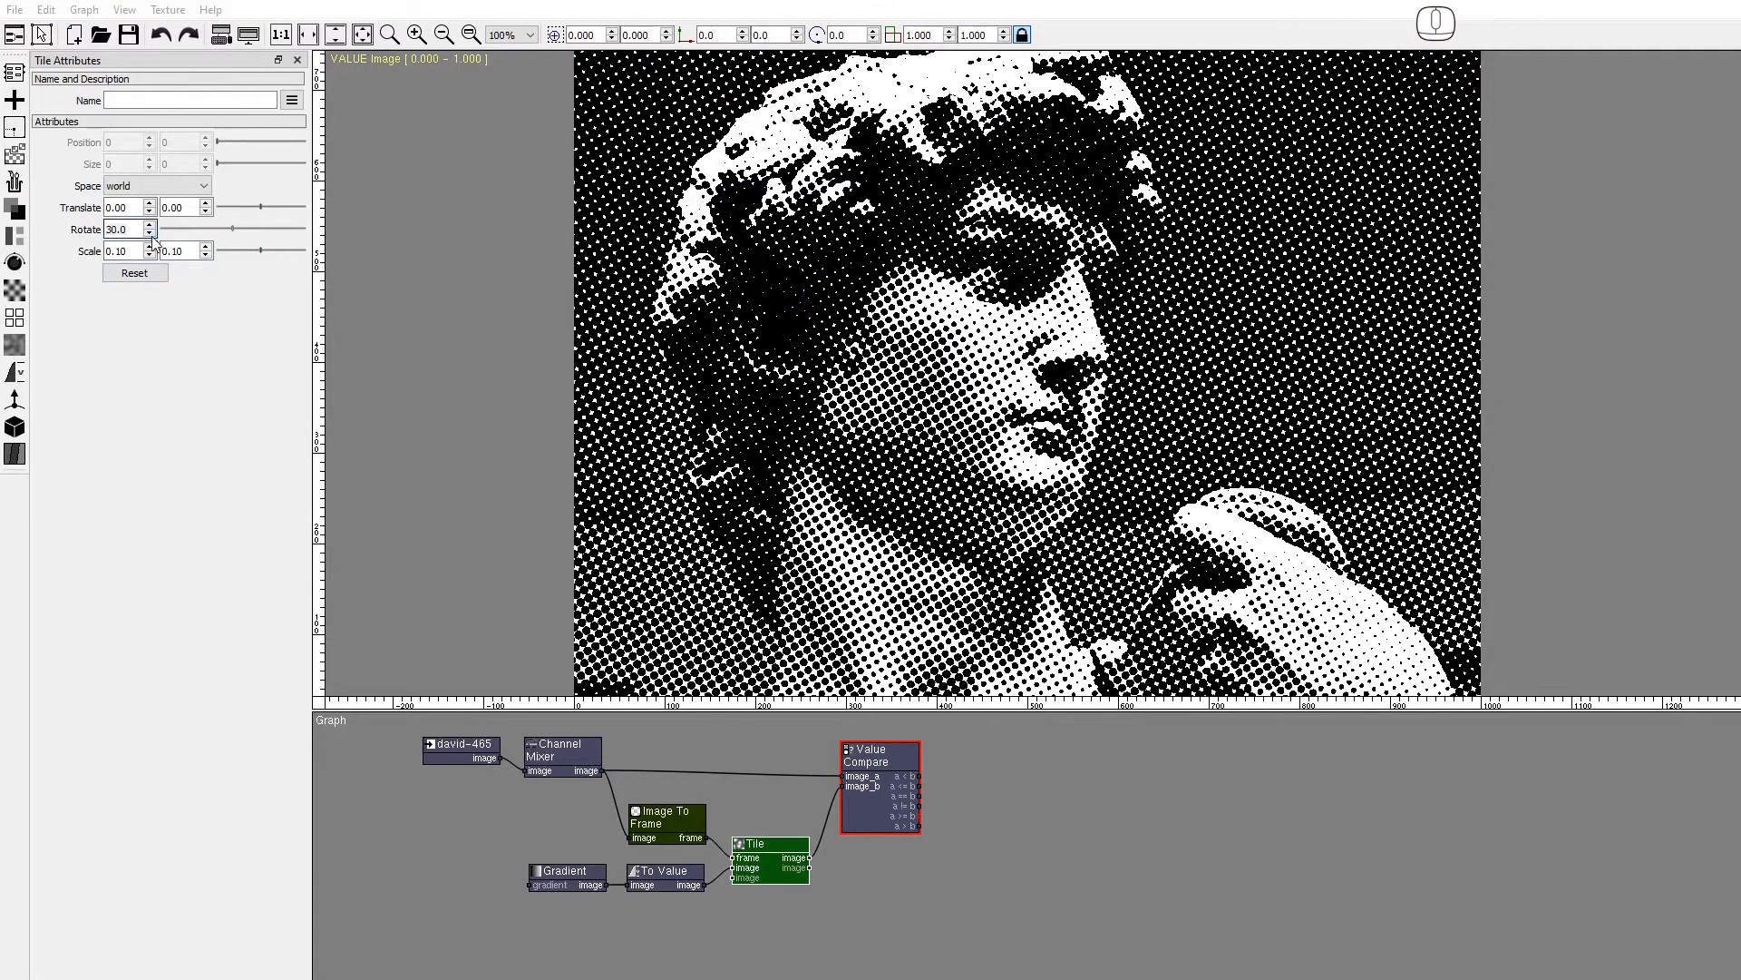
Insert a To Value node on the link between the Channel Mixer and Value Compare.
click(14, 372)
drag(106, 377, 685, 753)
click(684, 762)
Try Low 0.066 and High 0.699 on the new To Value node, display Value Compare, and reset both levels.
mouse_move(231, 141)
mouse_down()
mouse_move(229, 165)
mouse_move(205, 163)
mouse_up()
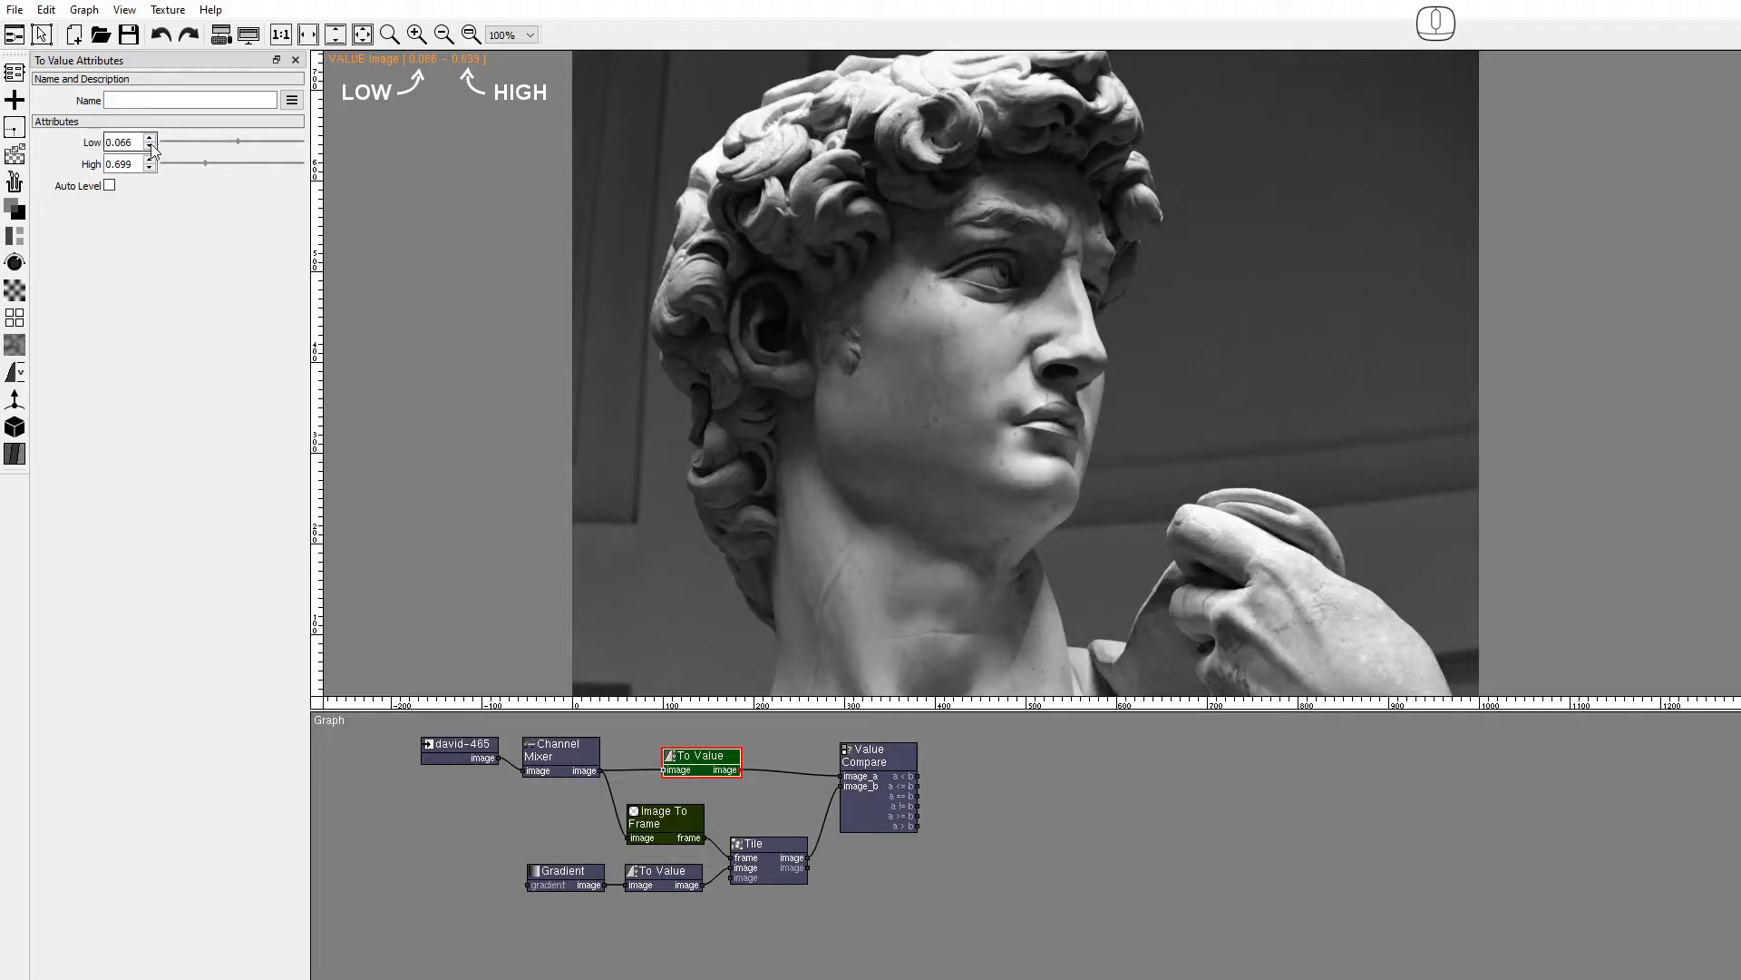
click(918, 817)
right_click(153, 138)
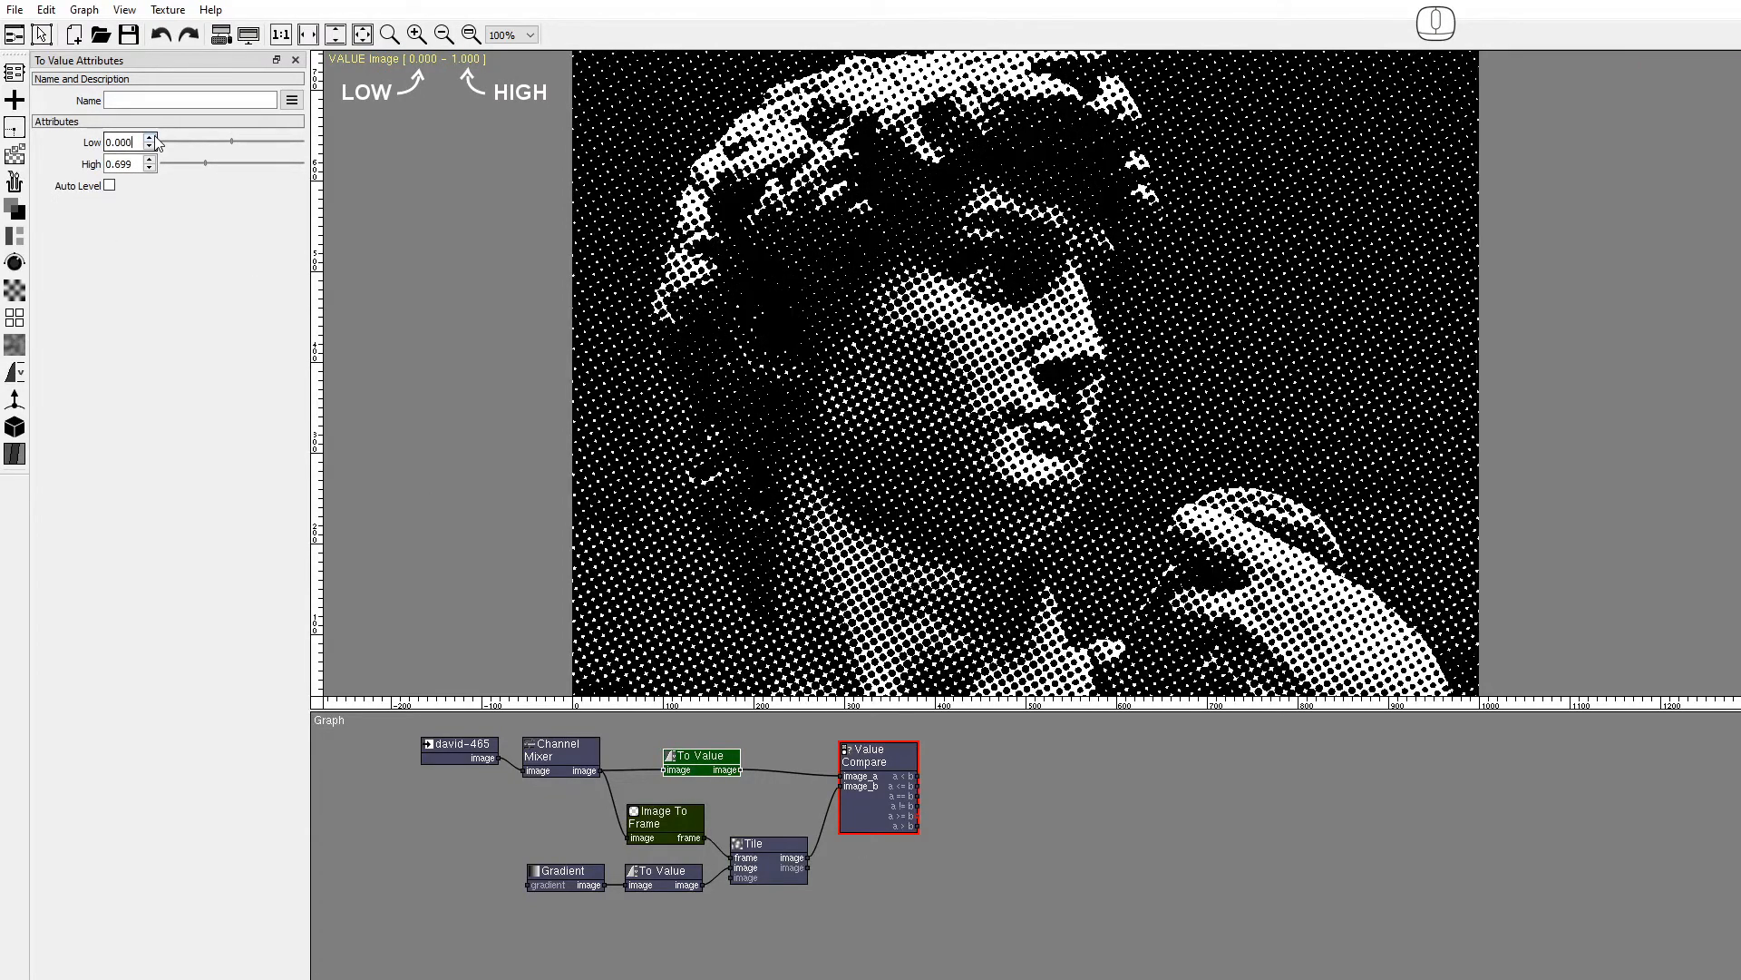
right_click(153, 160)
Try Low 0.500 on the To Value node feeding Value Compare, and settle on about 0.199.
drag(232, 141, 277, 142)
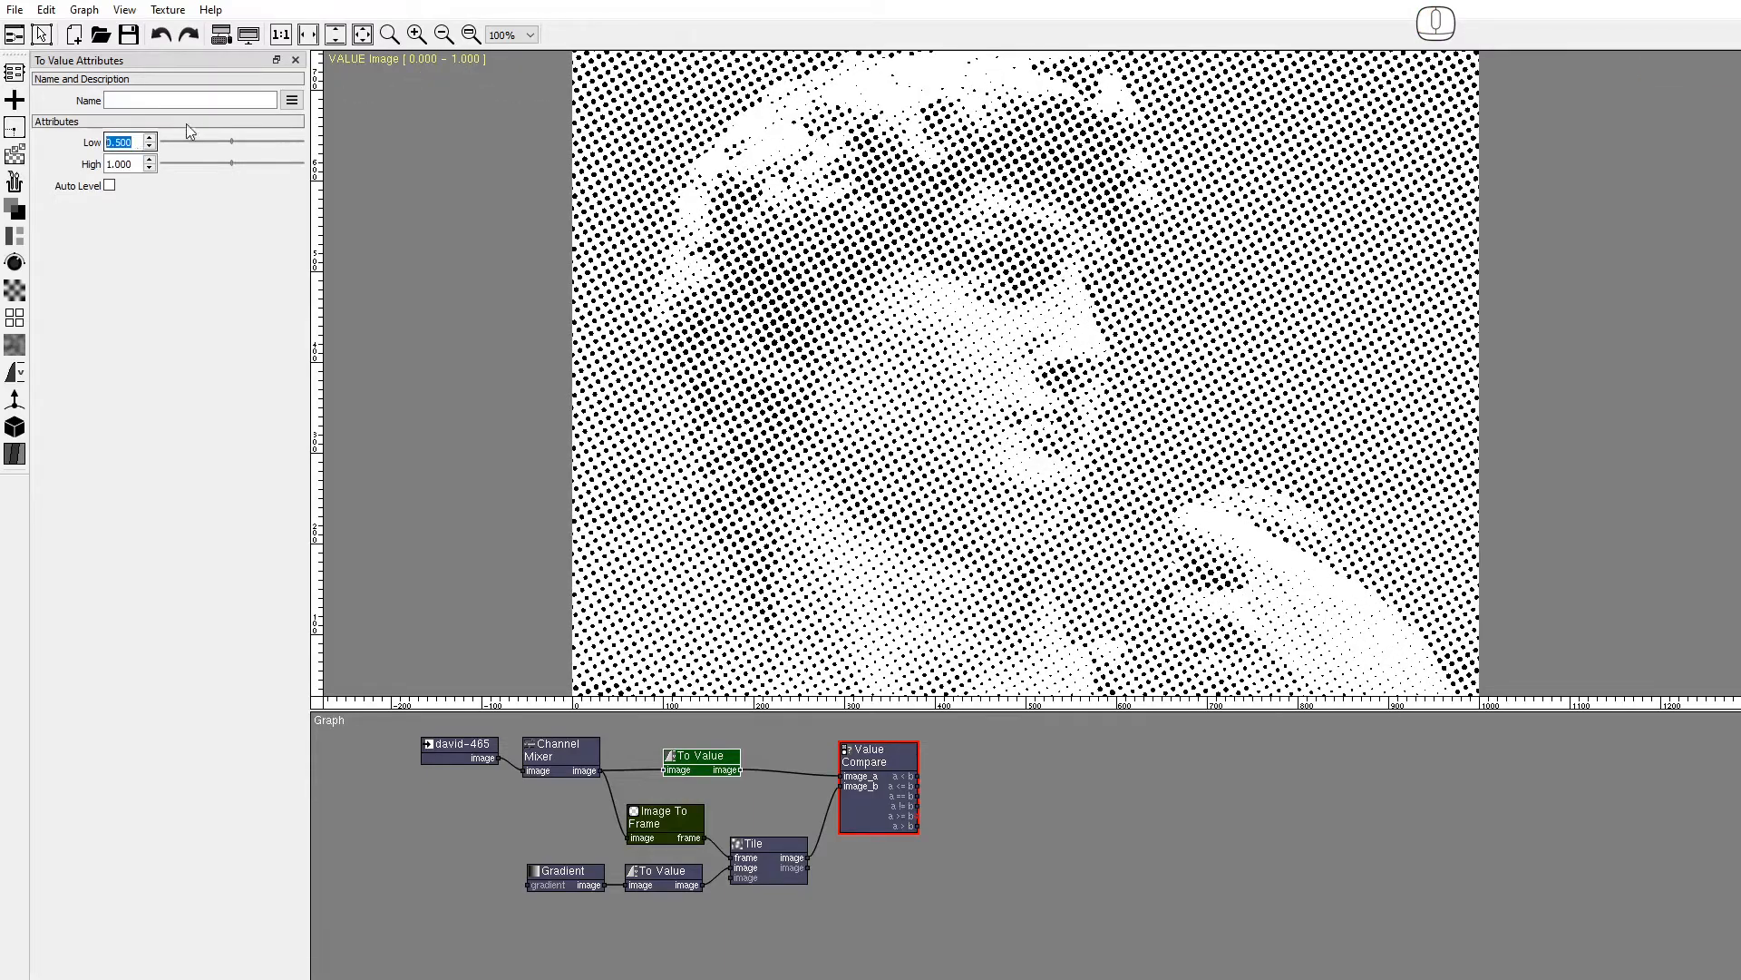
click(416, 34)
click(416, 35)
click(444, 35)
drag(1229, 464, 1179, 526)
drag(231, 141, 207, 147)
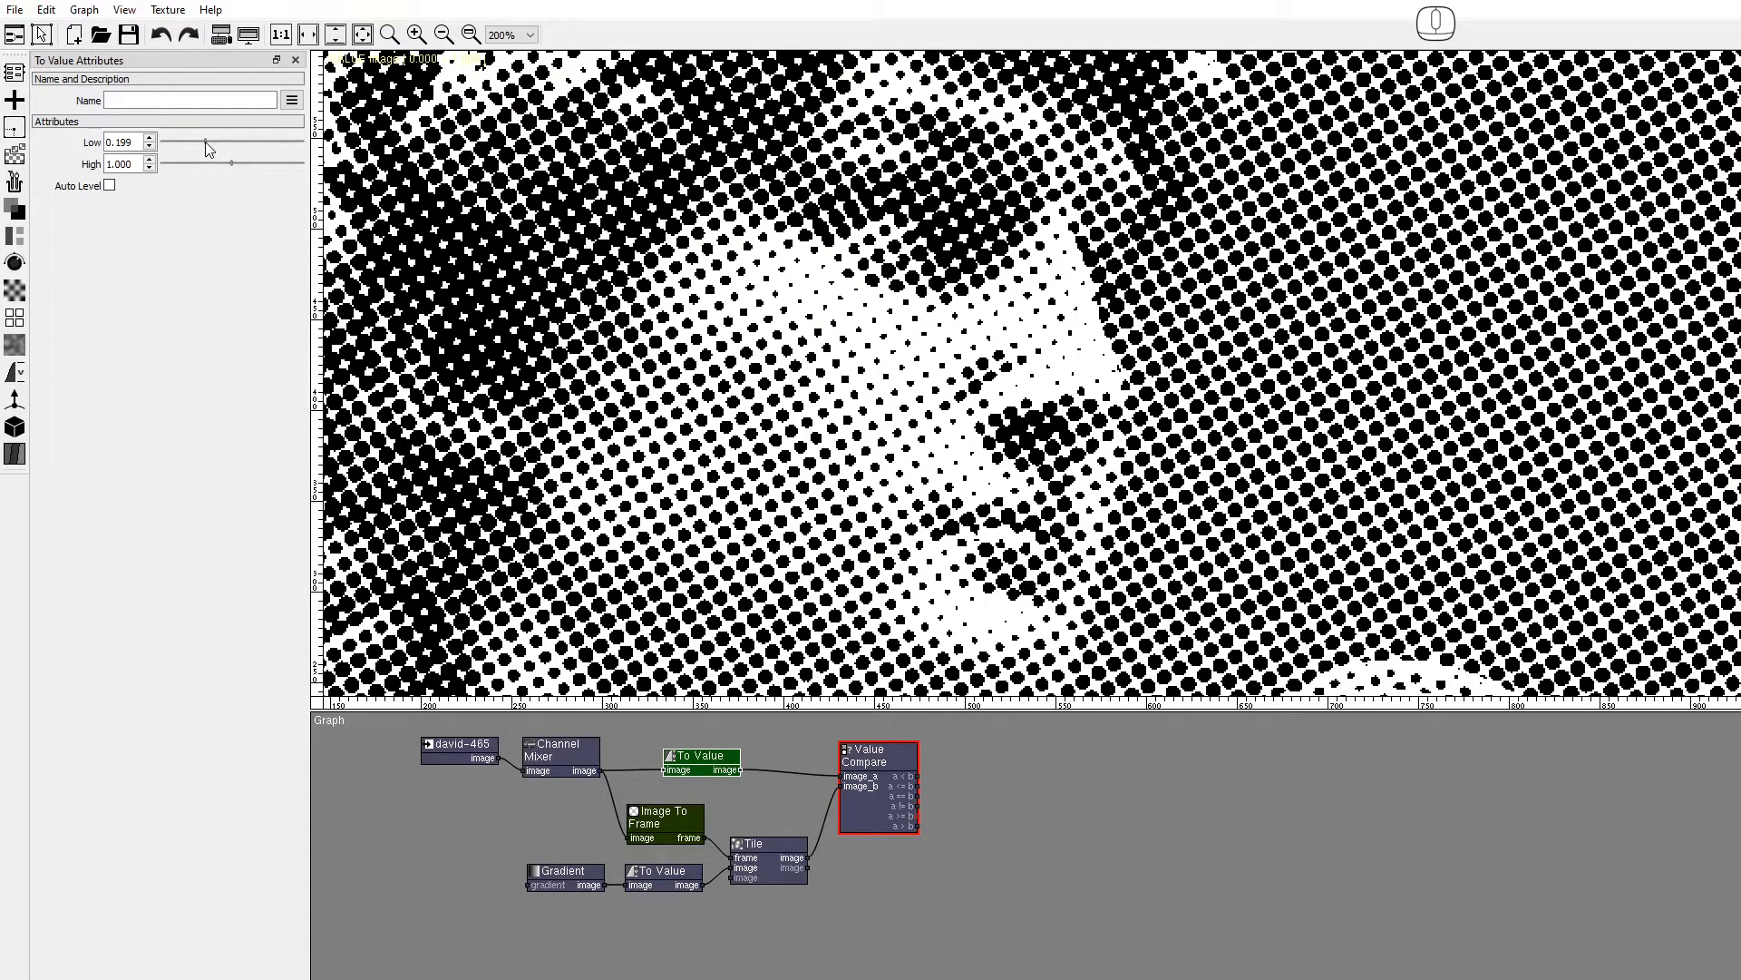
Insert a Blur node between To Value and Value Compare, and display the a >= b output again.
drag(885, 795, 939, 789)
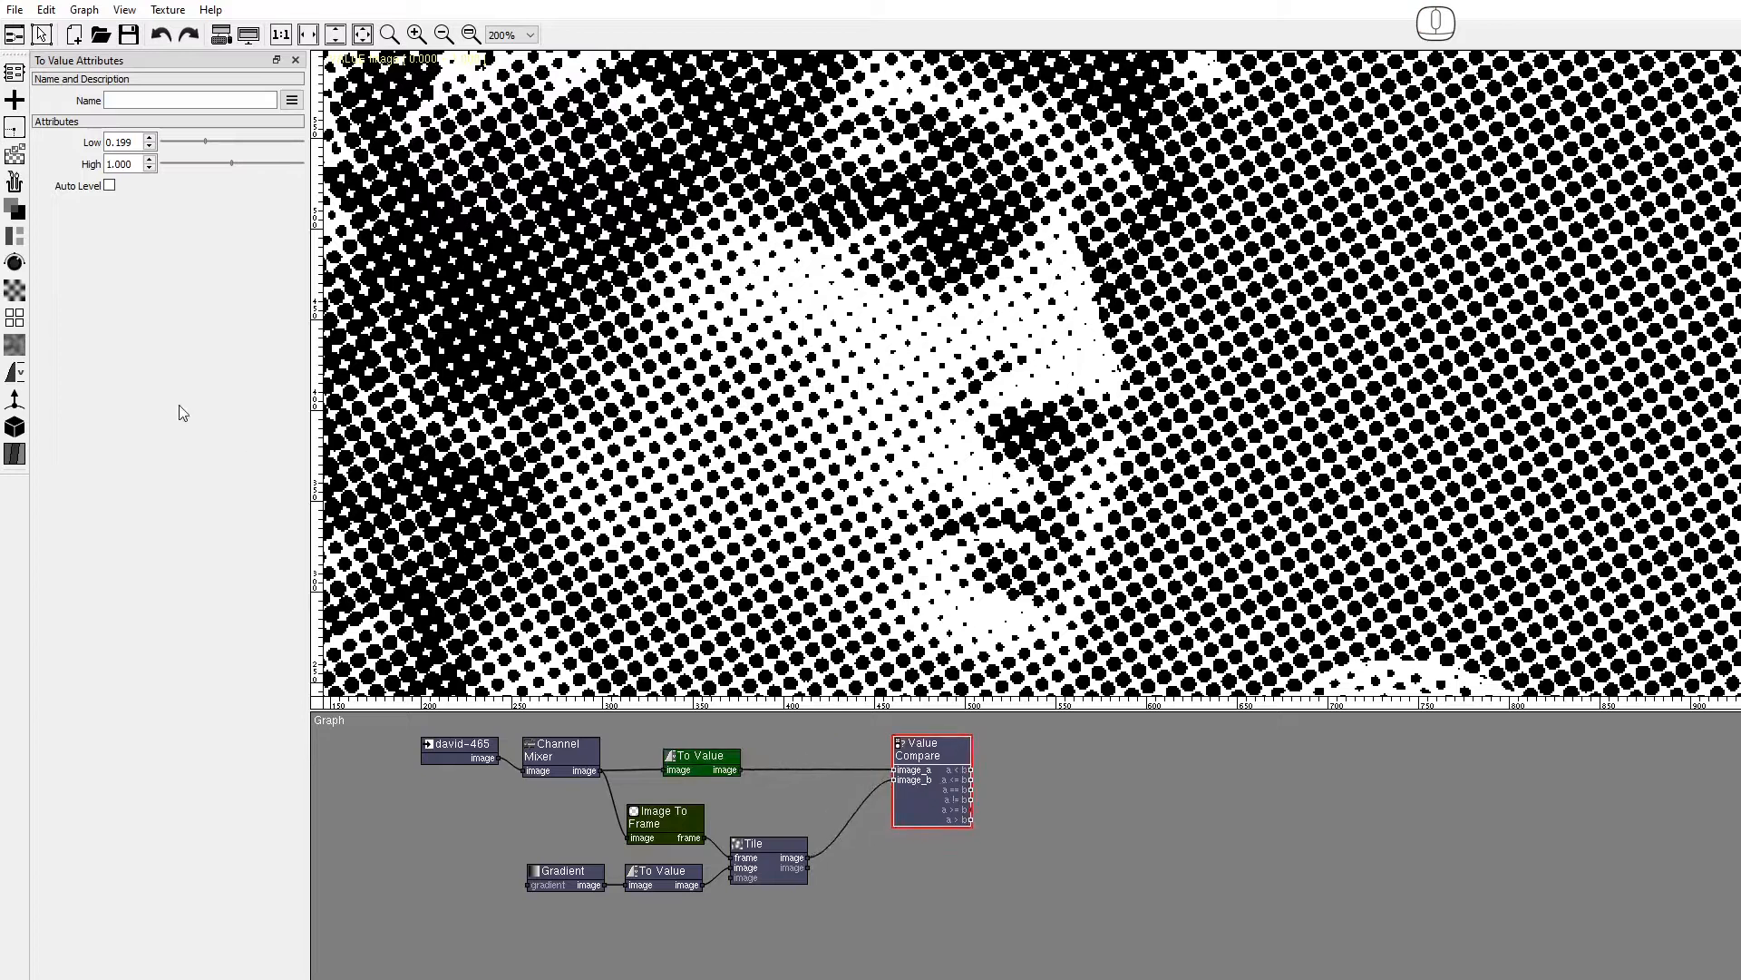
click(14, 291)
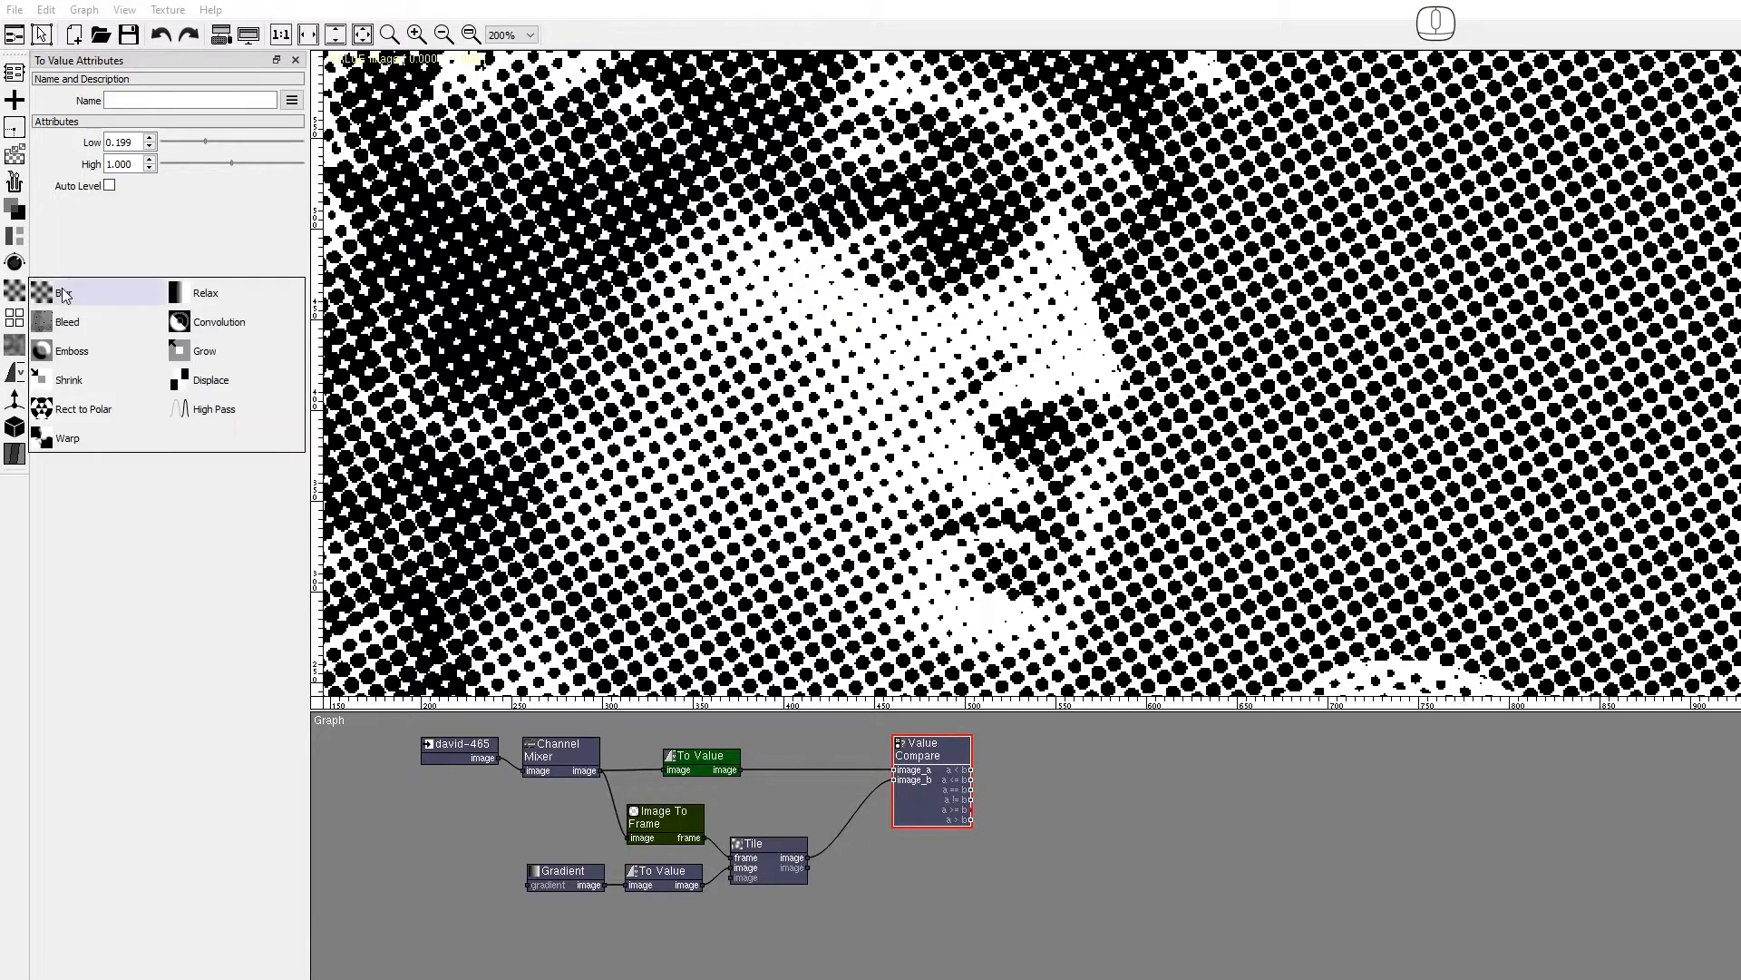
click(766, 768)
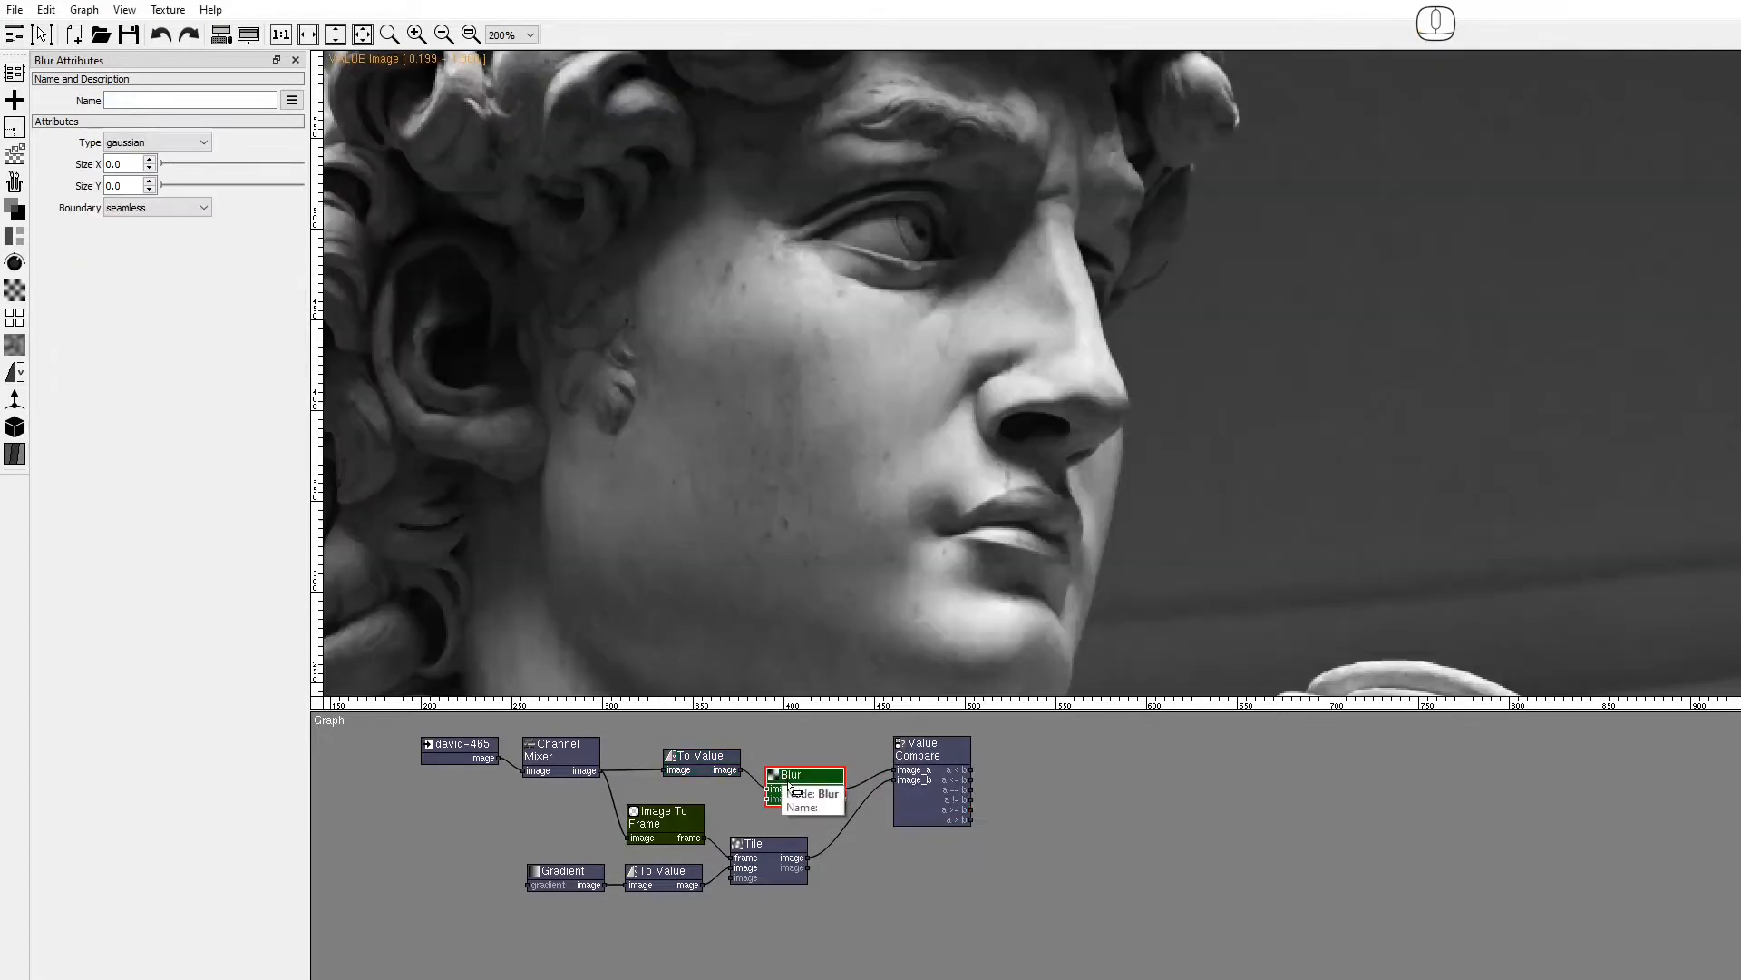
click(978, 811)
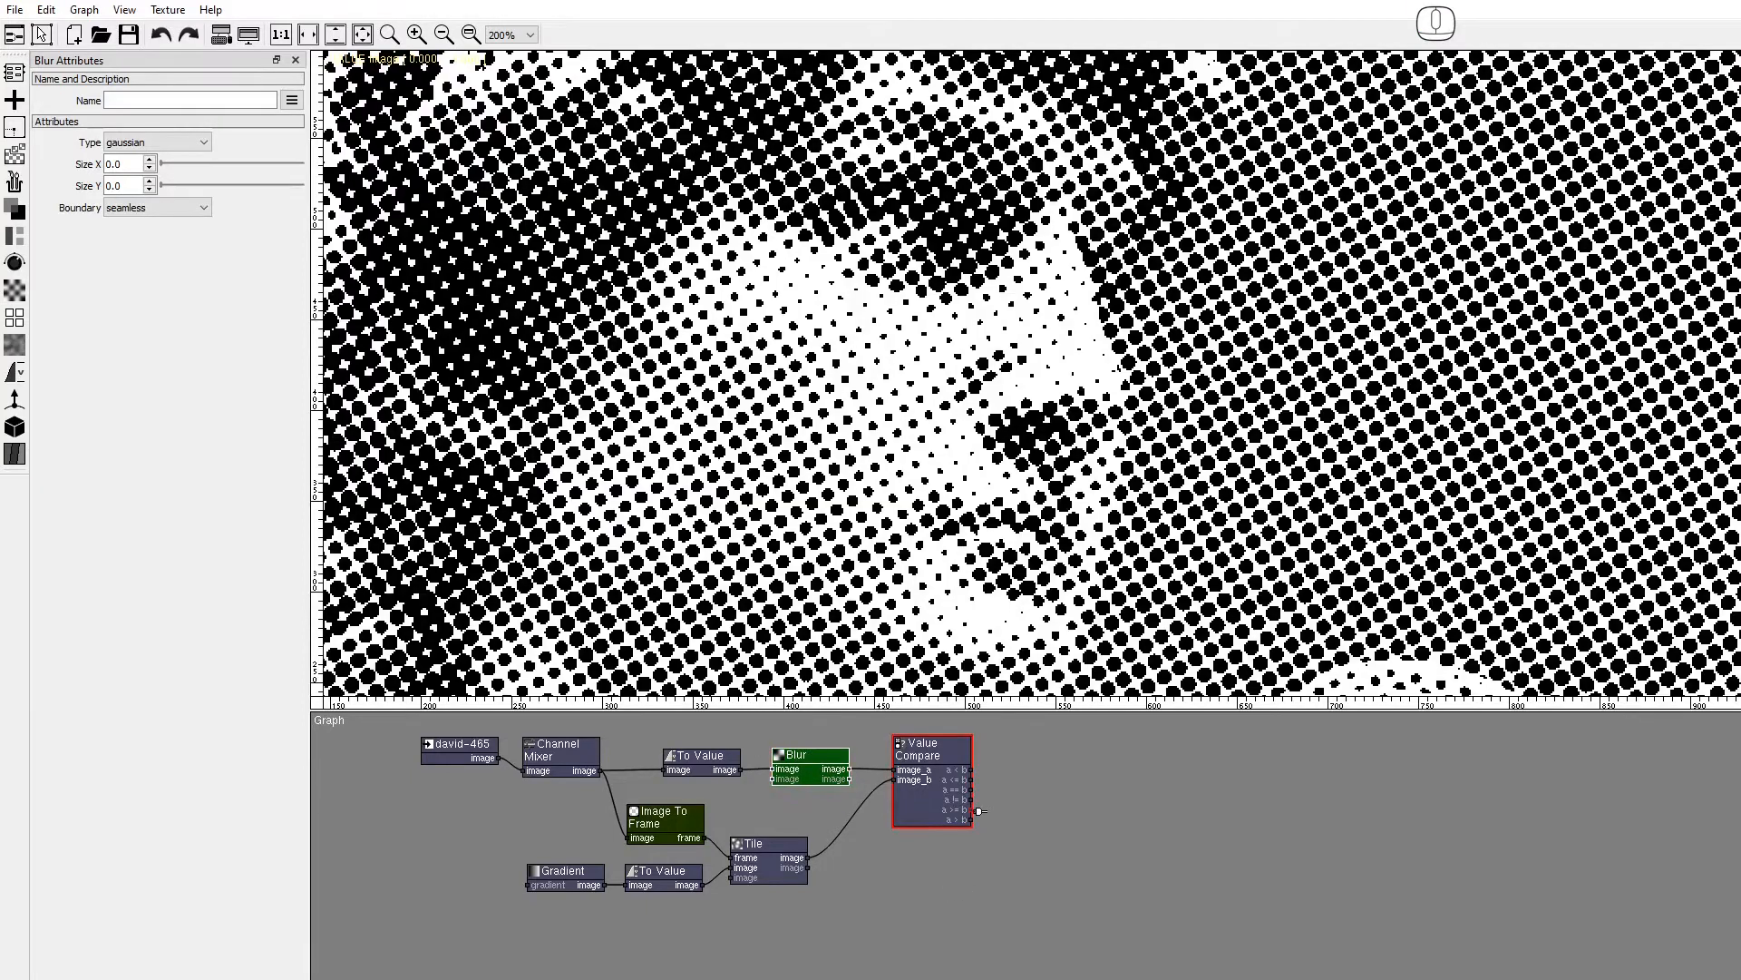
Set the Blur's boundary to clamp and both sizes to 10 after trying 4, 6 and 8, and check the Gradient and Tile settings.
click(203, 207)
click(136, 226)
mouse_move(88, 164)
mouse_down()
mouse_move(89, 186)
mouse_move(40, 154)
mouse_move(101, 164)
mouse_up()
text(44)
text(6)
key(Tab)
text(6)
text(8)
key(Tab)
text(810)
key(Tab)
text(10)
click(561, 876)
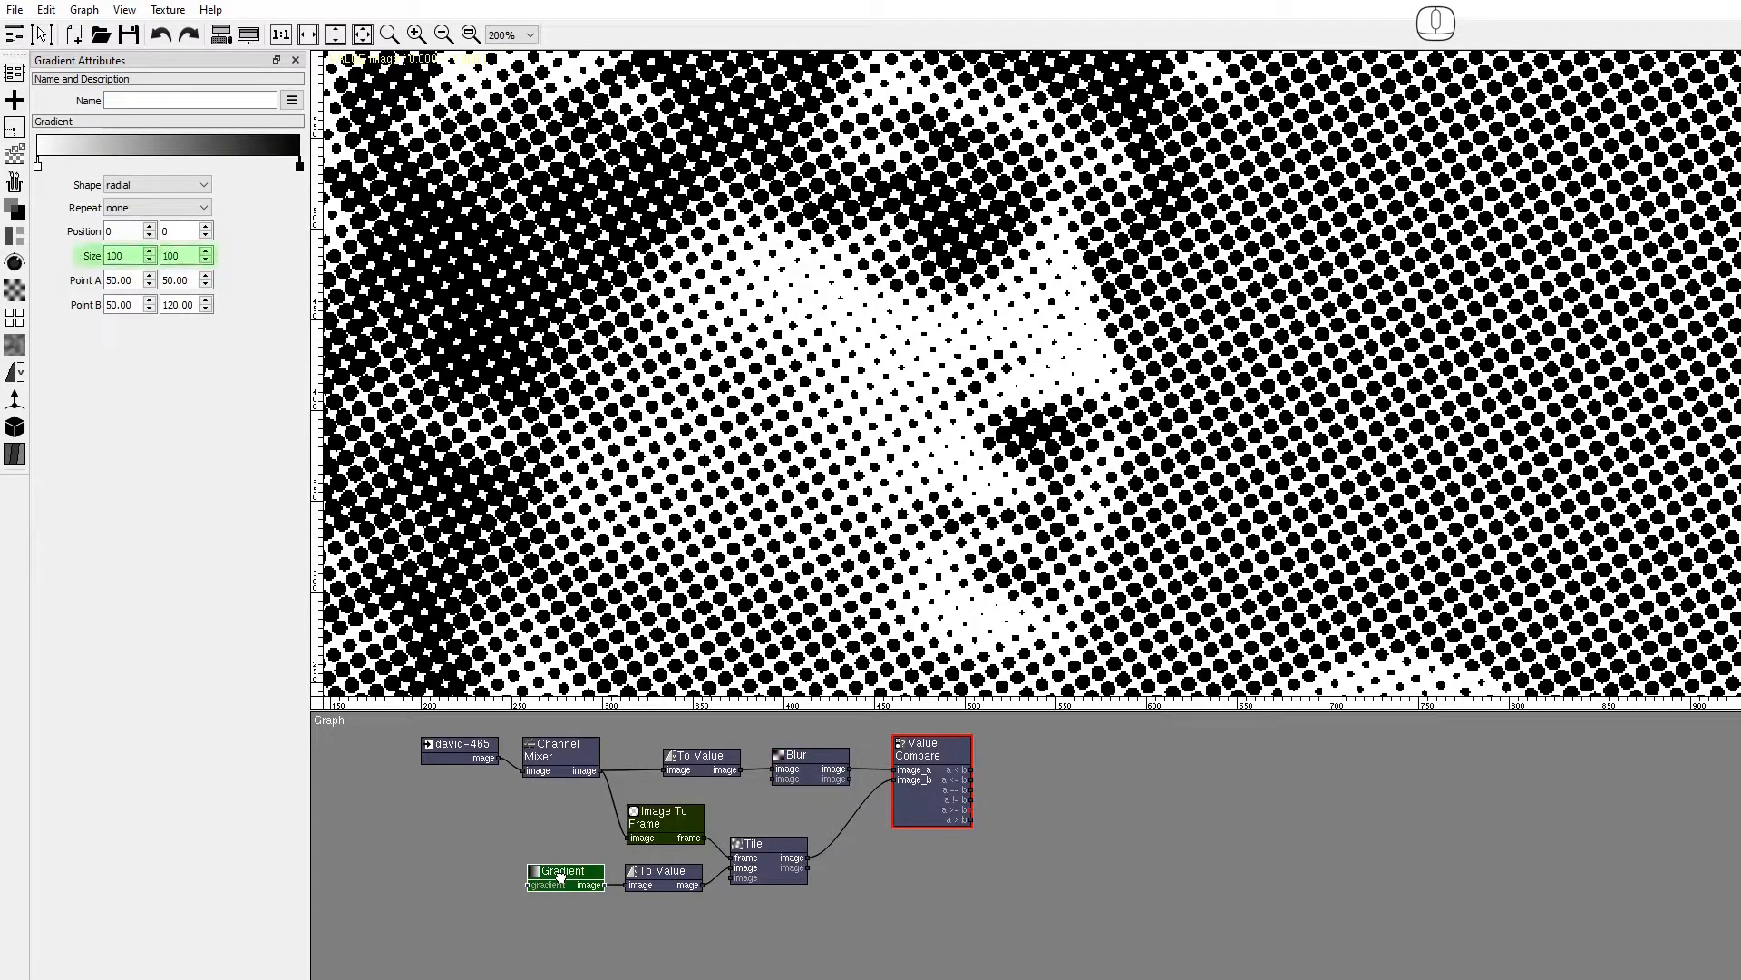
click(753, 867)
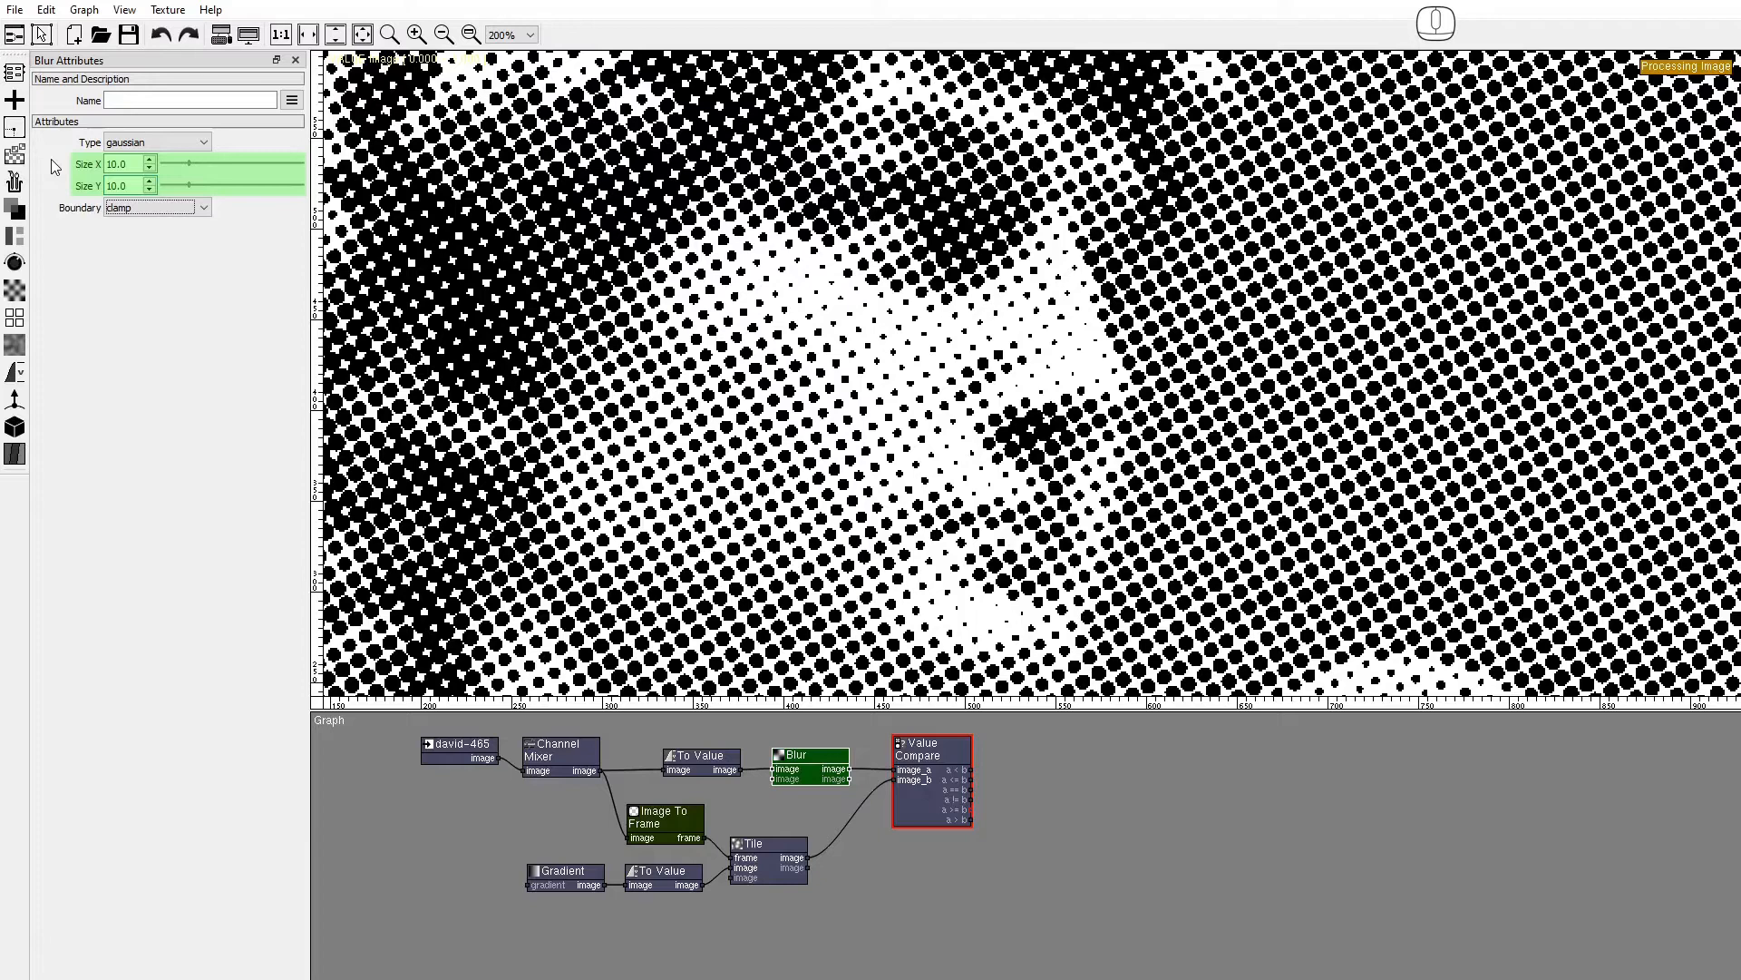
Add a Blur node on Value Compare's a >= b output with both sizes at 1 and the boundary set to clamp.
click(15, 290)
drag(64, 293, 705, 578)
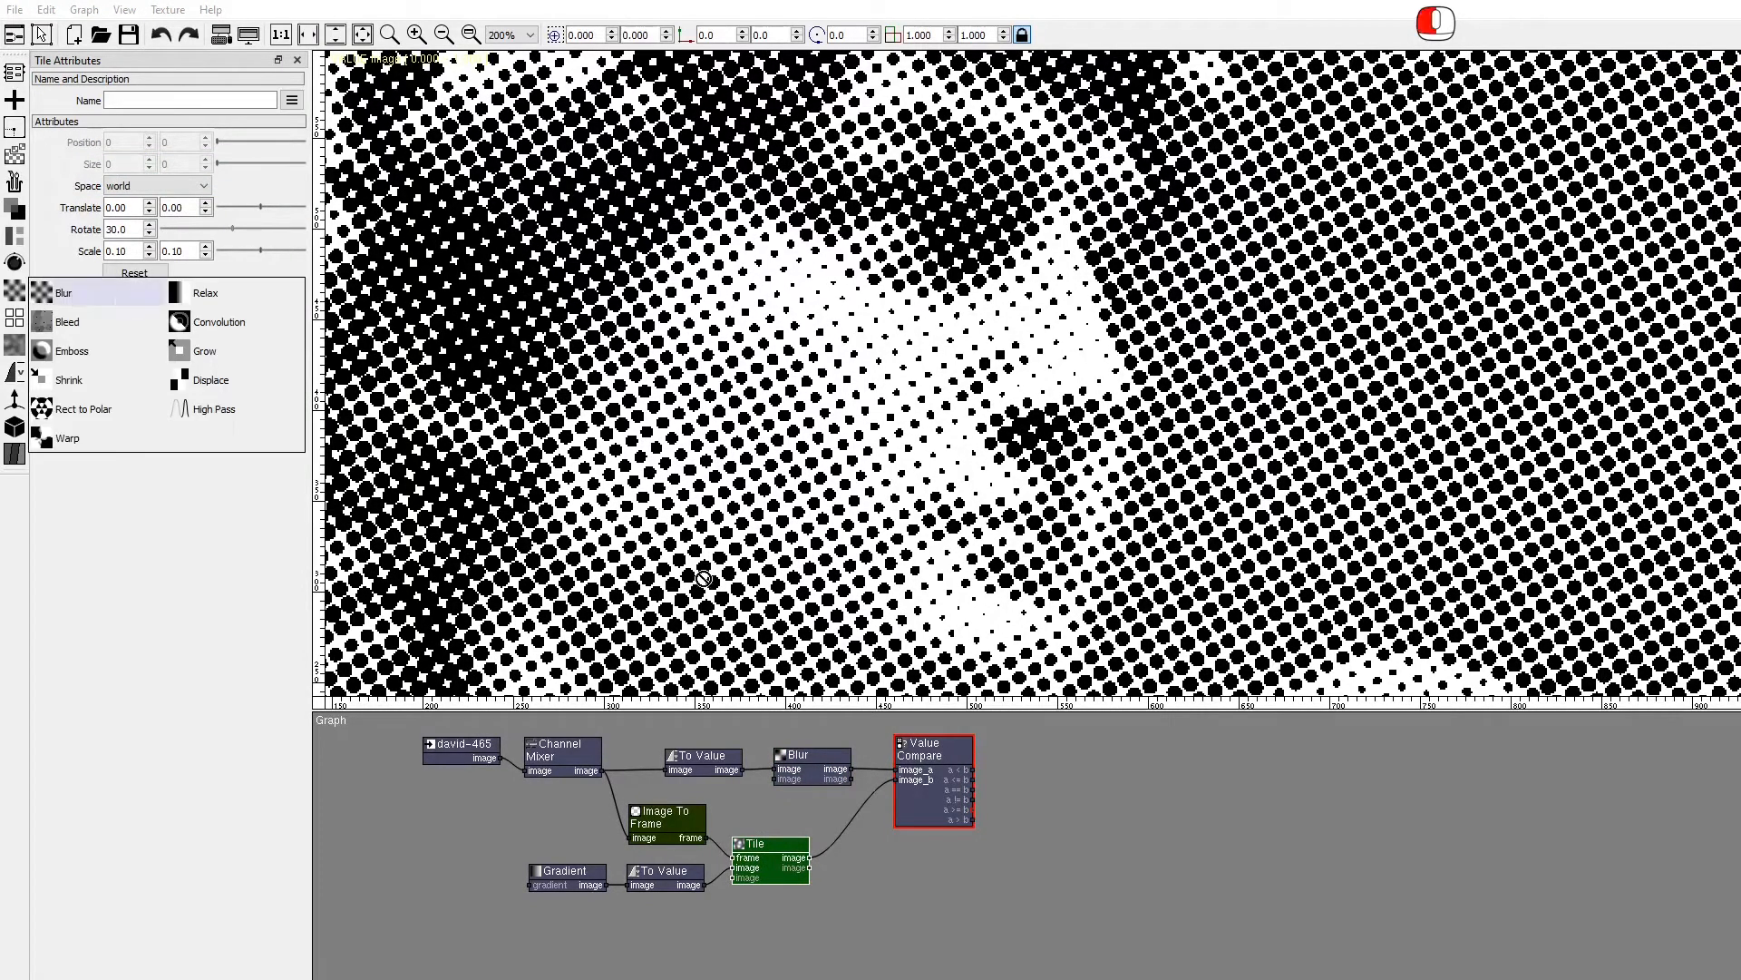
drag(1005, 800, 1025, 796)
drag(132, 165, 51, 187)
text(11)
click(130, 212)
click(130, 222)
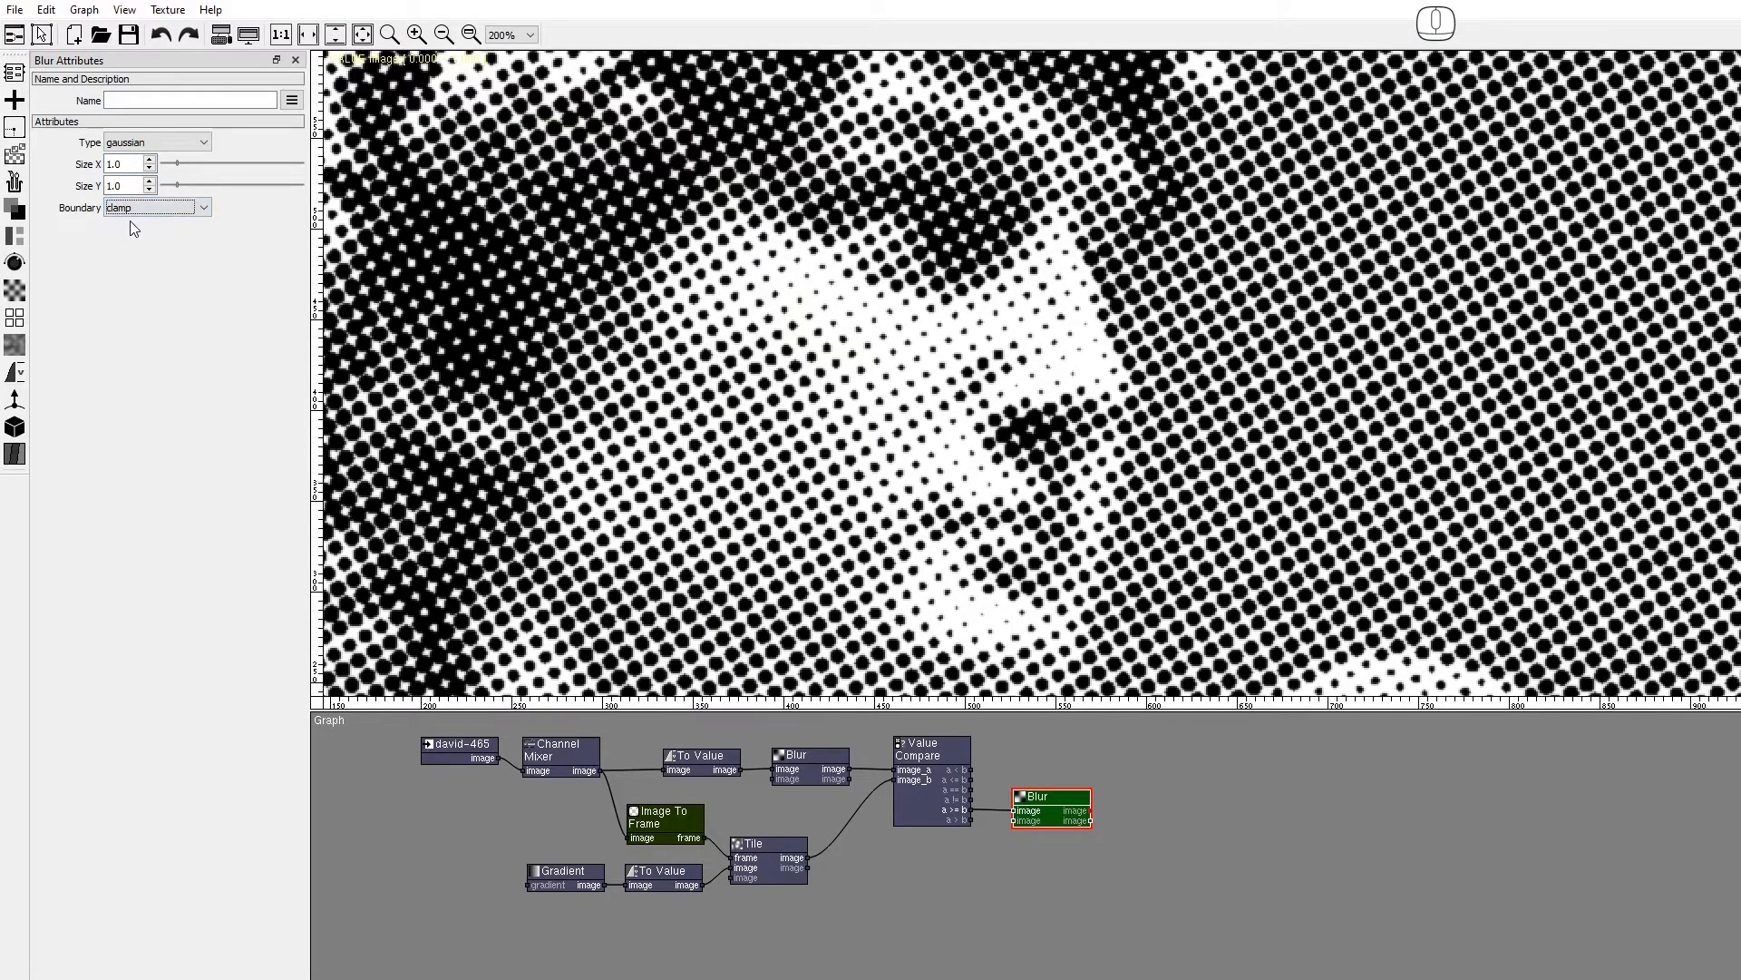
Set the Tile node's scale to 0.05 in both directions.
click(280, 35)
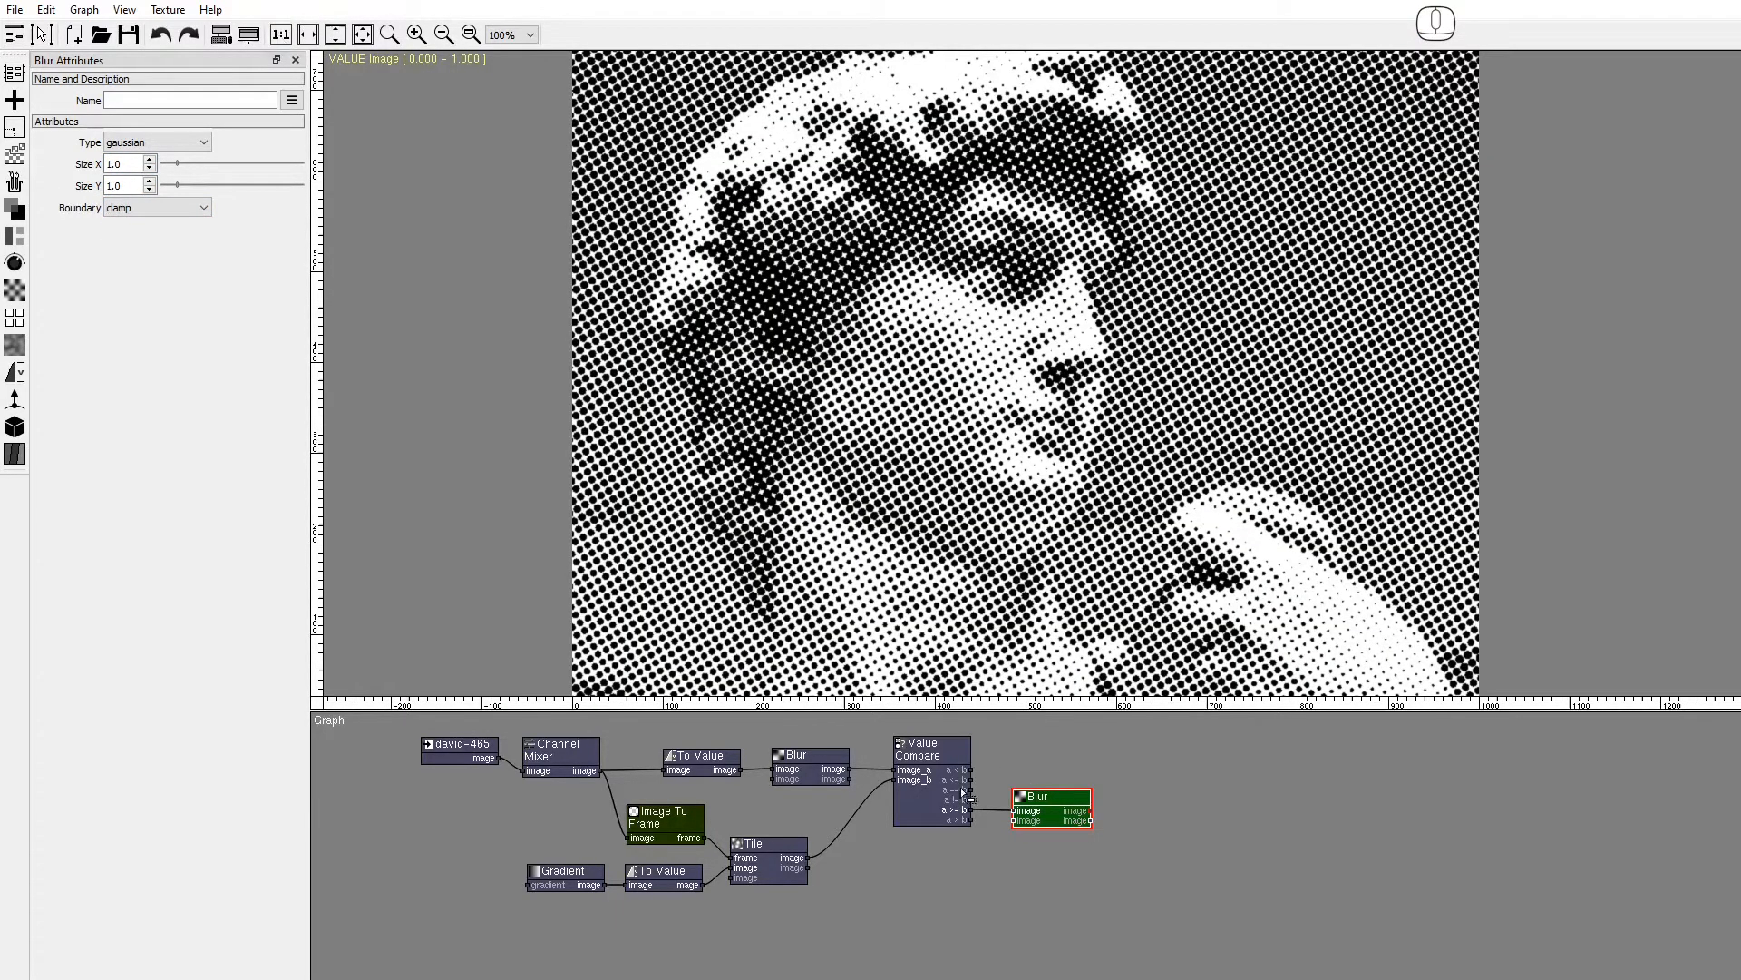
click(767, 848)
drag(128, 251, 117, 250)
text(05)
key(Tab)
text(0.05)
key(Return)
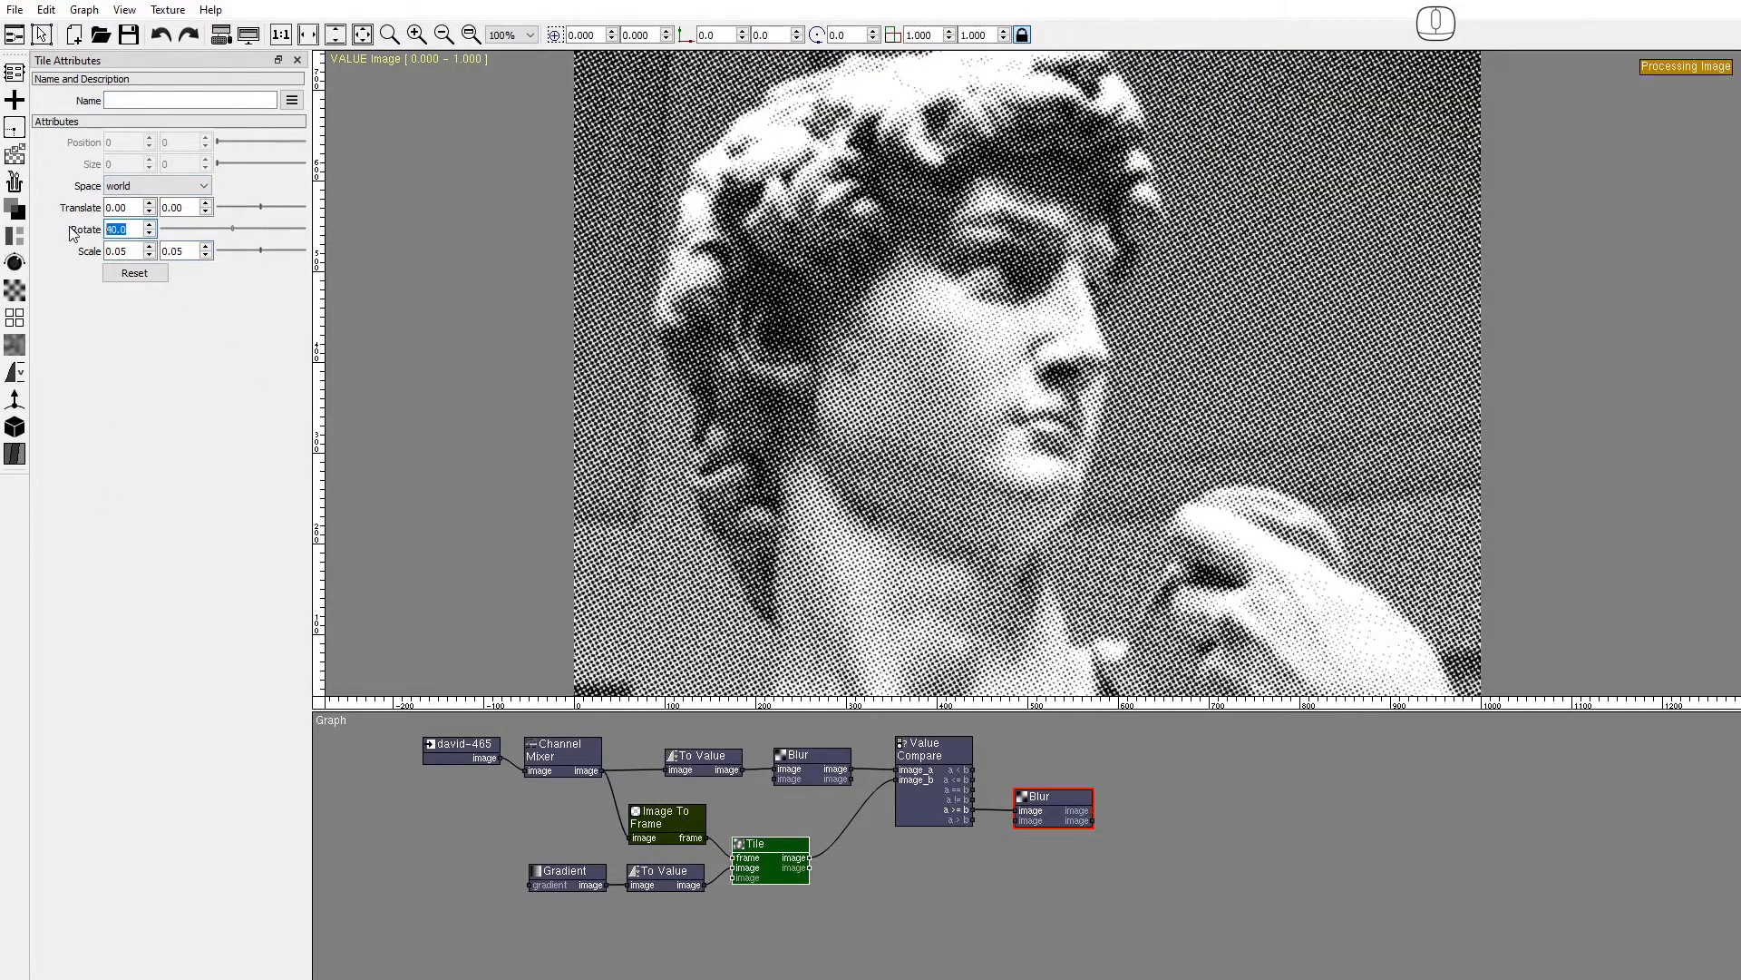
Set Size X to 5 on the Blur node that feeds Value Compare.
click(800, 765)
double_click(128, 165)
text(5)
key(Return)
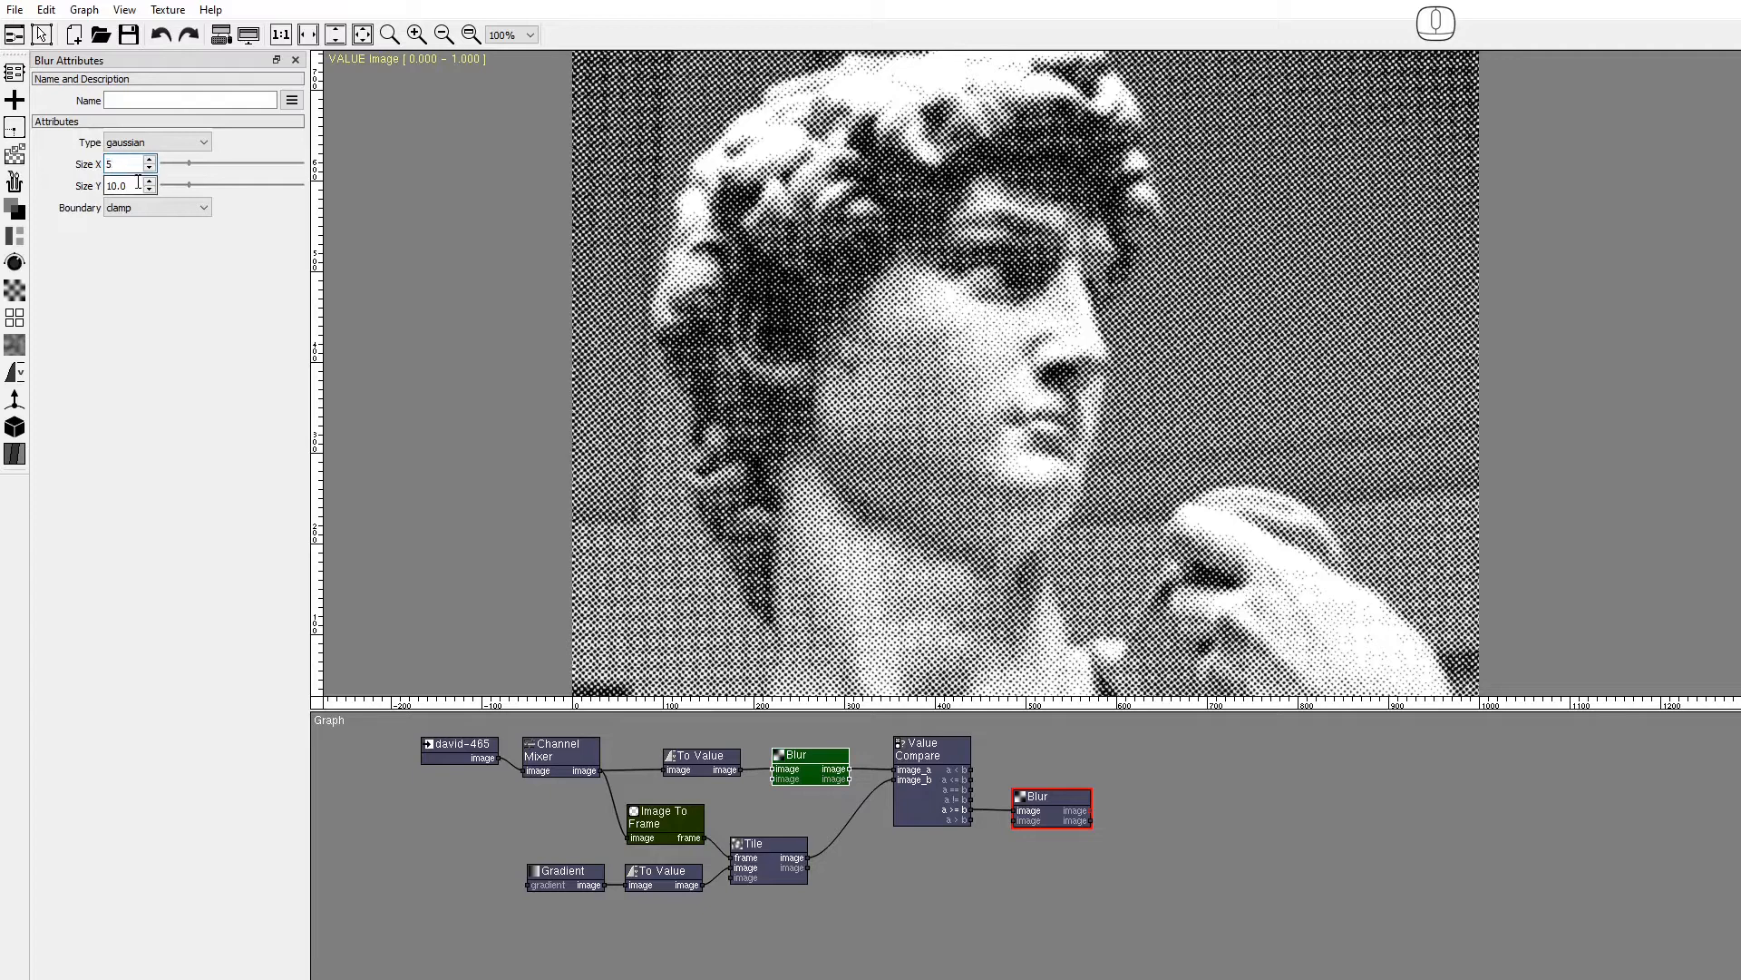
Set the Low level to 0.35 on the To Value node following the Channel Mixer.
click(681, 764)
double_click(128, 143)
text(0.35)
key(Return)
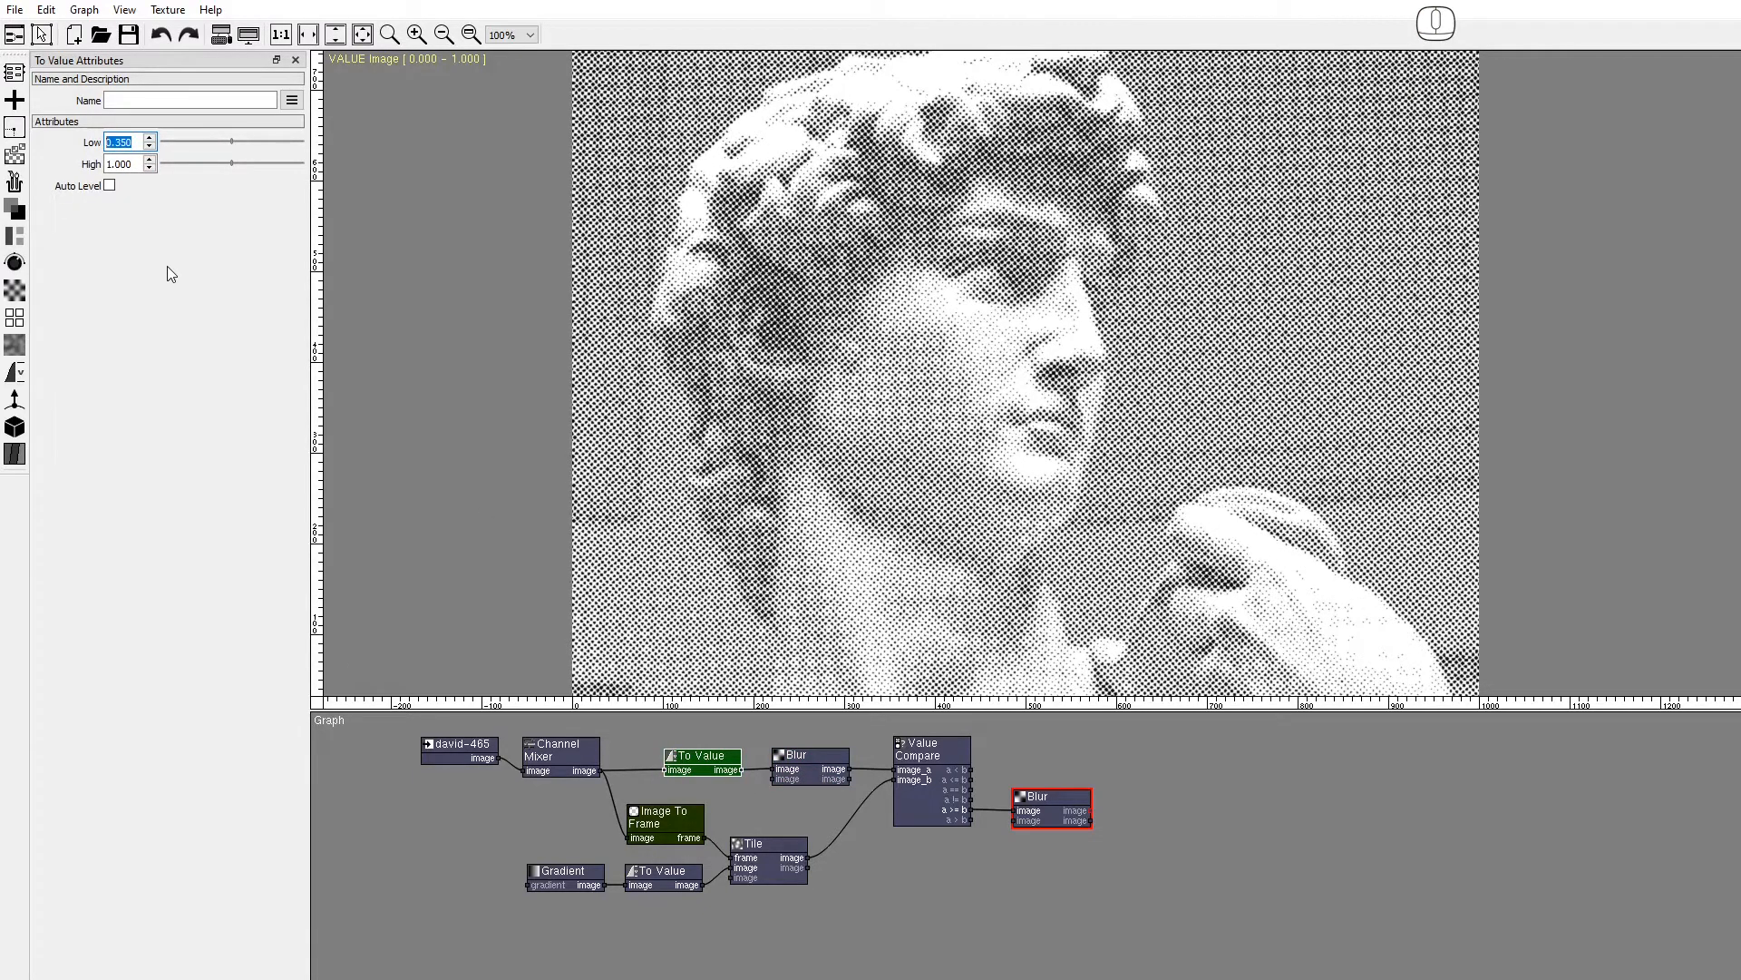
Import sculpture-1698293_1280.jpg into the graph, connect it to the Channel Mixer in place of david-465, and display the final Blur output.
click(170, 978)
mouse_move(753, 329)
mouse_down()
mouse_move(406, 780)
mouse_move(522, 771)
mouse_up()
click(498, 800)
click(1091, 810)
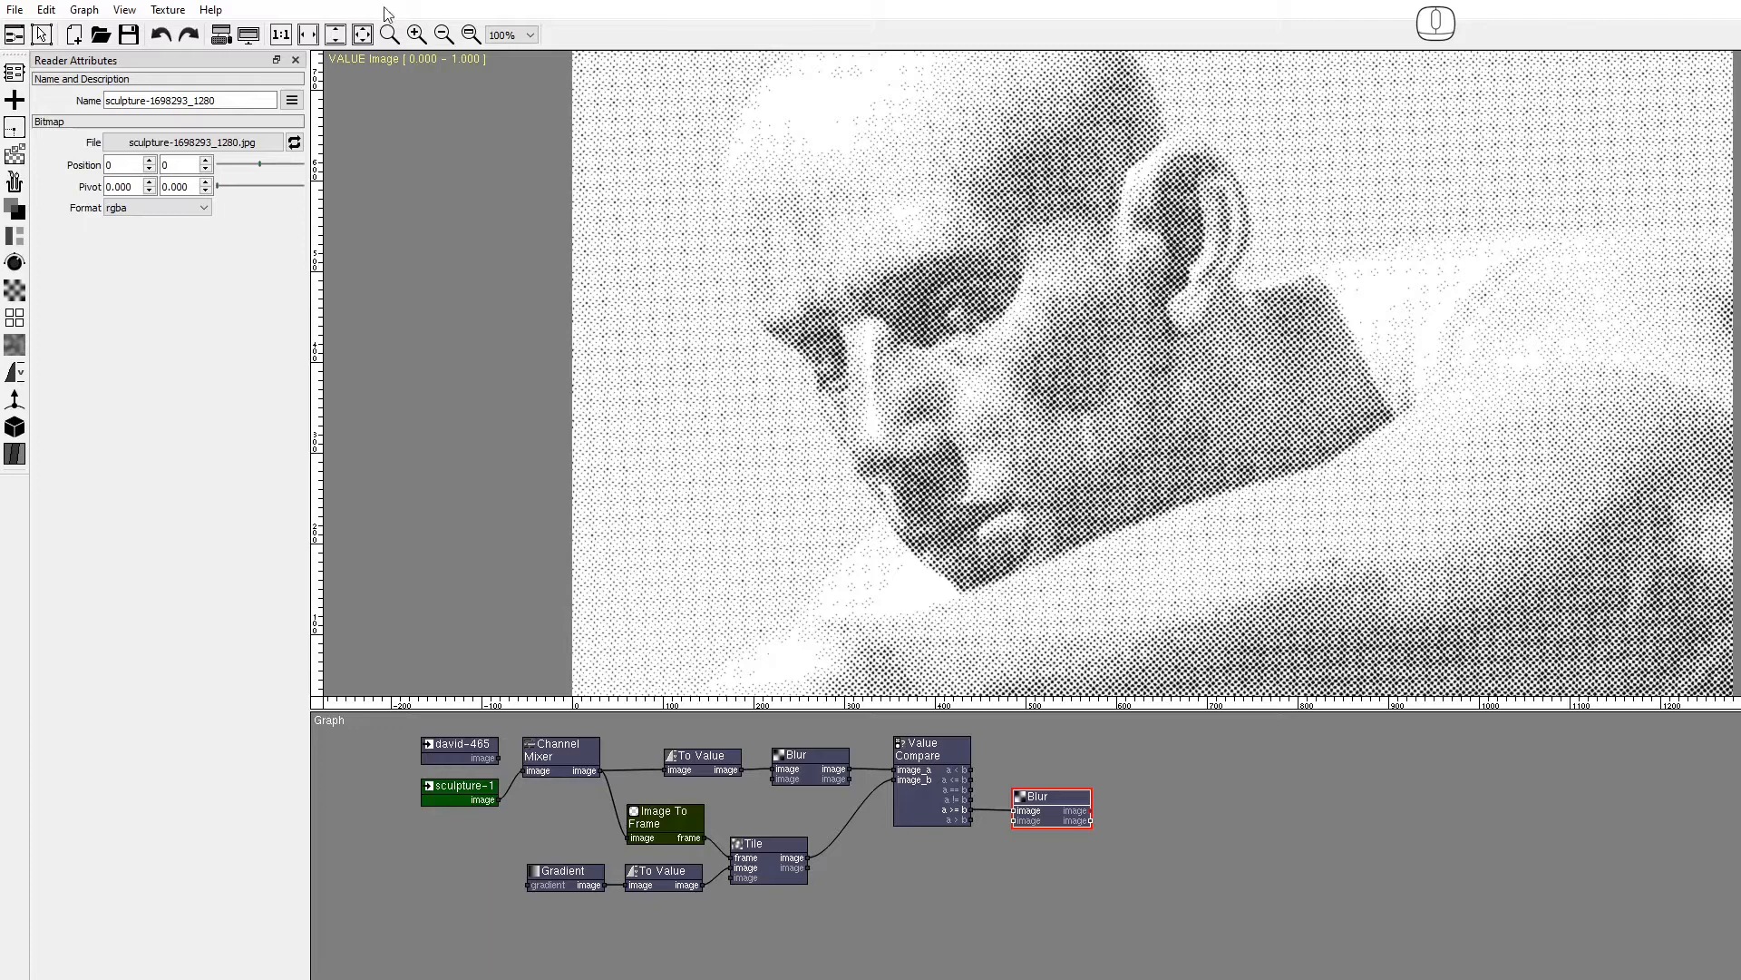
Connect the david-465 image to the Channel Mixer in place of the sculpture image.
click(281, 34)
drag(502, 760, 522, 771)
click(281, 34)
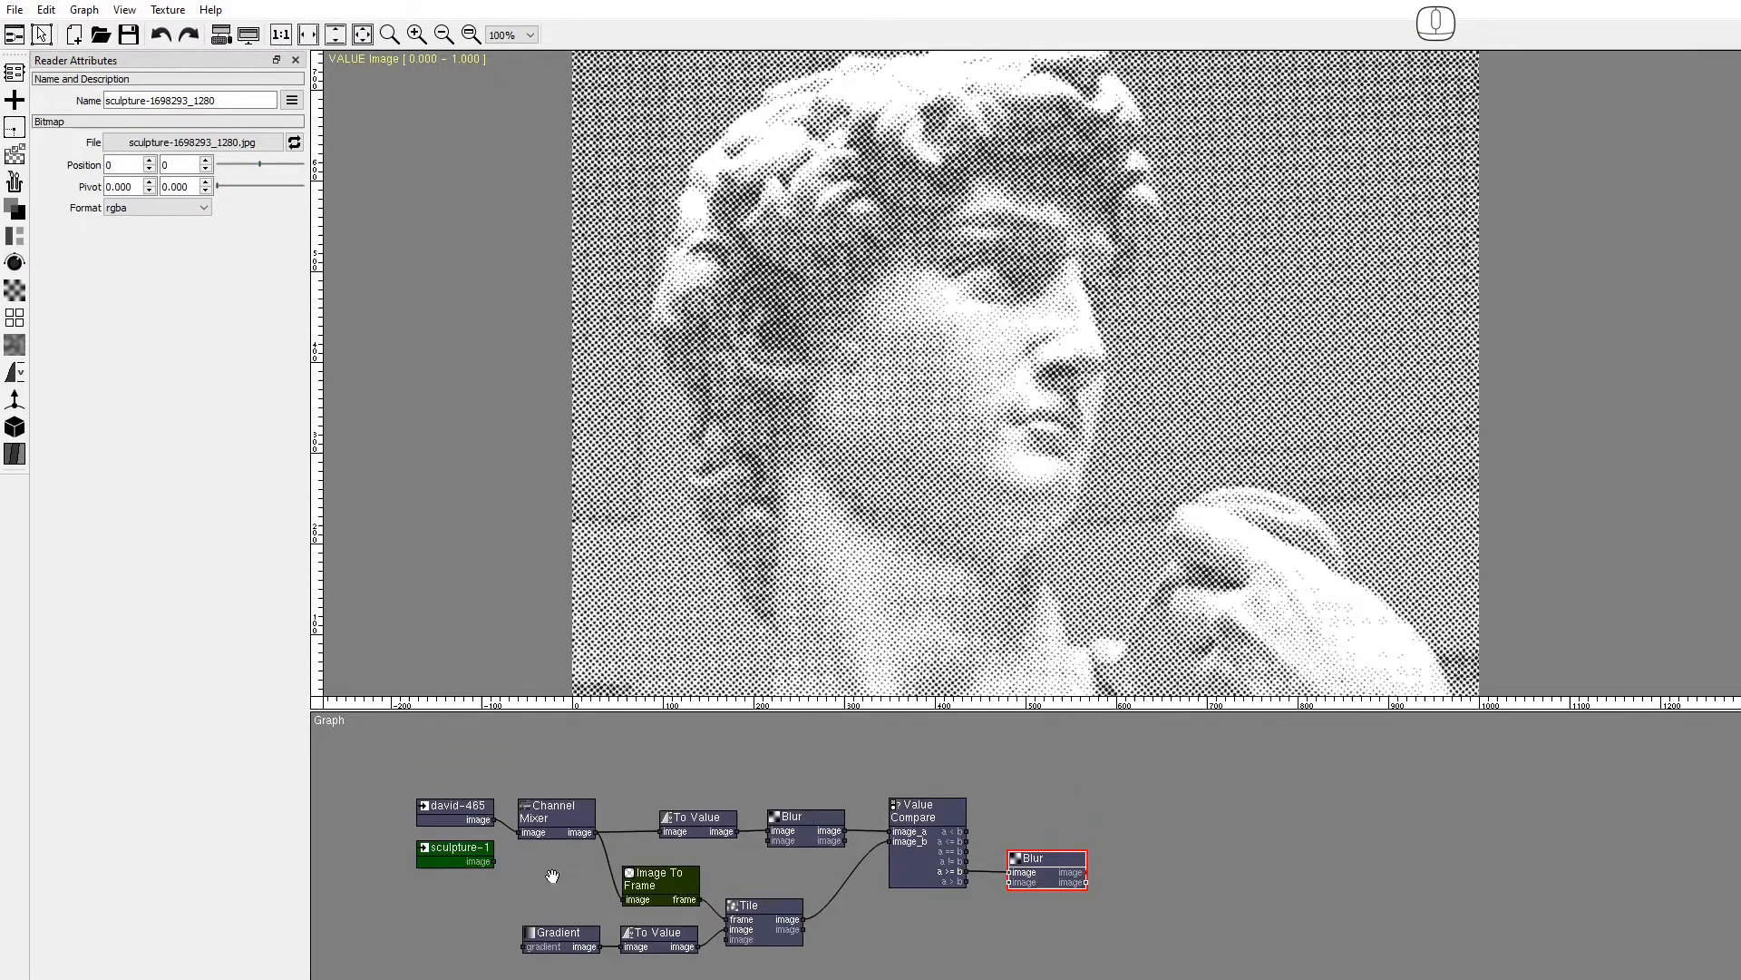
Move the nodes downstream of the Channel Mixer farther away from it and add an Attributes node above the gap.
drag(620, 791, 1082, 954)
drag(656, 944, 1078, 947)
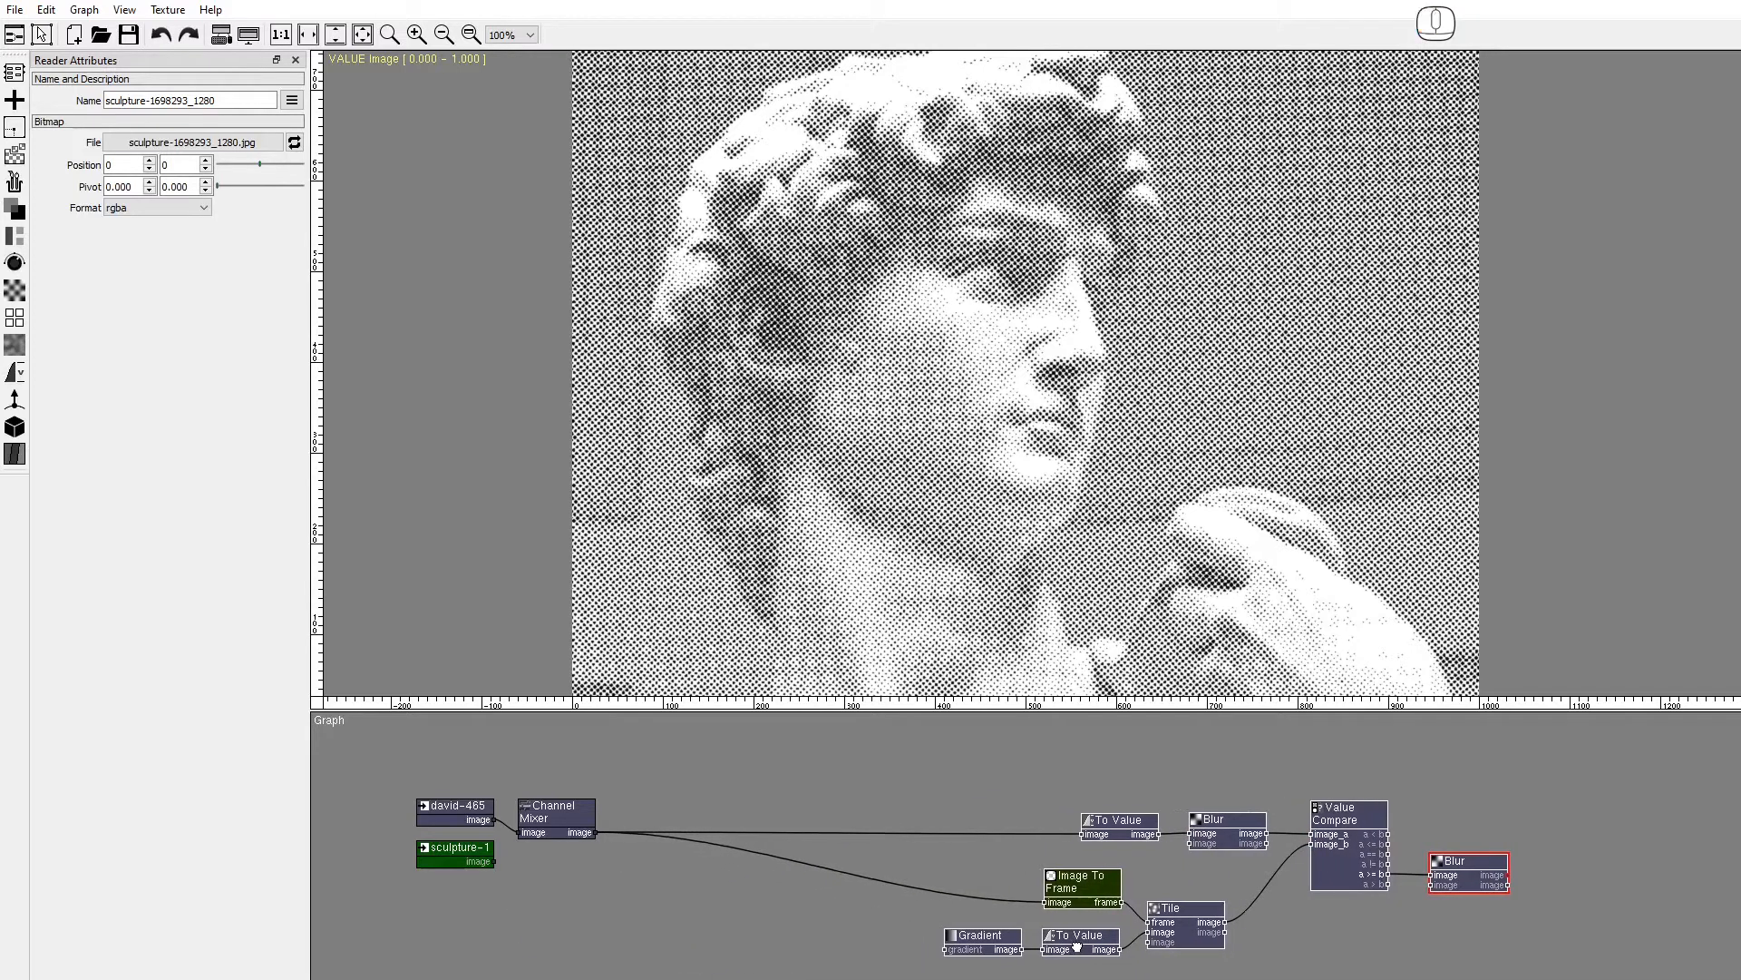
click(13, 71)
drag(76, 78, 629, 767)
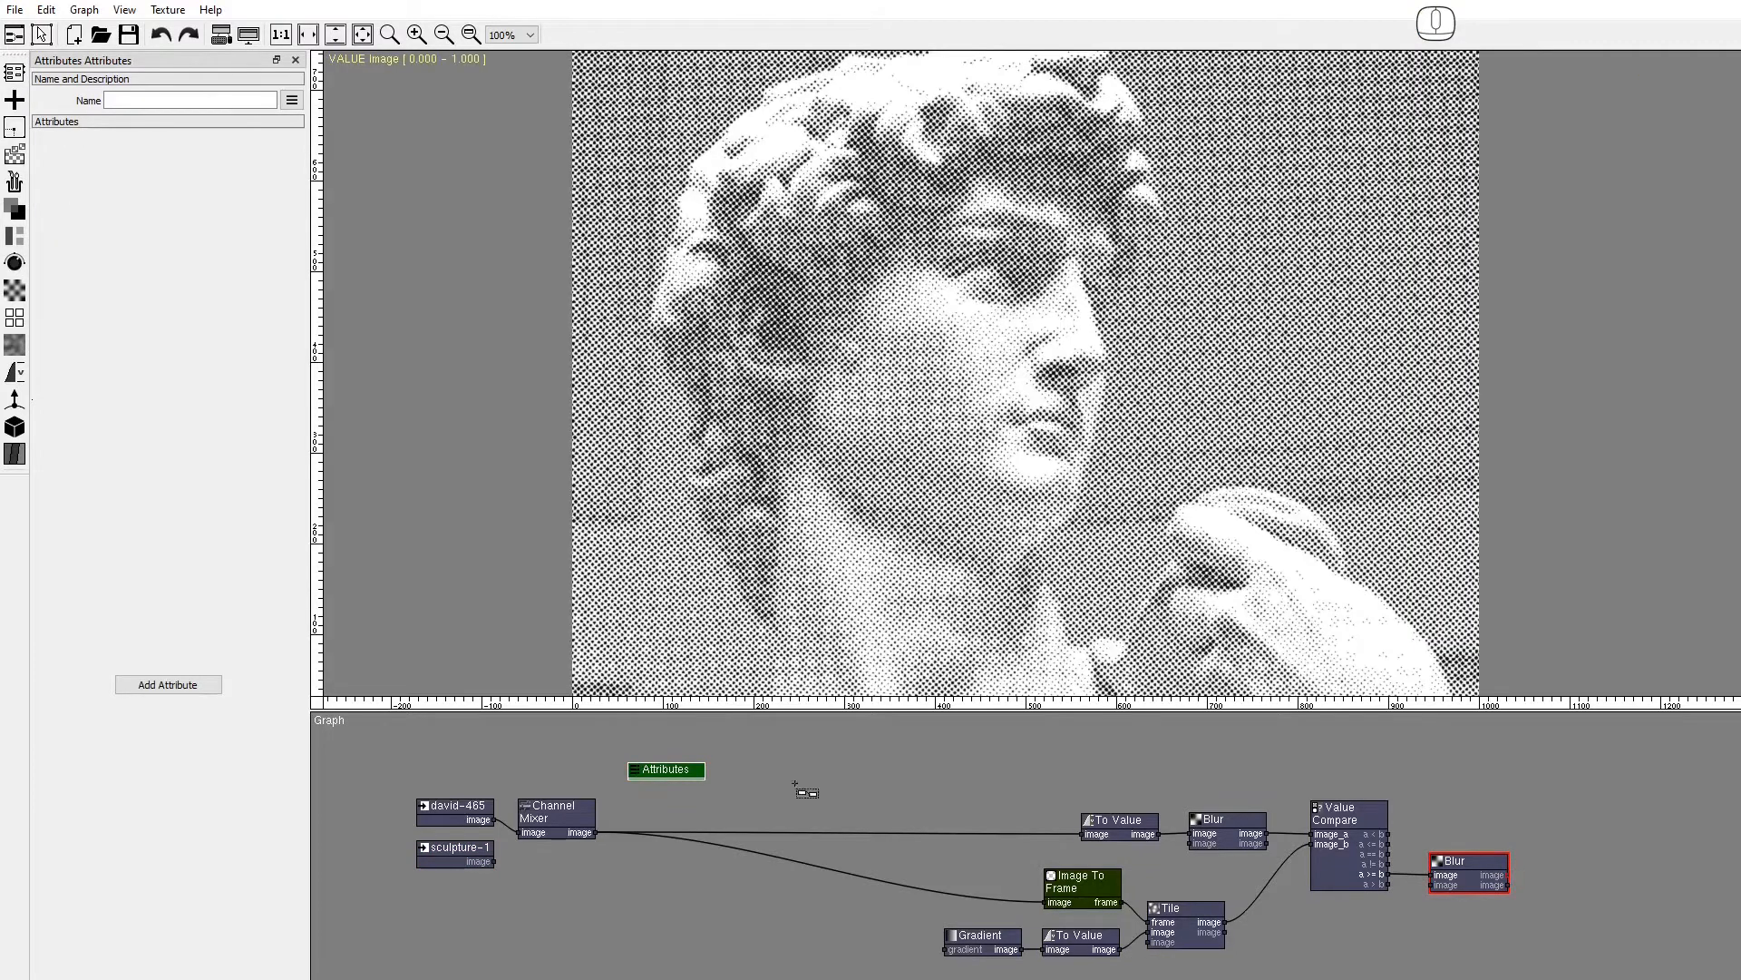
Add a Number attribute named size with default 10, minimum 5 and maximum 100 to the Attributes node.
click(186, 688)
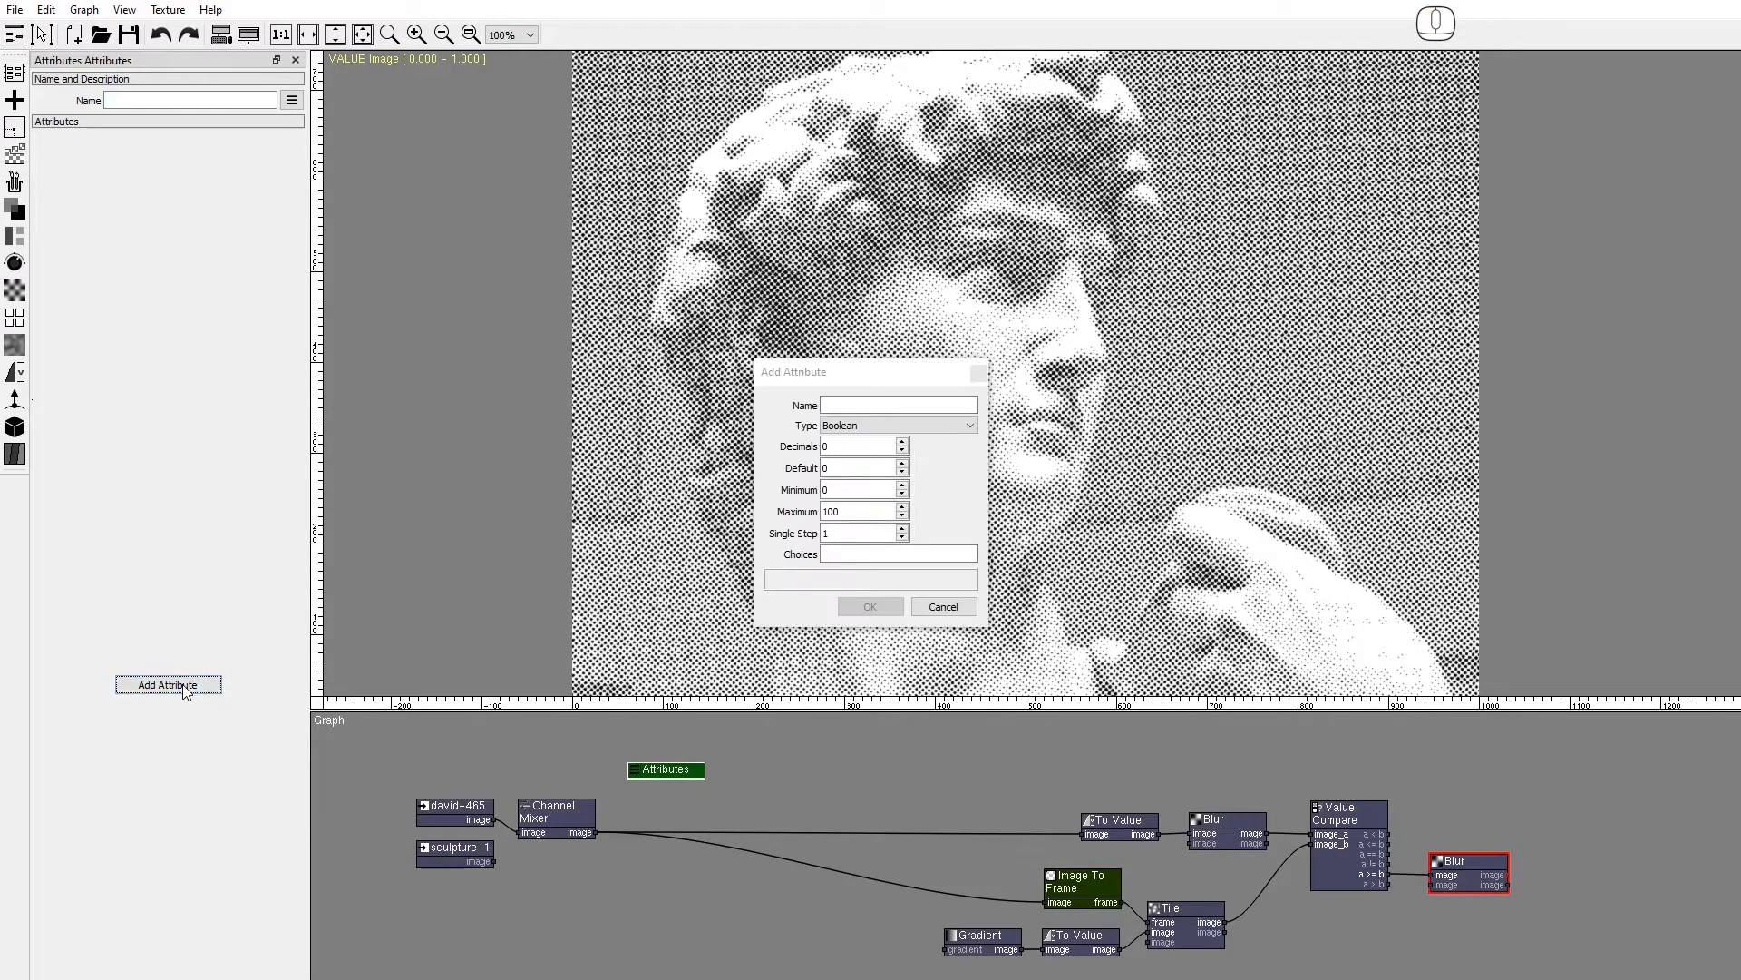
text(size)
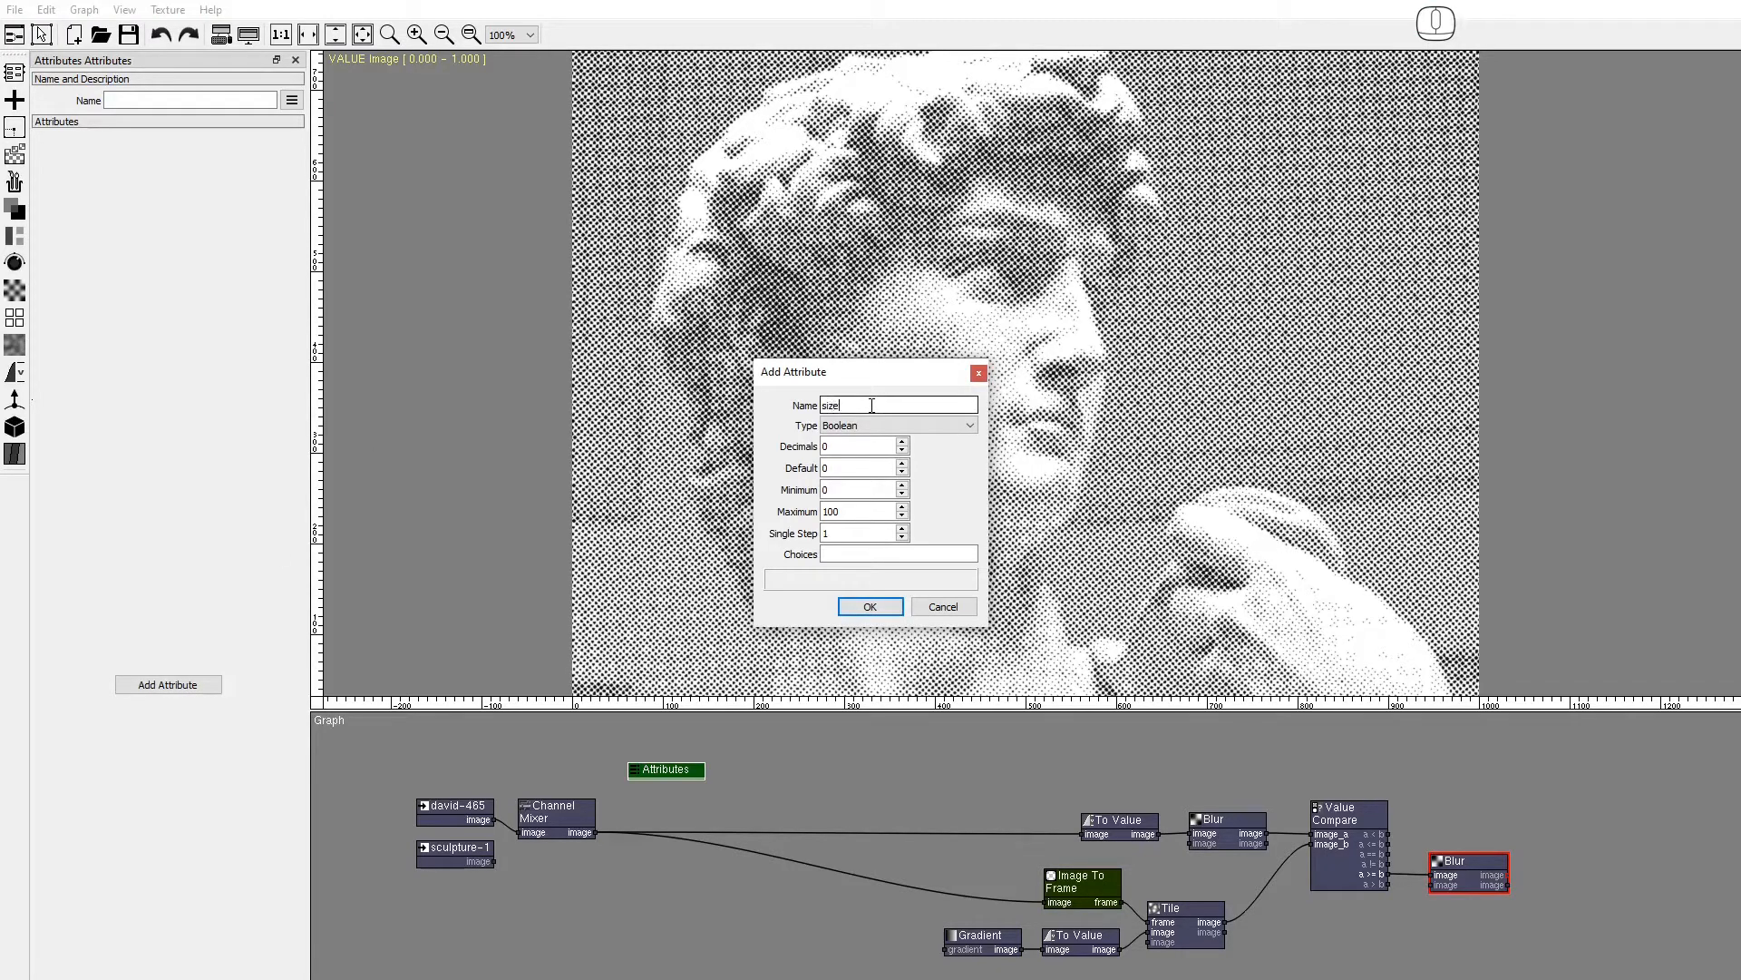
click(865, 426)
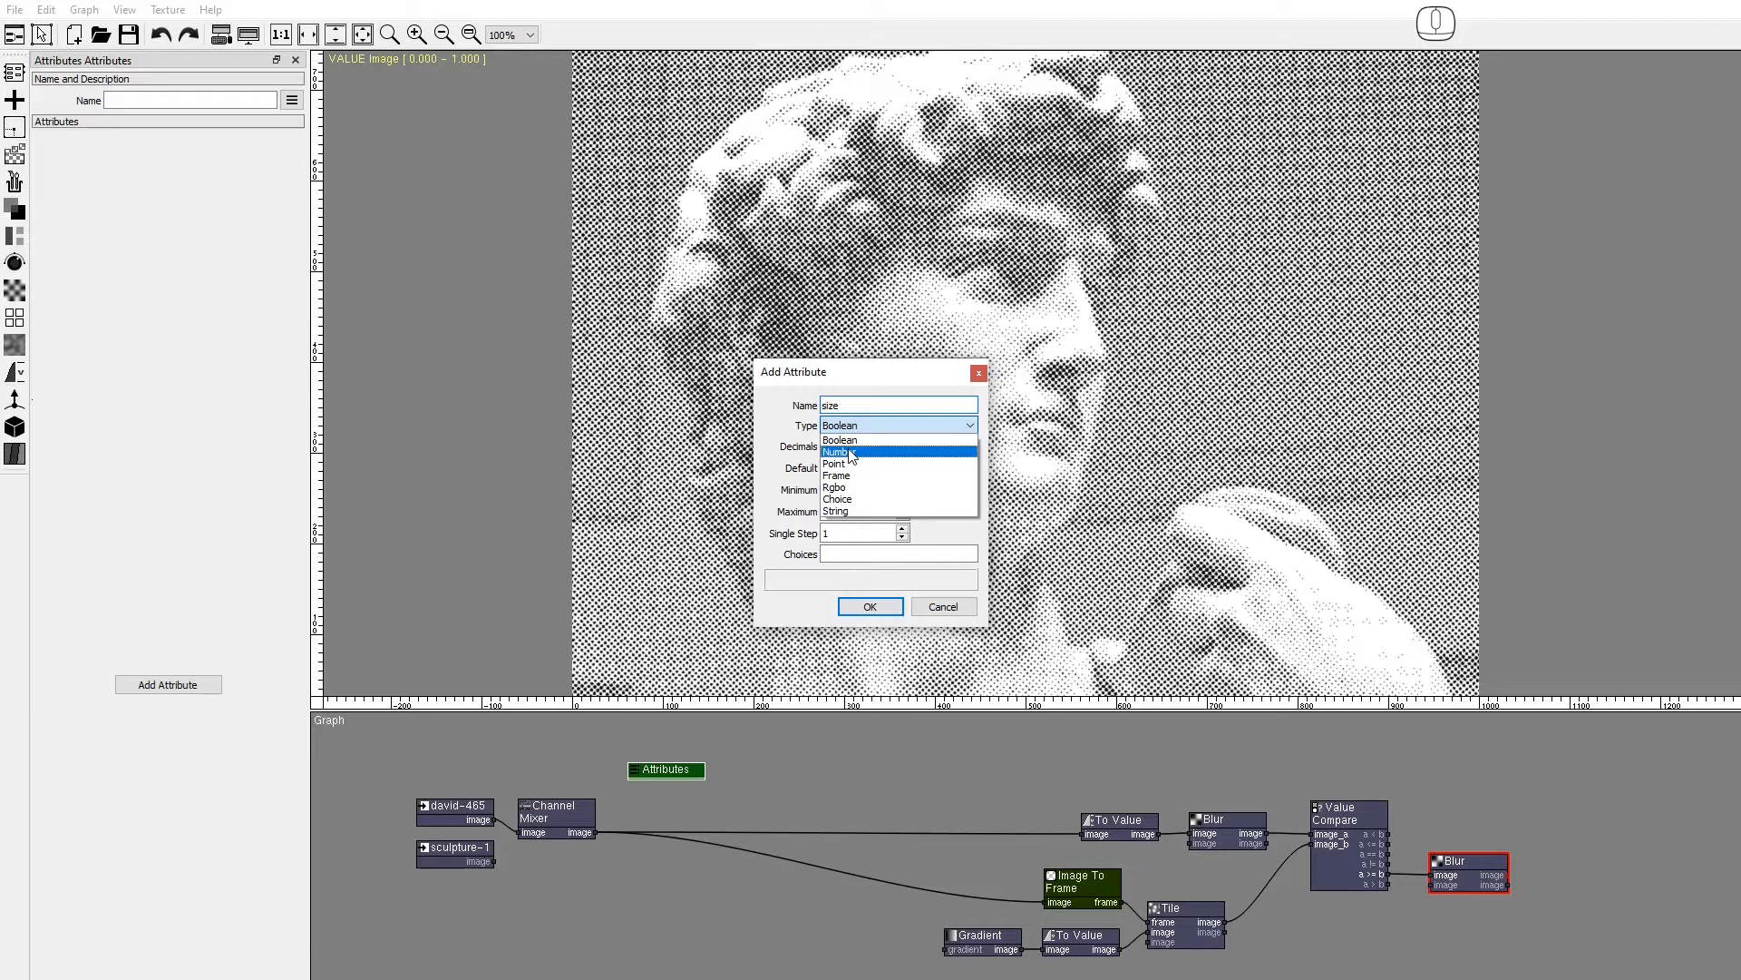
click(850, 454)
drag(827, 468, 812, 472)
text(10)
key(Tab)
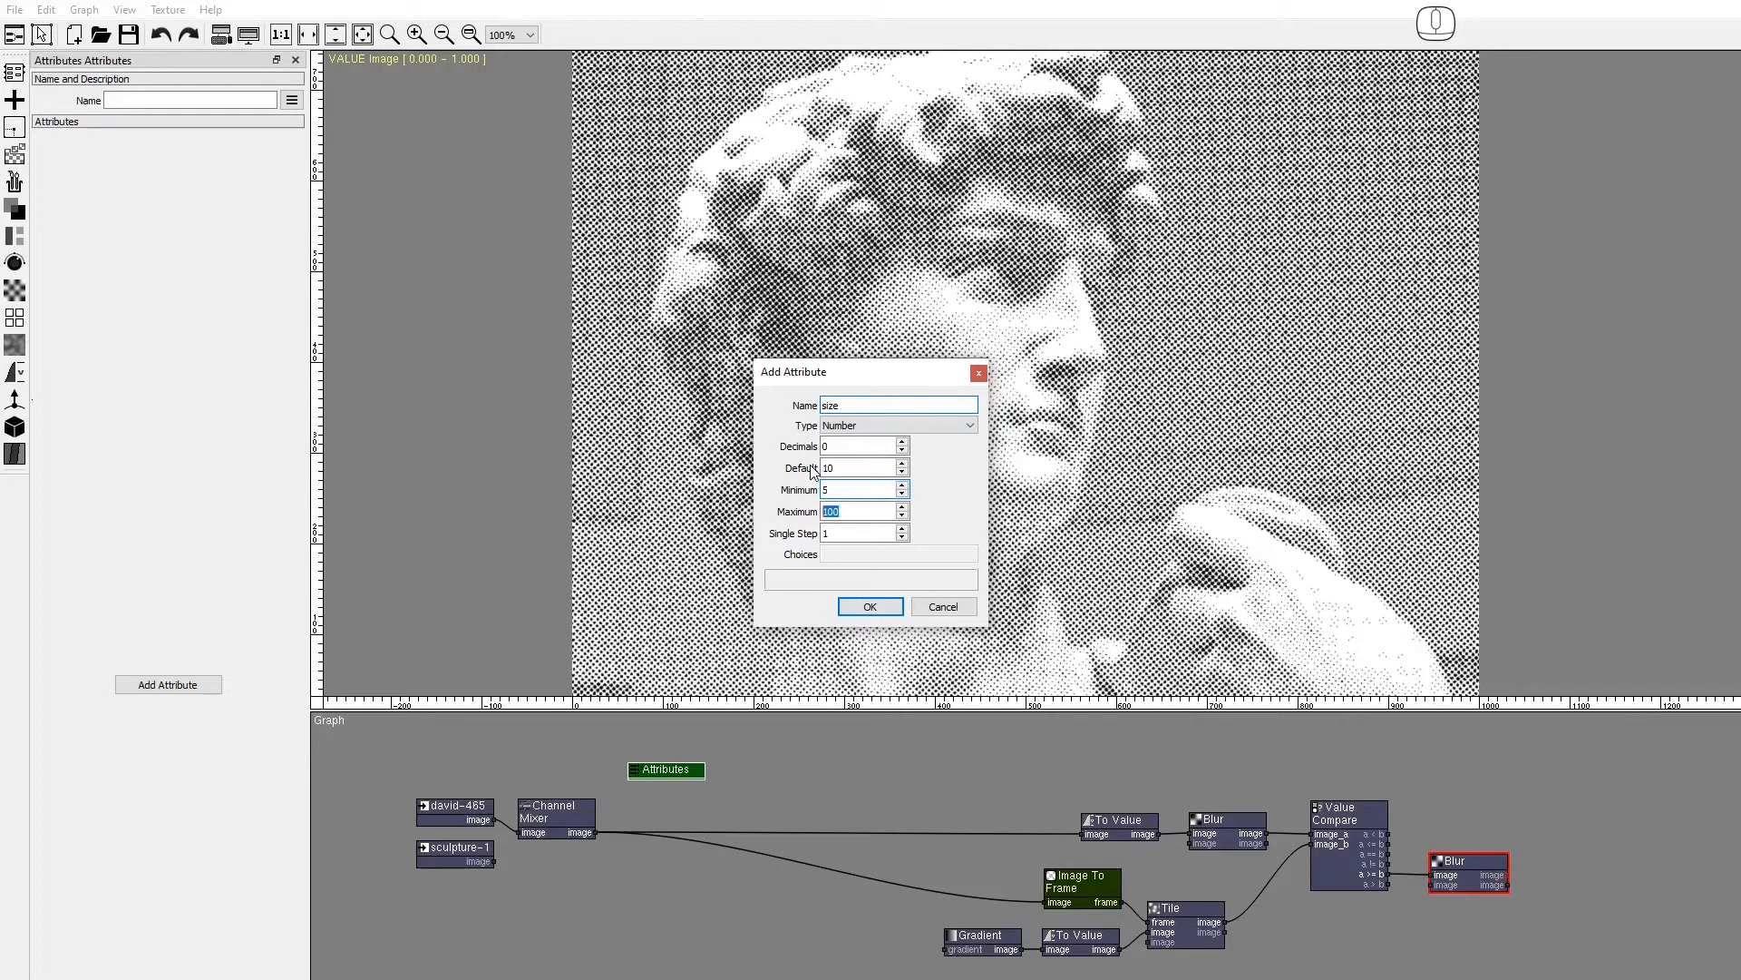
click(870, 606)
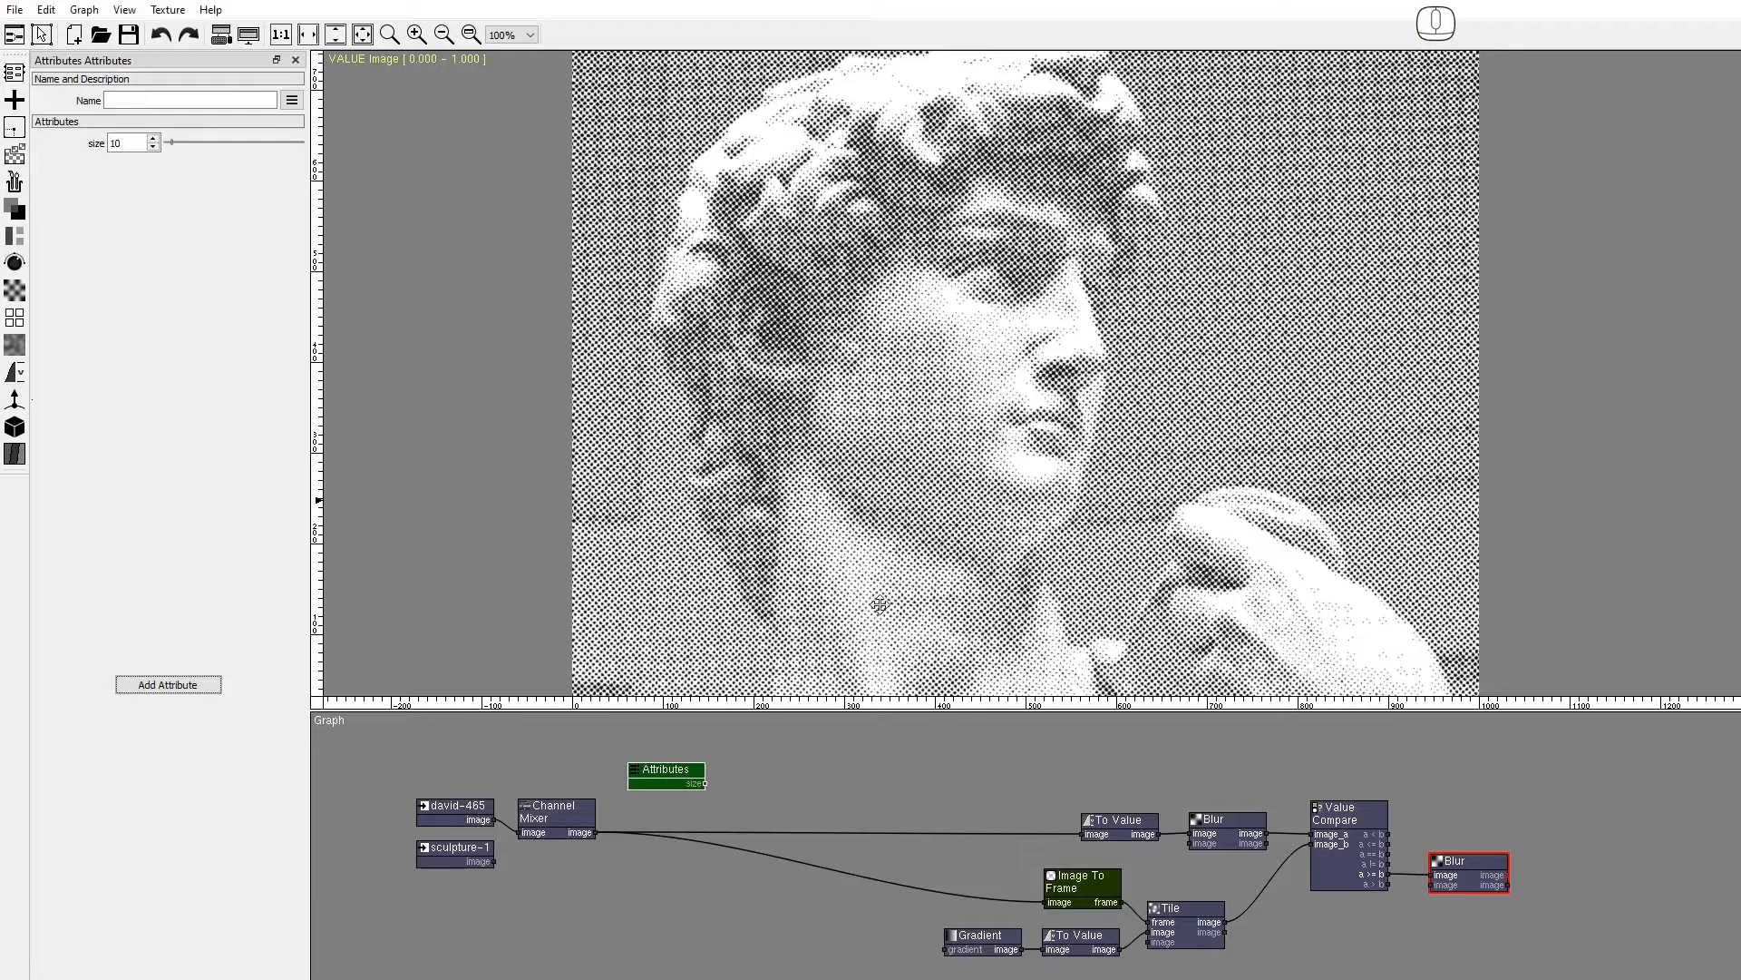
Expose size_x and size_y on the Blur node feeding Value Compare and connect the size attribute to both.
right_click(1224, 830)
click(1224, 862)
drag(1115, 825, 1095, 758)
drag(701, 783, 1190, 843)
Set the size attribute to 5.
double_click(119, 142)
key(Return)
text(10)
key(Return)
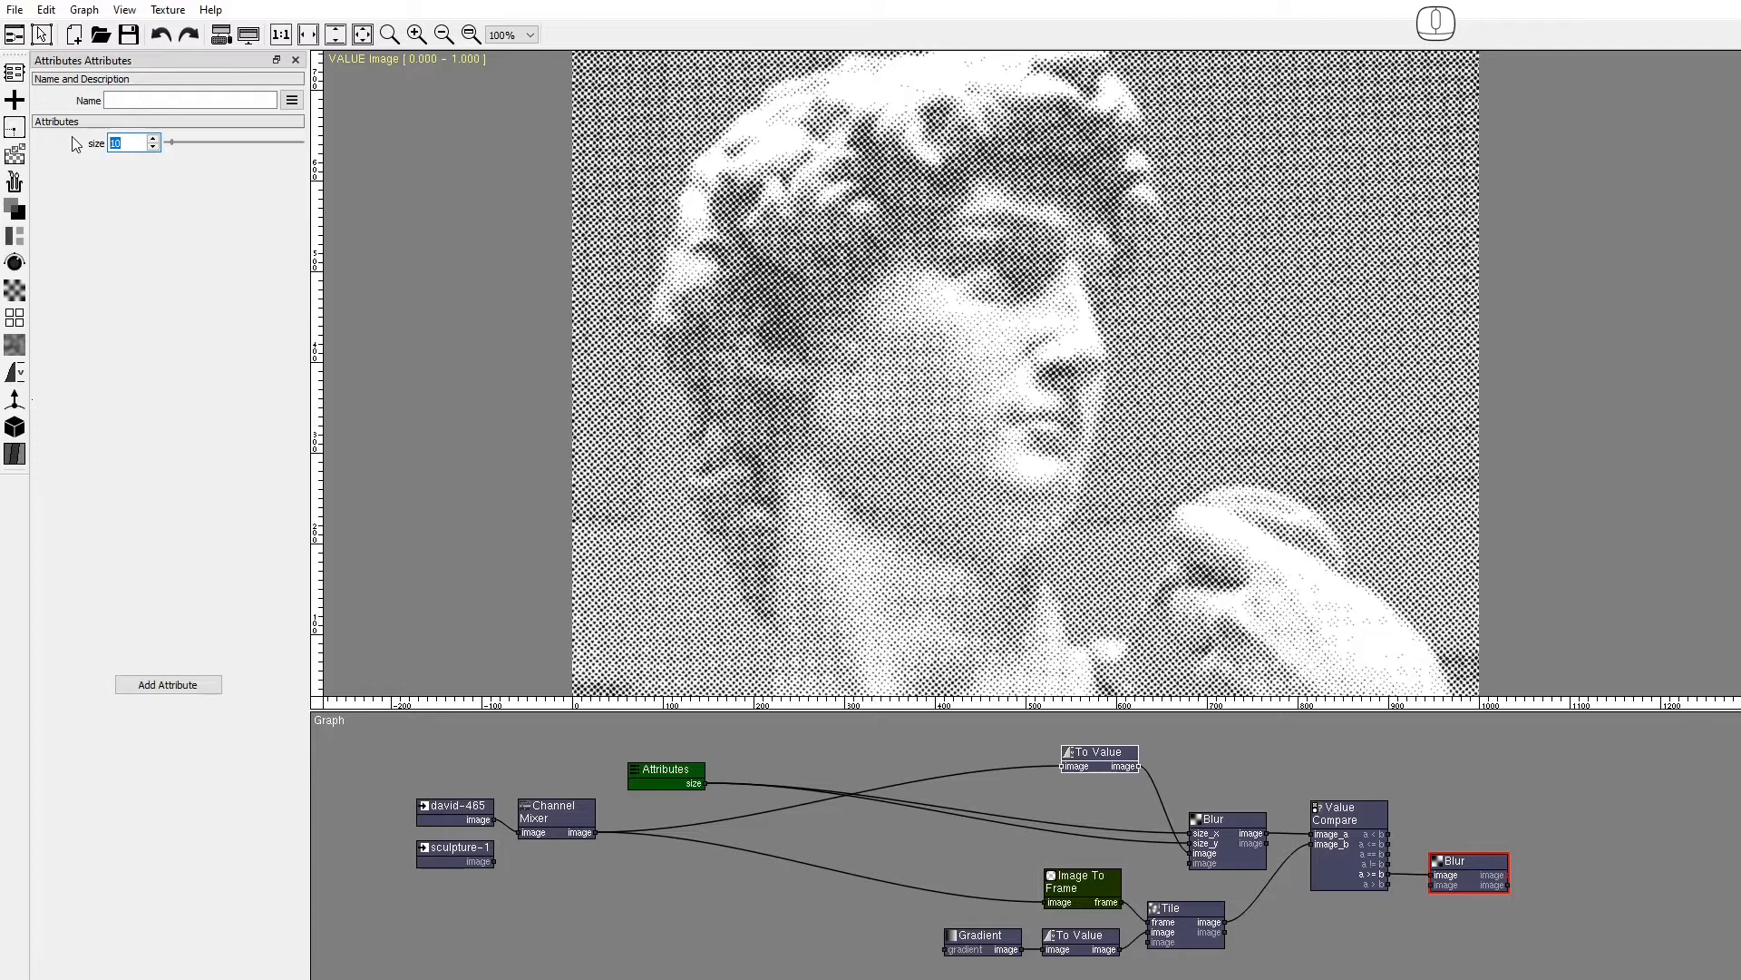
Add a Number Divide node that divides the size attribute by 100, after shifting the Tile branch to make room.
drag(902, 864, 1223, 928)
click(15, 101)
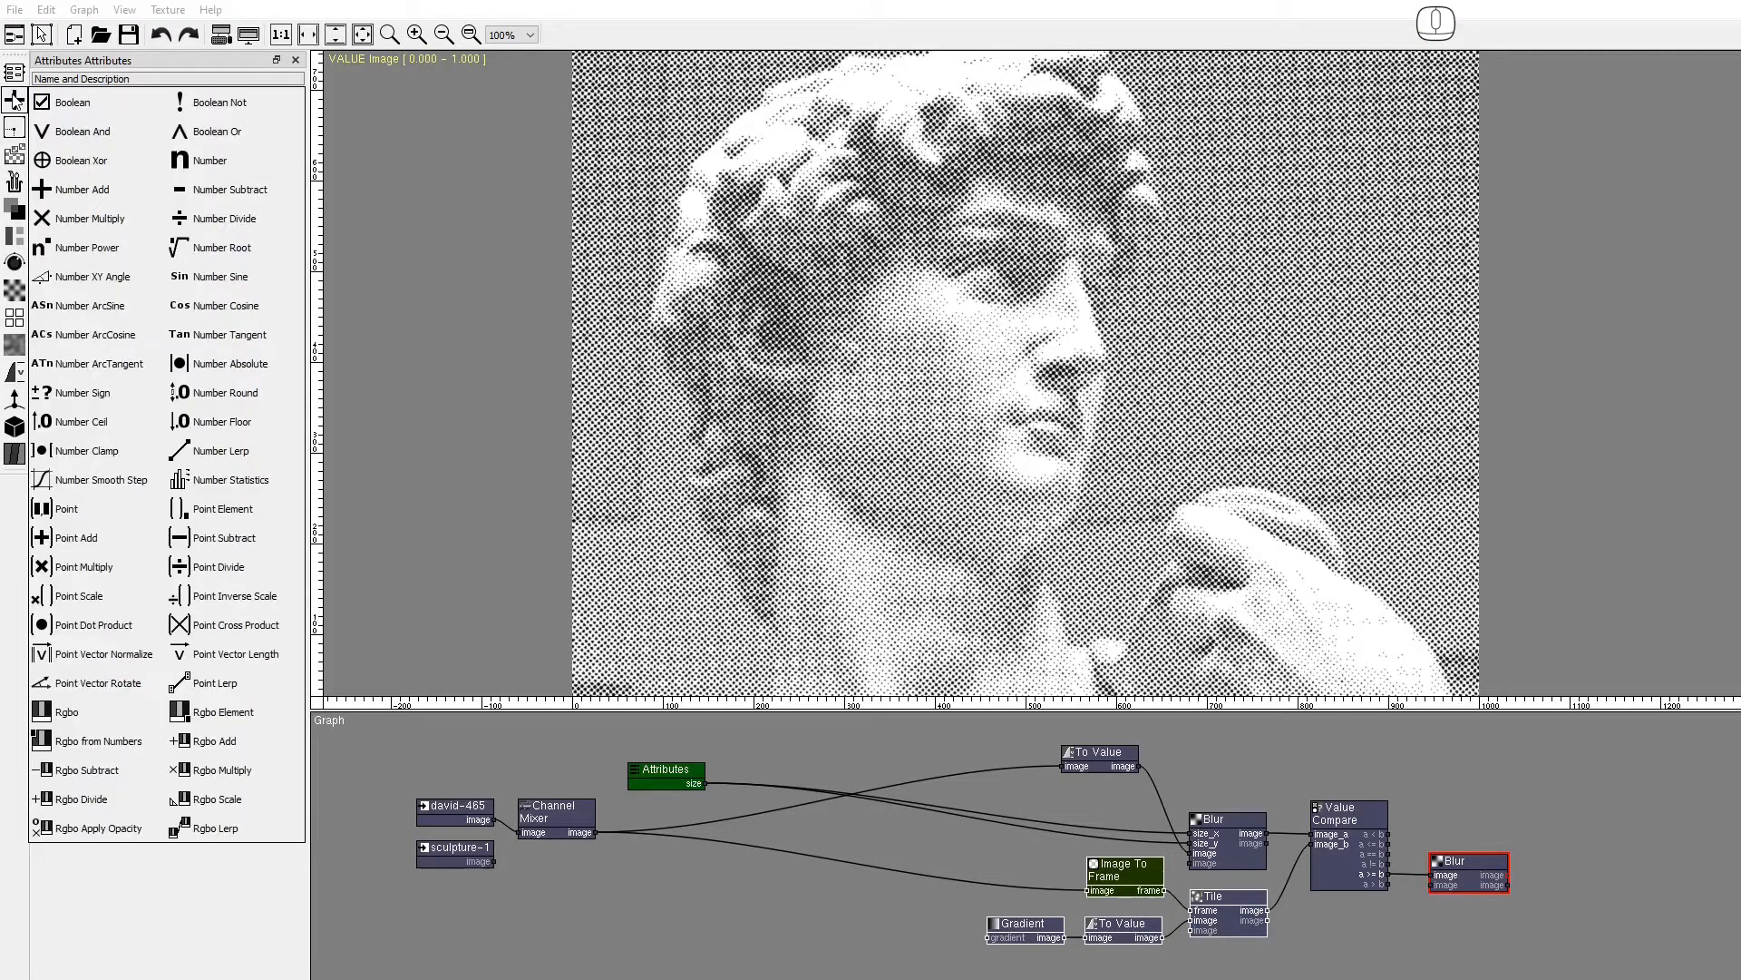
drag(267, 217, 773, 896)
double_click(122, 164)
text(100.000)
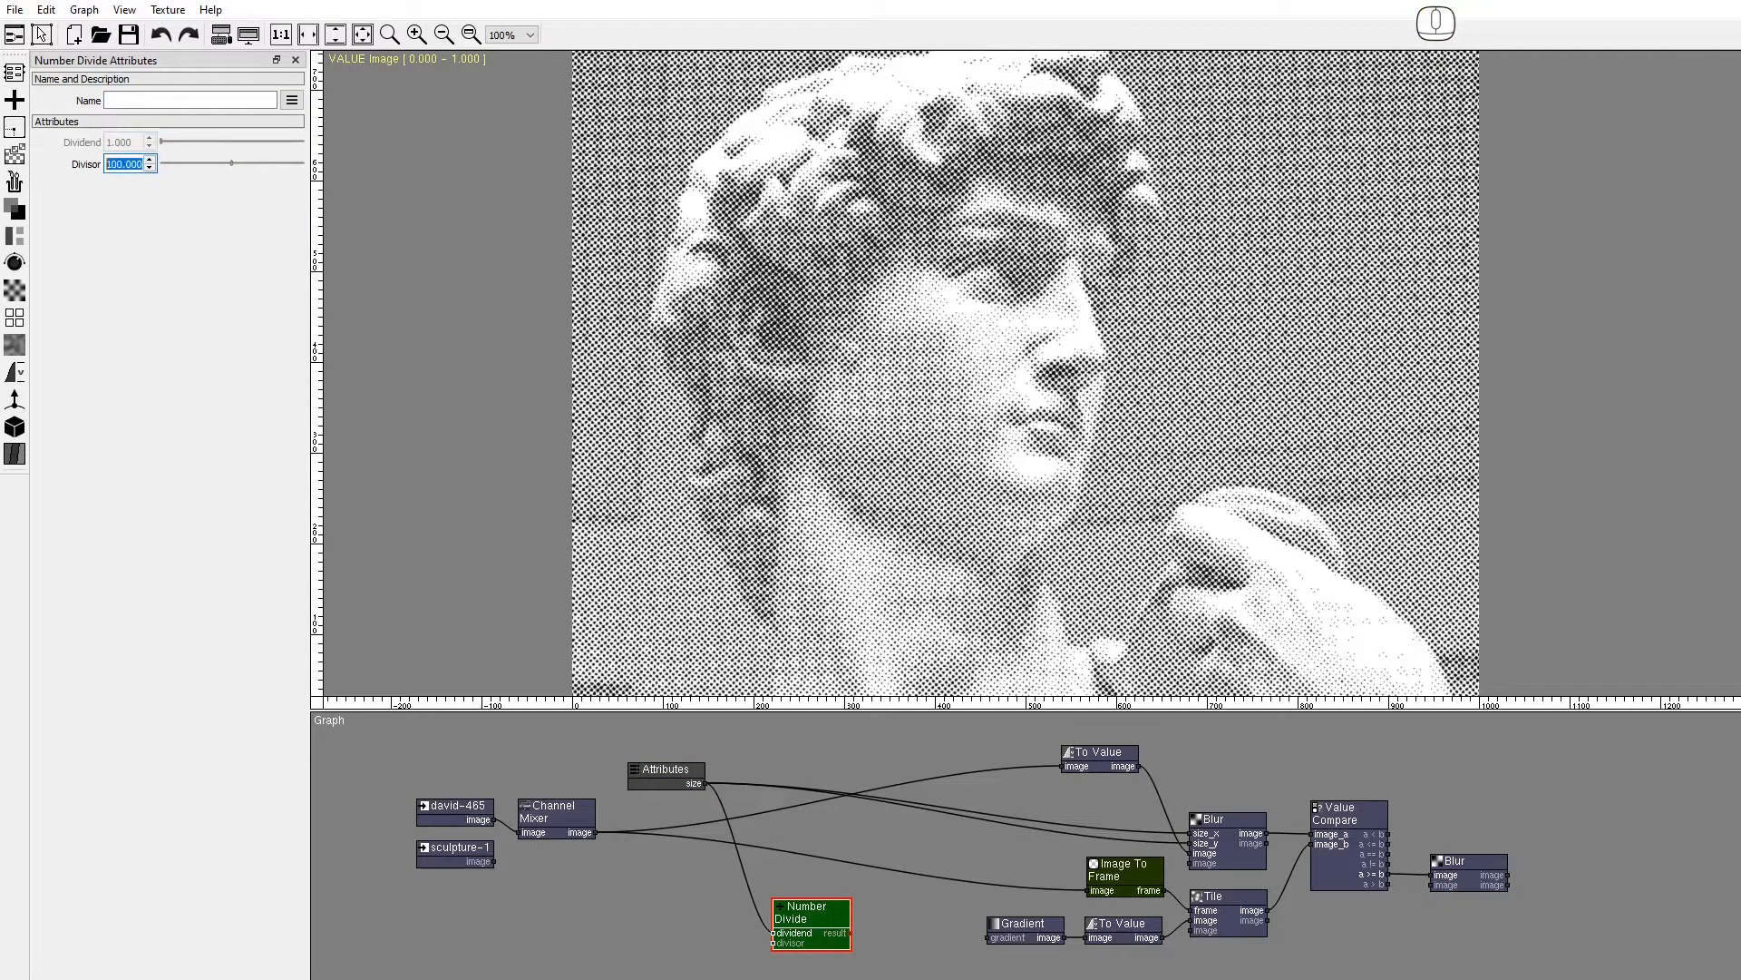
Add a Point node, expose its X and Y, and connect the Number Divide result to both.
click(14, 100)
drag(62, 511, 61, 511)
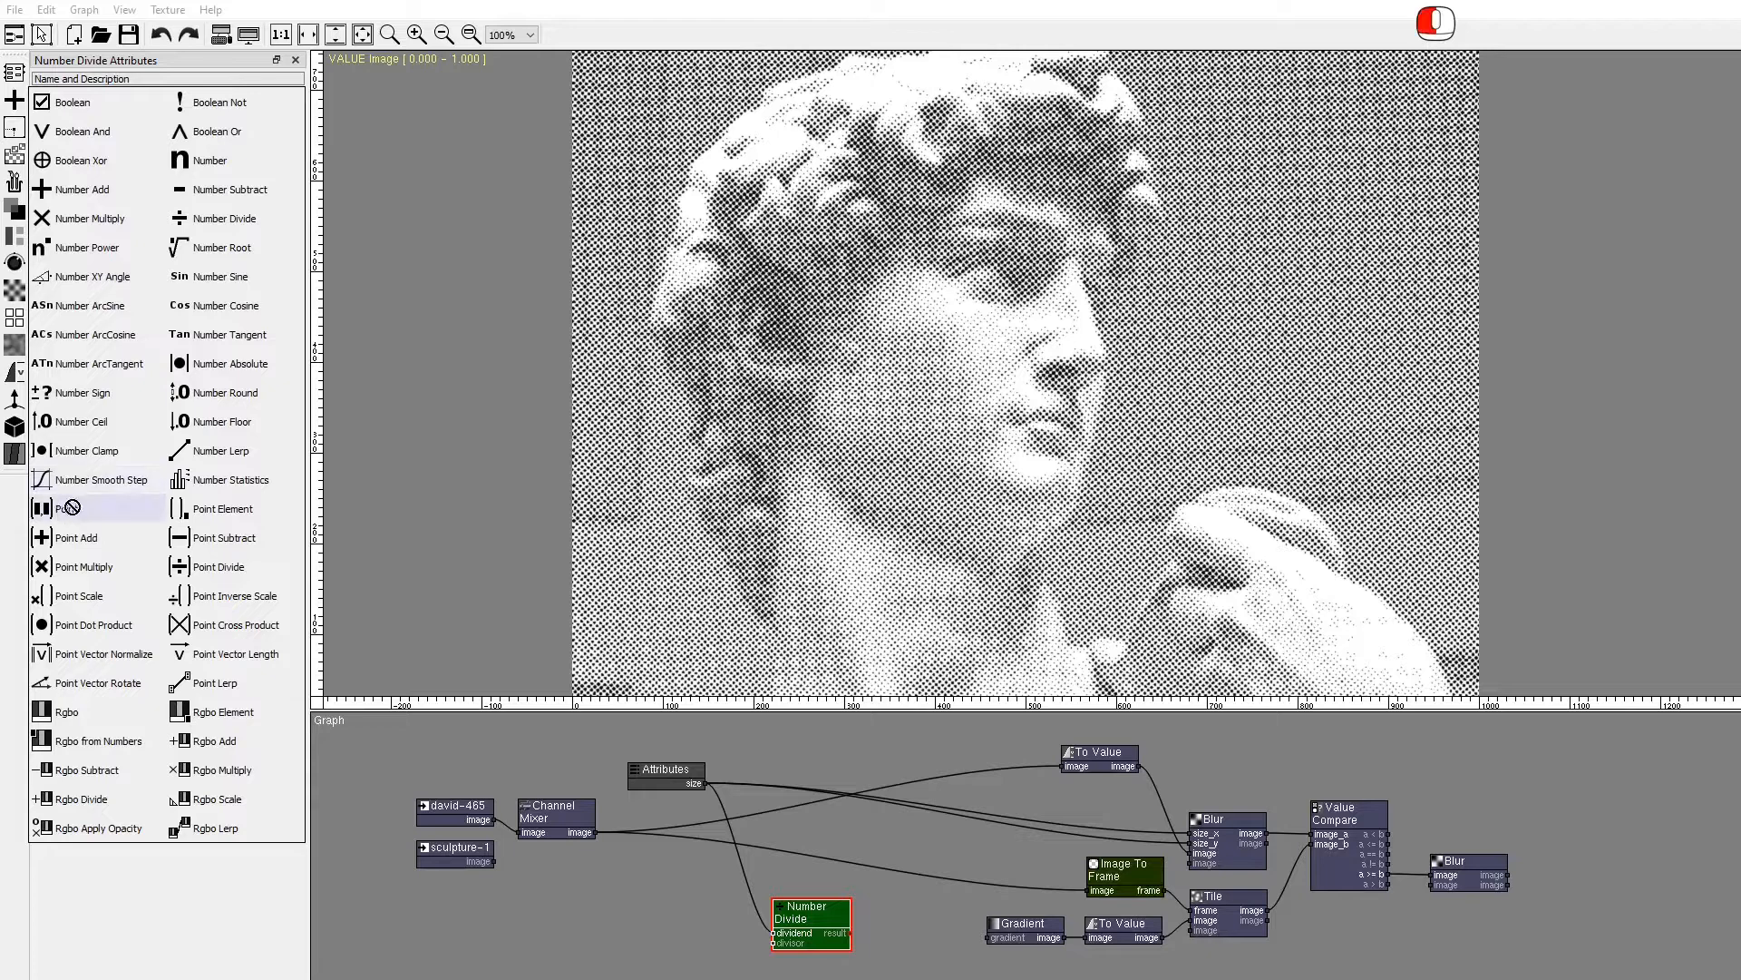
click(884, 911)
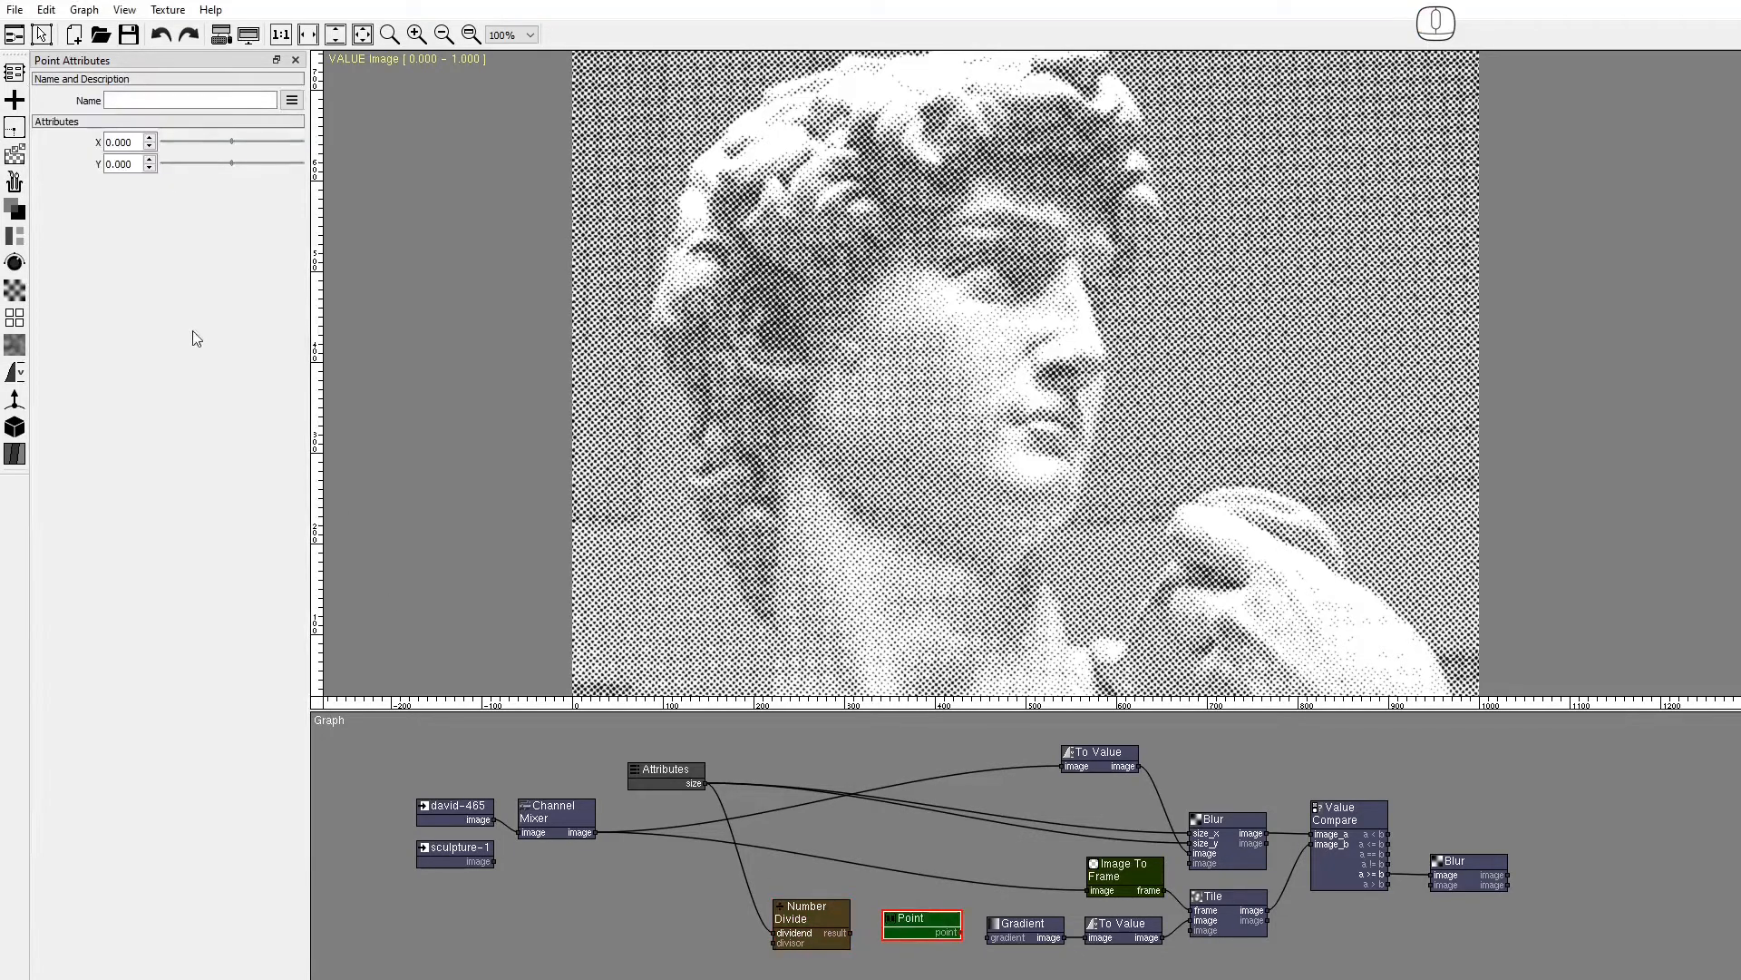
right_click(87, 143)
click(107, 155)
right_click(86, 163)
click(113, 175)
mouse_move(851, 932)
mouse_down()
mouse_move(884, 933)
mouse_move(875, 943)
mouse_up()
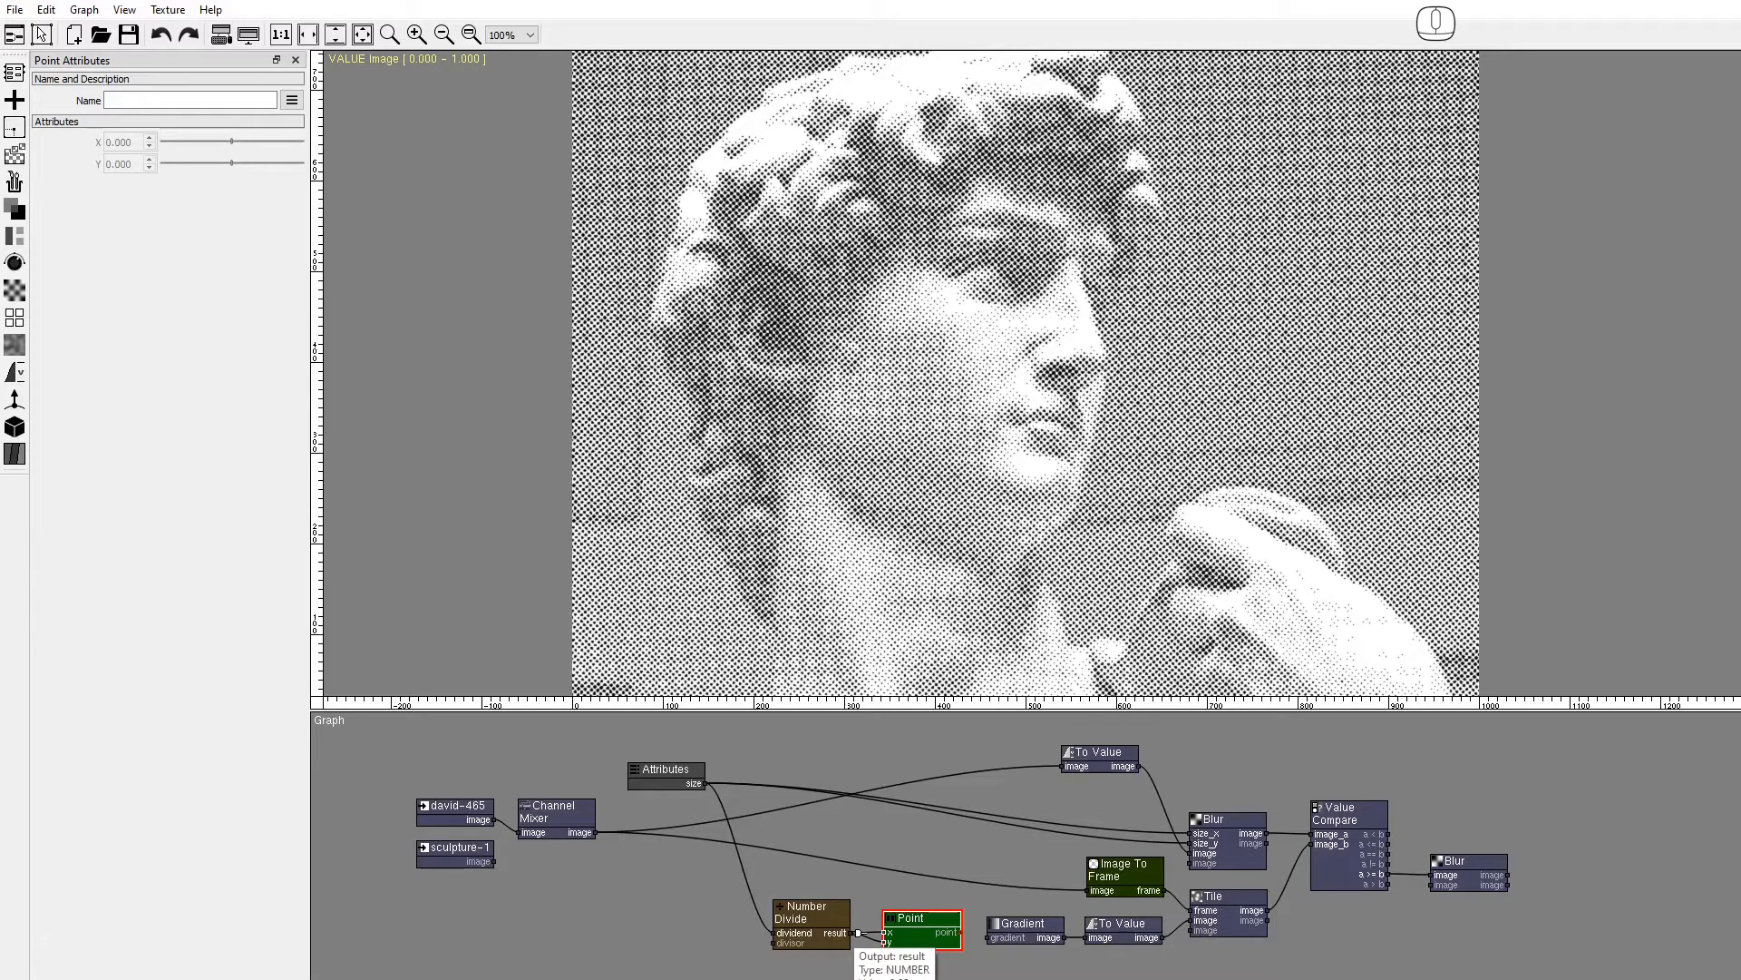
Expose scale on the Tile node and connect the Point output to it, rearranging the surrounding nodes for clear wiring.
drag(830, 839, 812, 815)
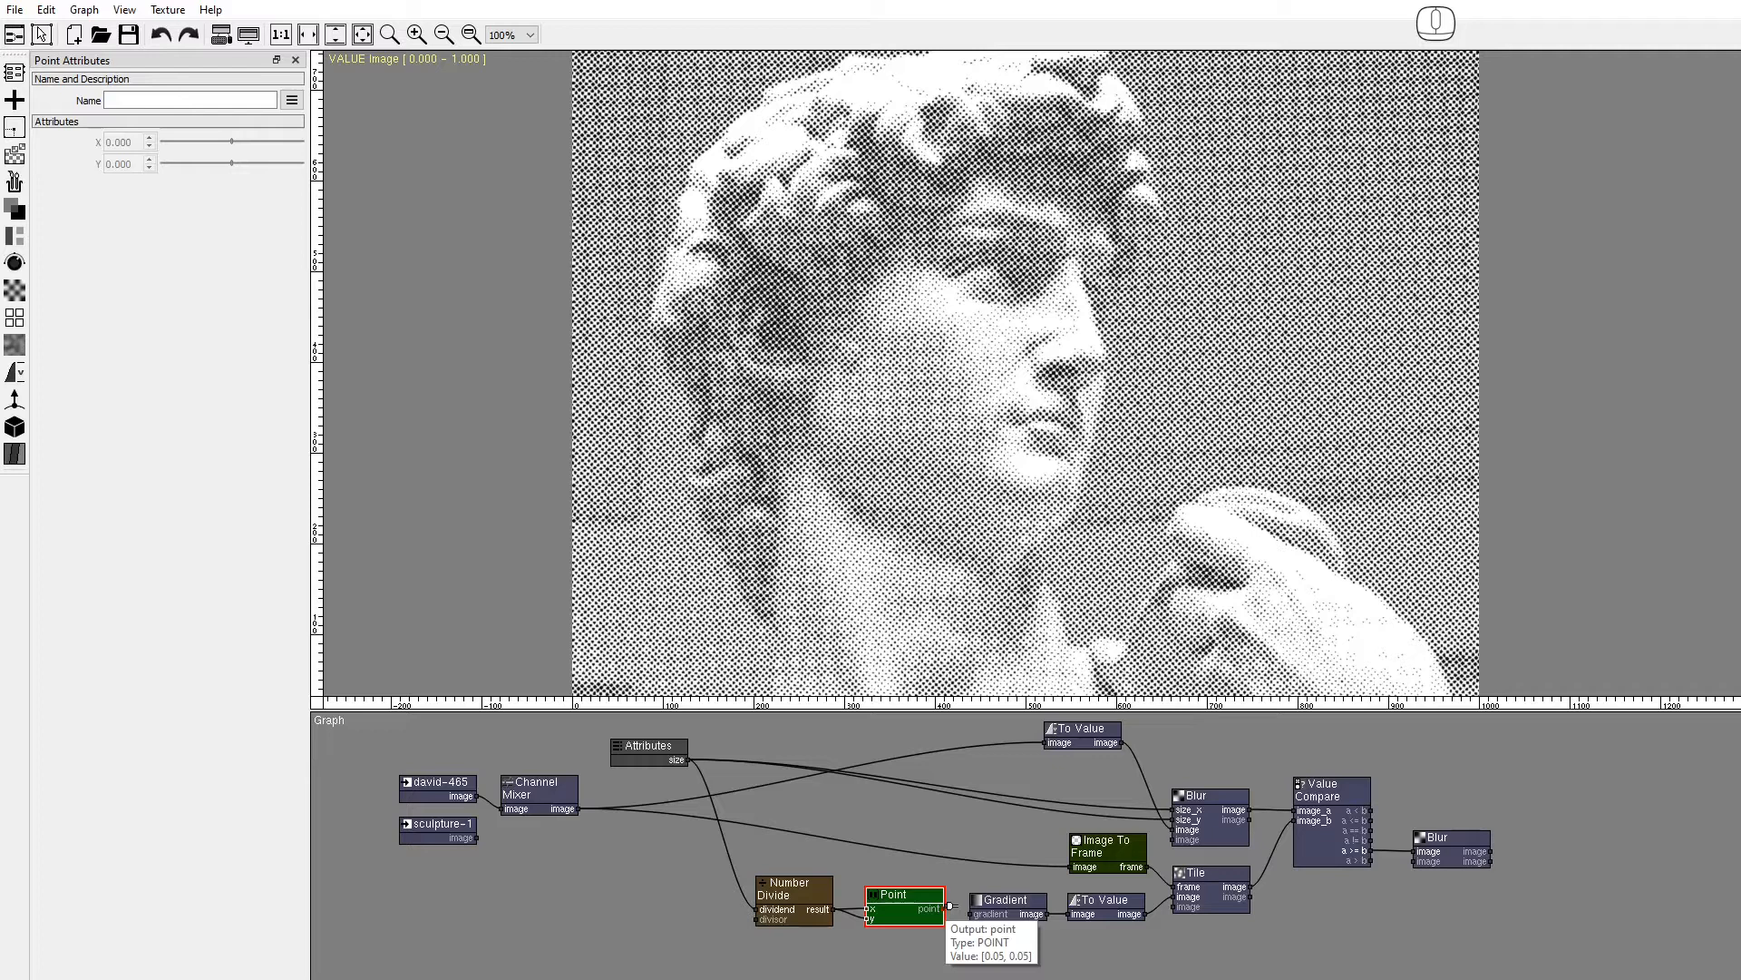
drag(949, 905, 1213, 891)
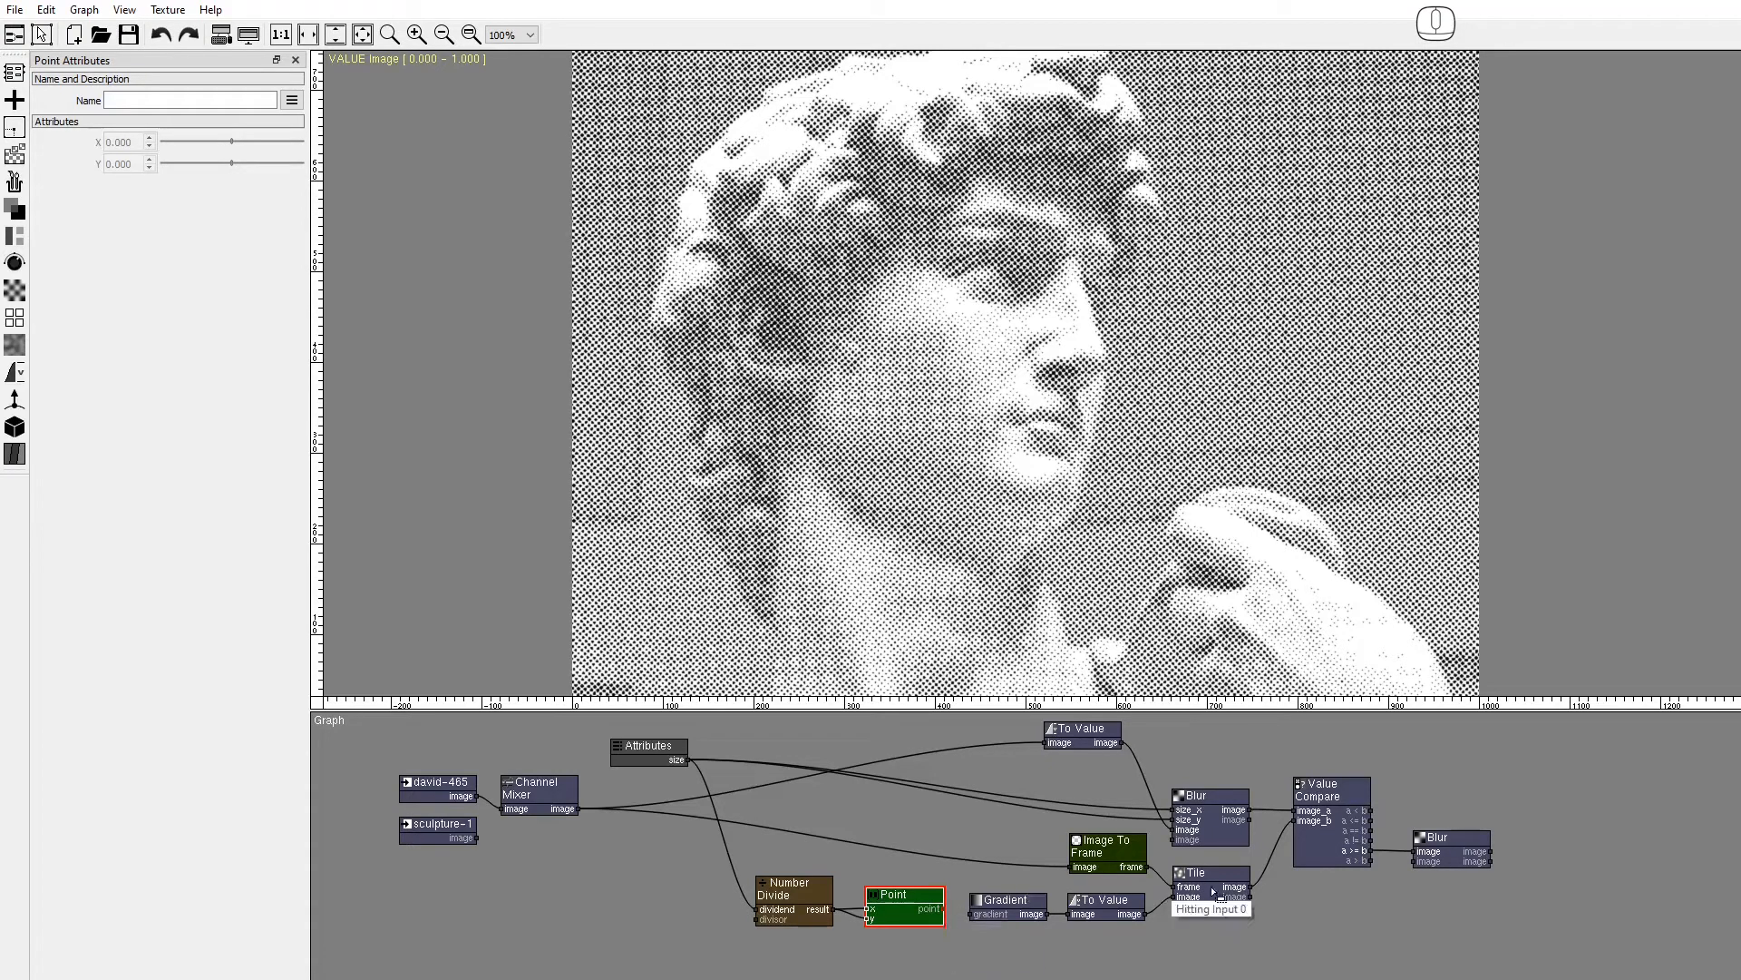
drag(1213, 892, 1213, 892)
right_click(1238, 856)
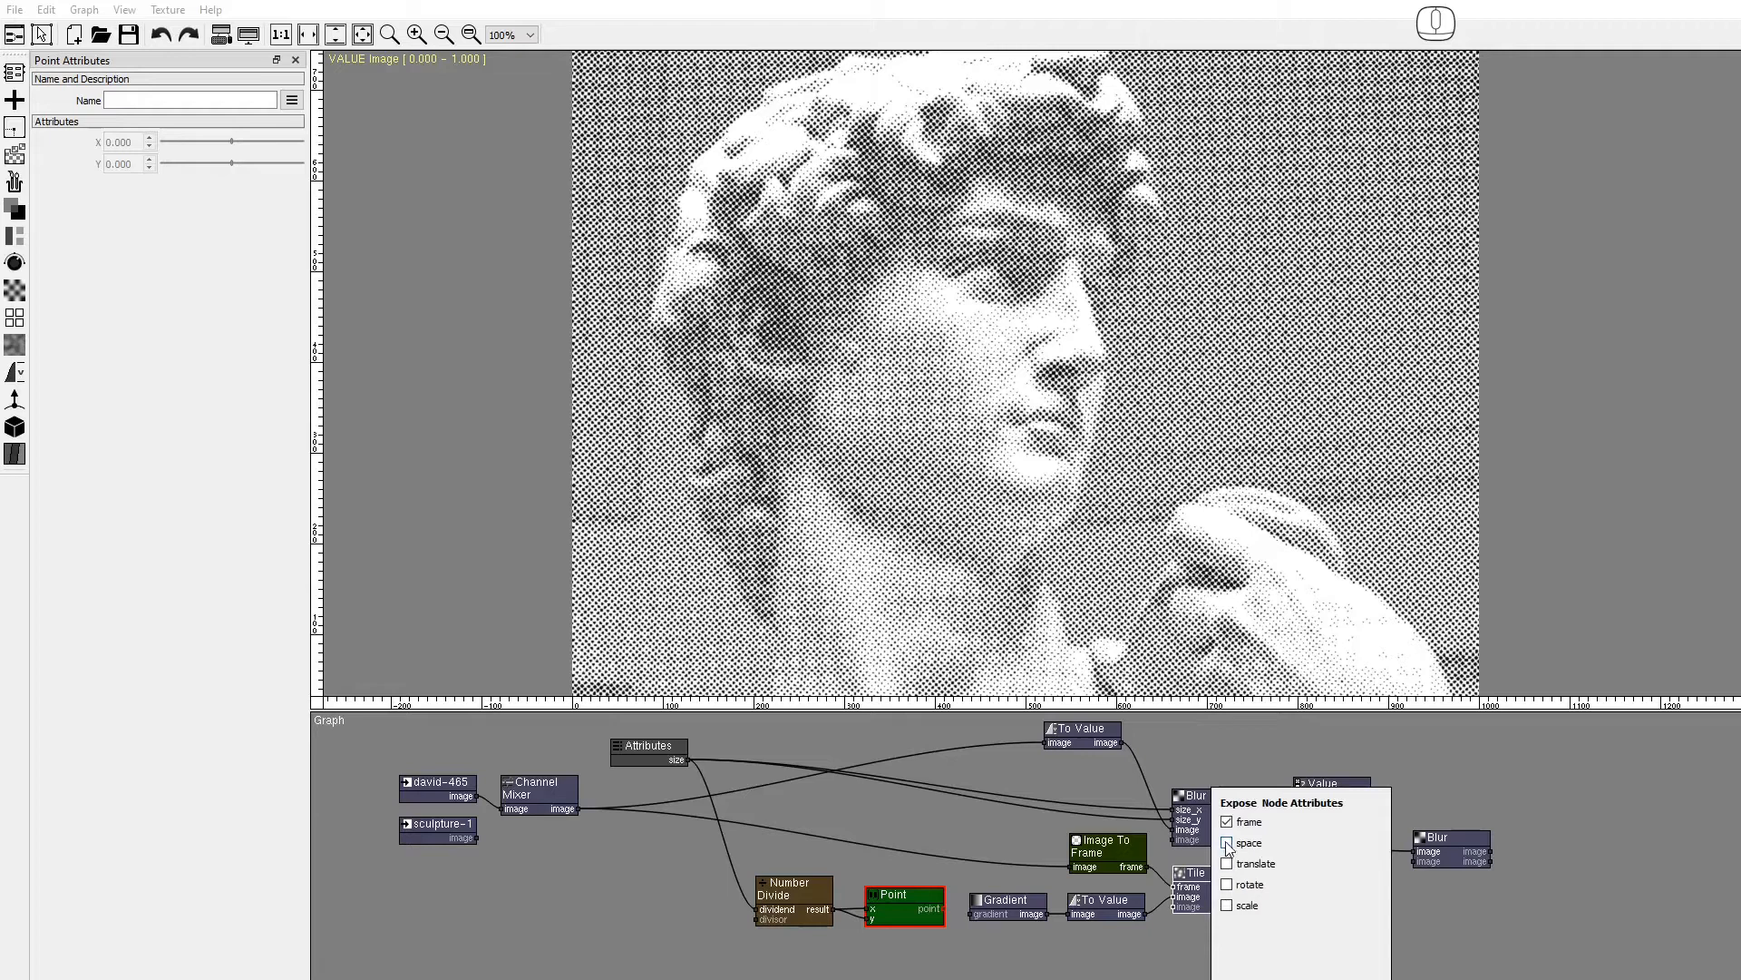
click(1226, 906)
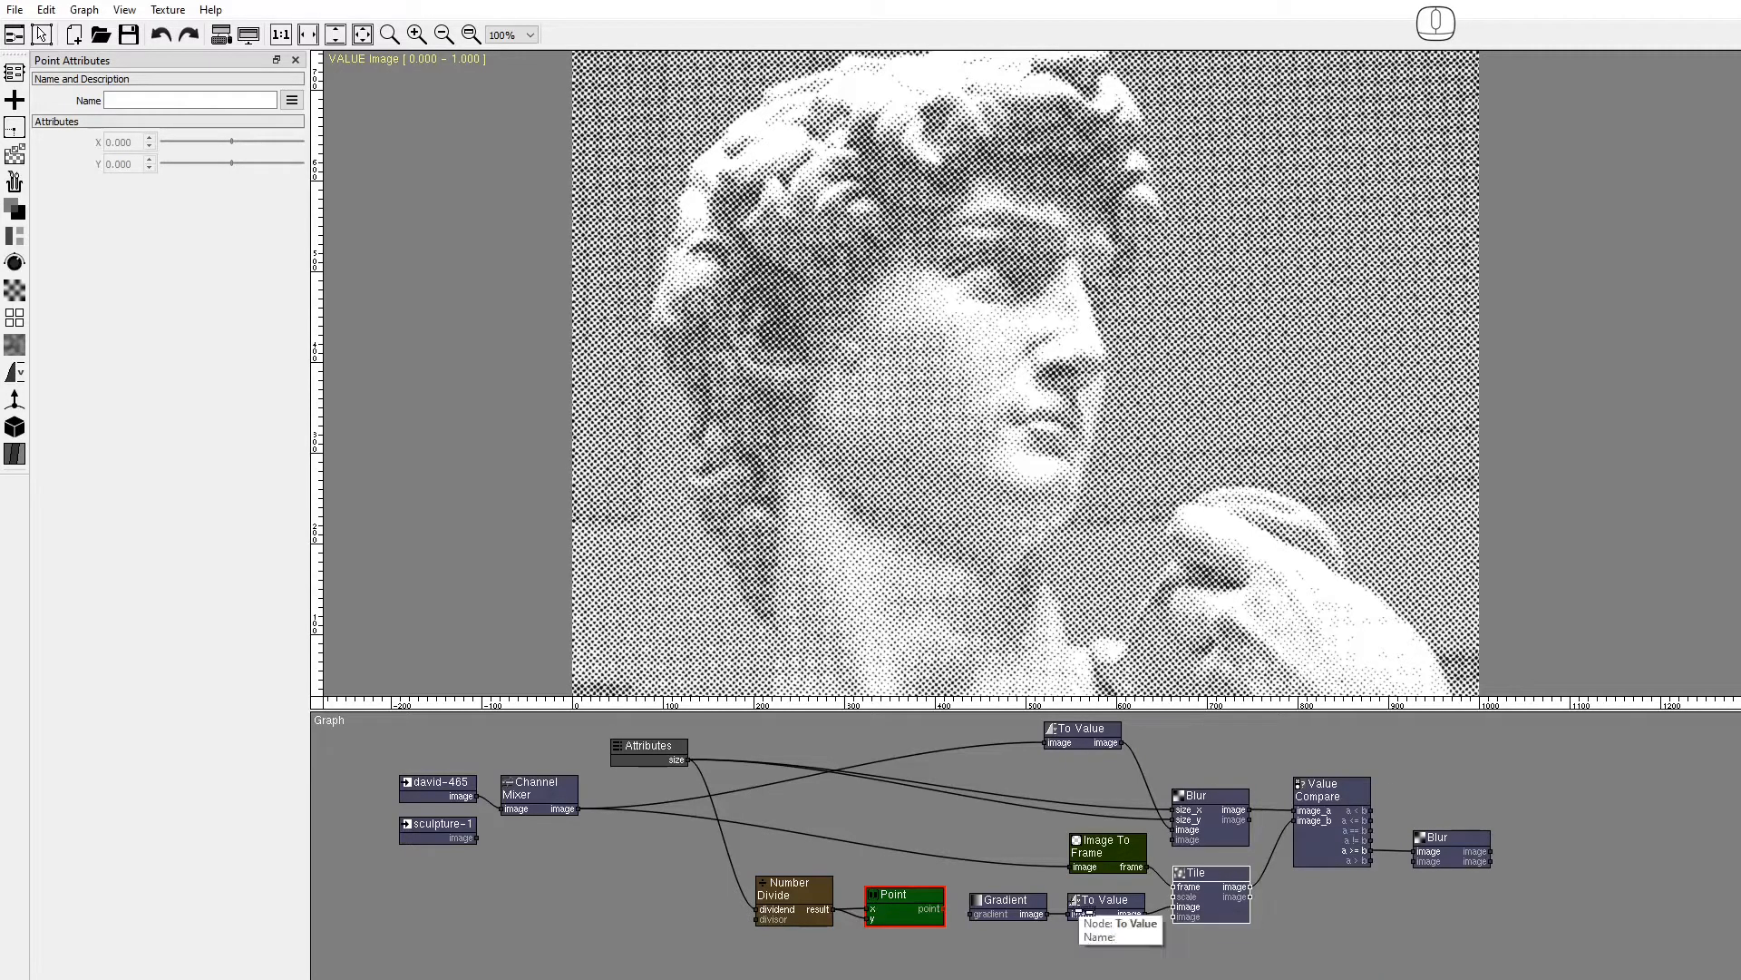
drag(885, 907, 892, 955)
drag(1003, 842, 1087, 904)
drag(1103, 899, 1011, 892)
drag(950, 956, 1173, 896)
Display the final Blur output and raise the size attribute to 15.
click(1451, 850)
click(1451, 850)
double_click(645, 747)
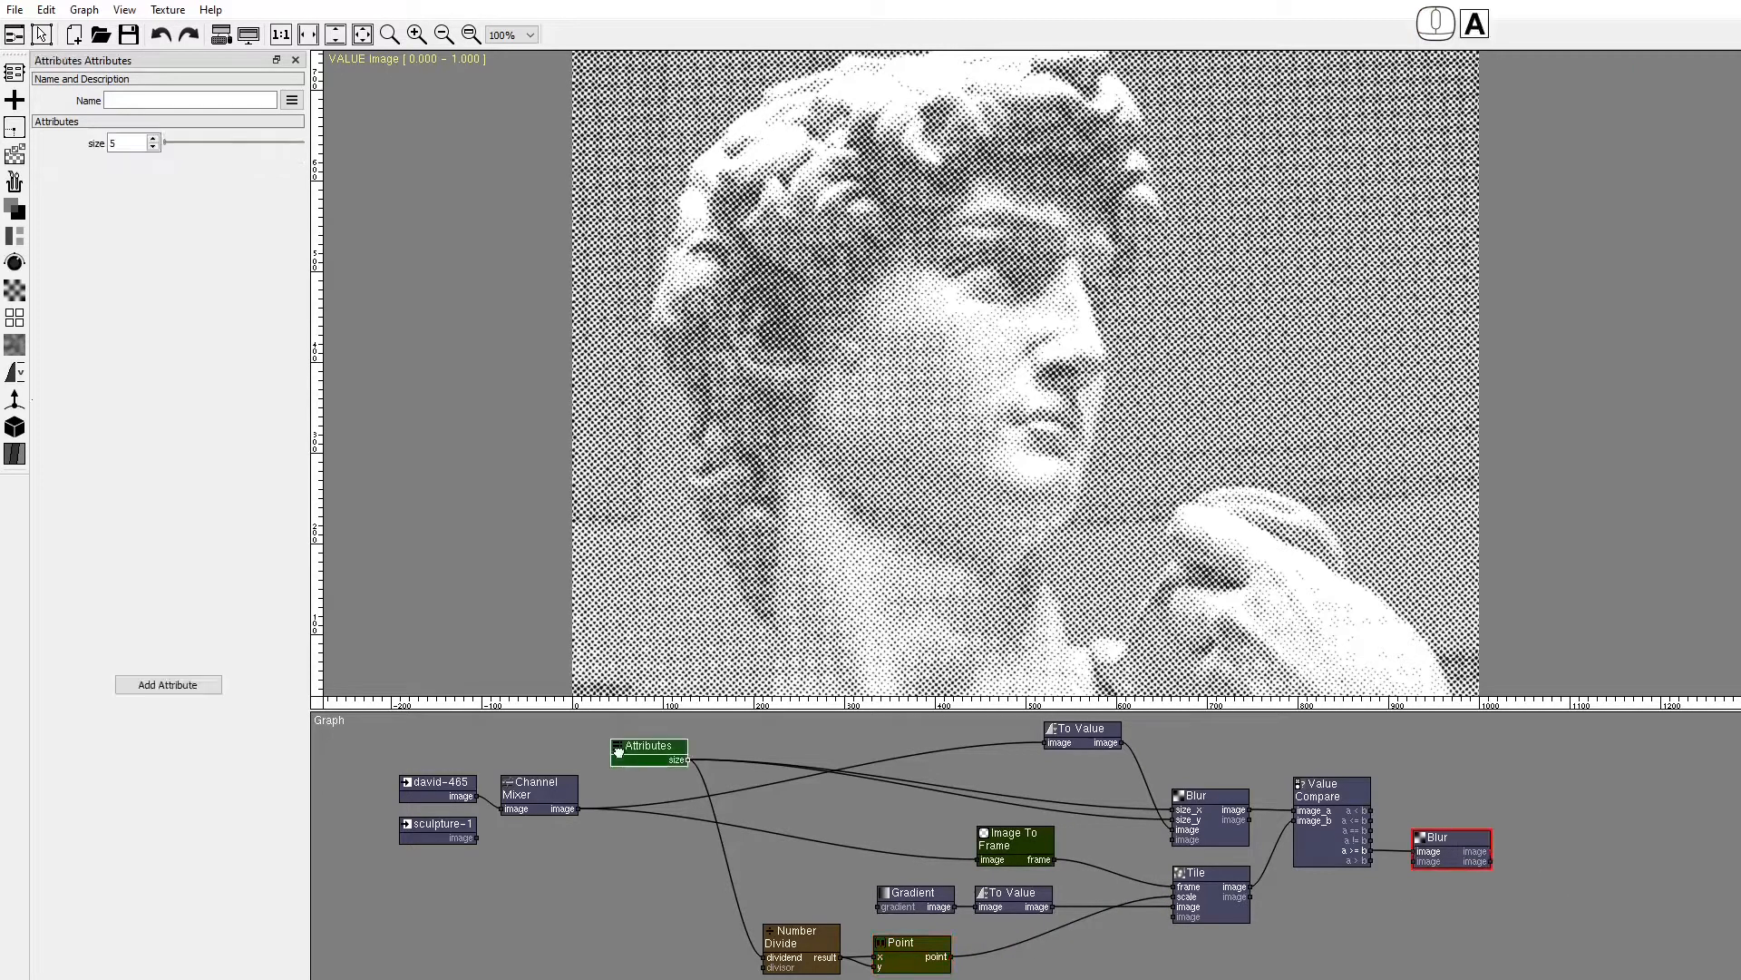
drag(124, 143, 102, 147)
text(9)
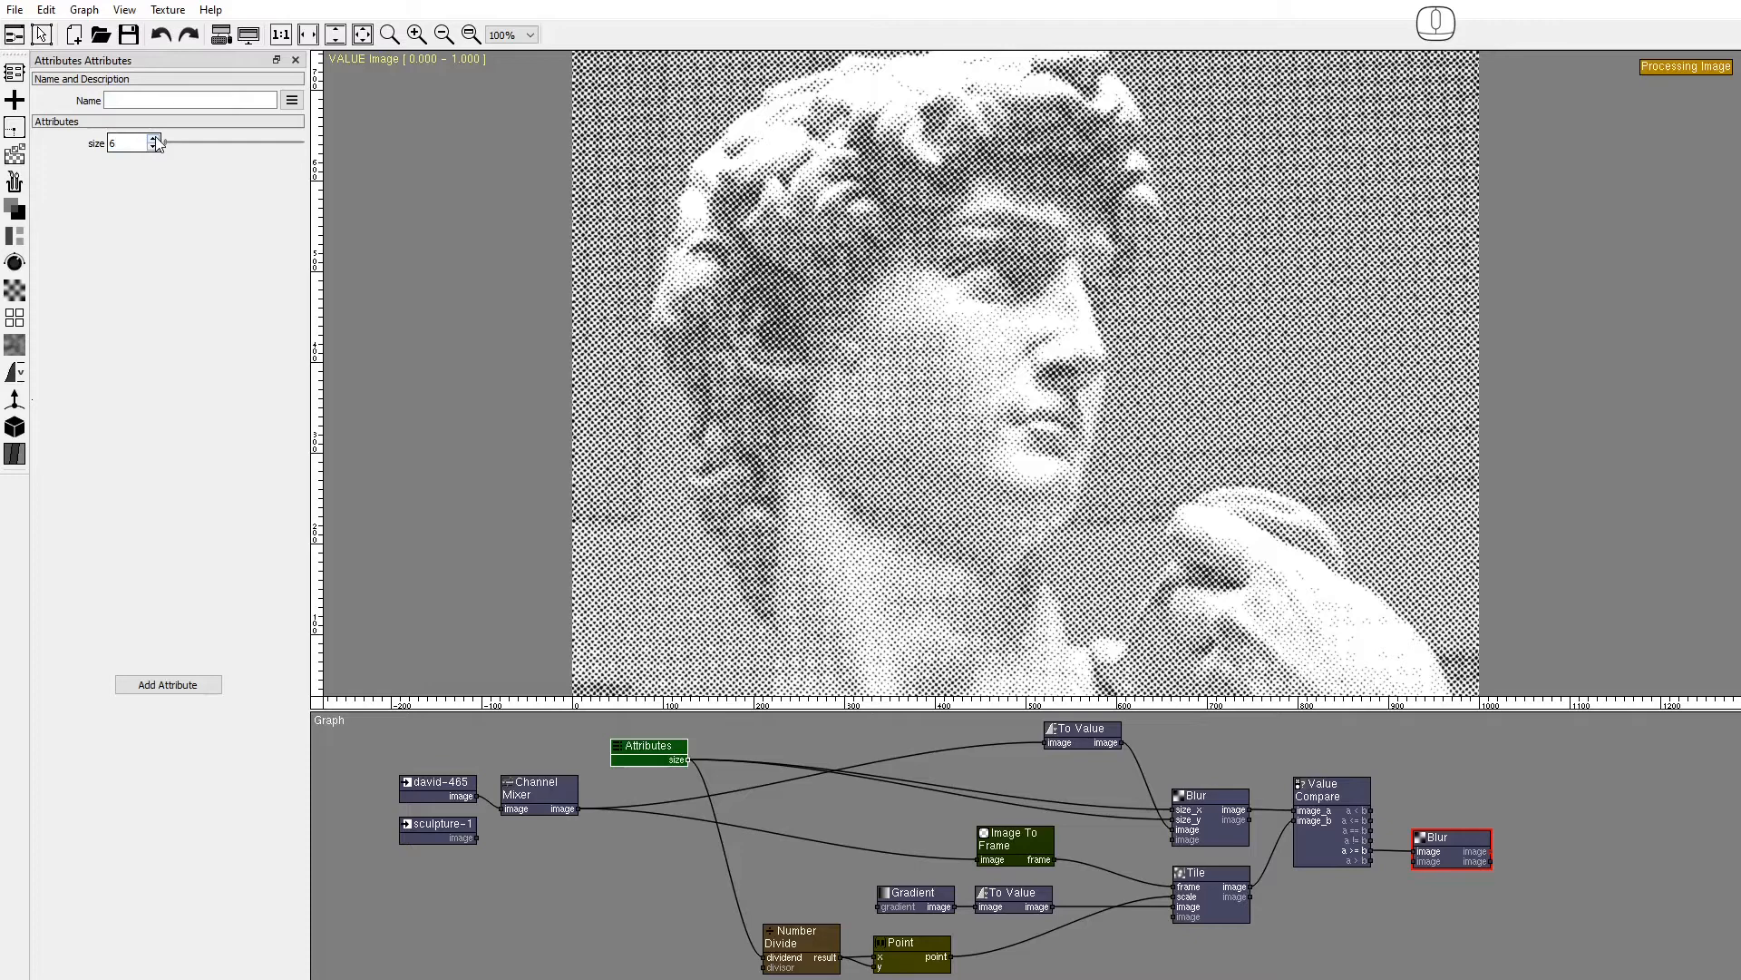
click(156, 138)
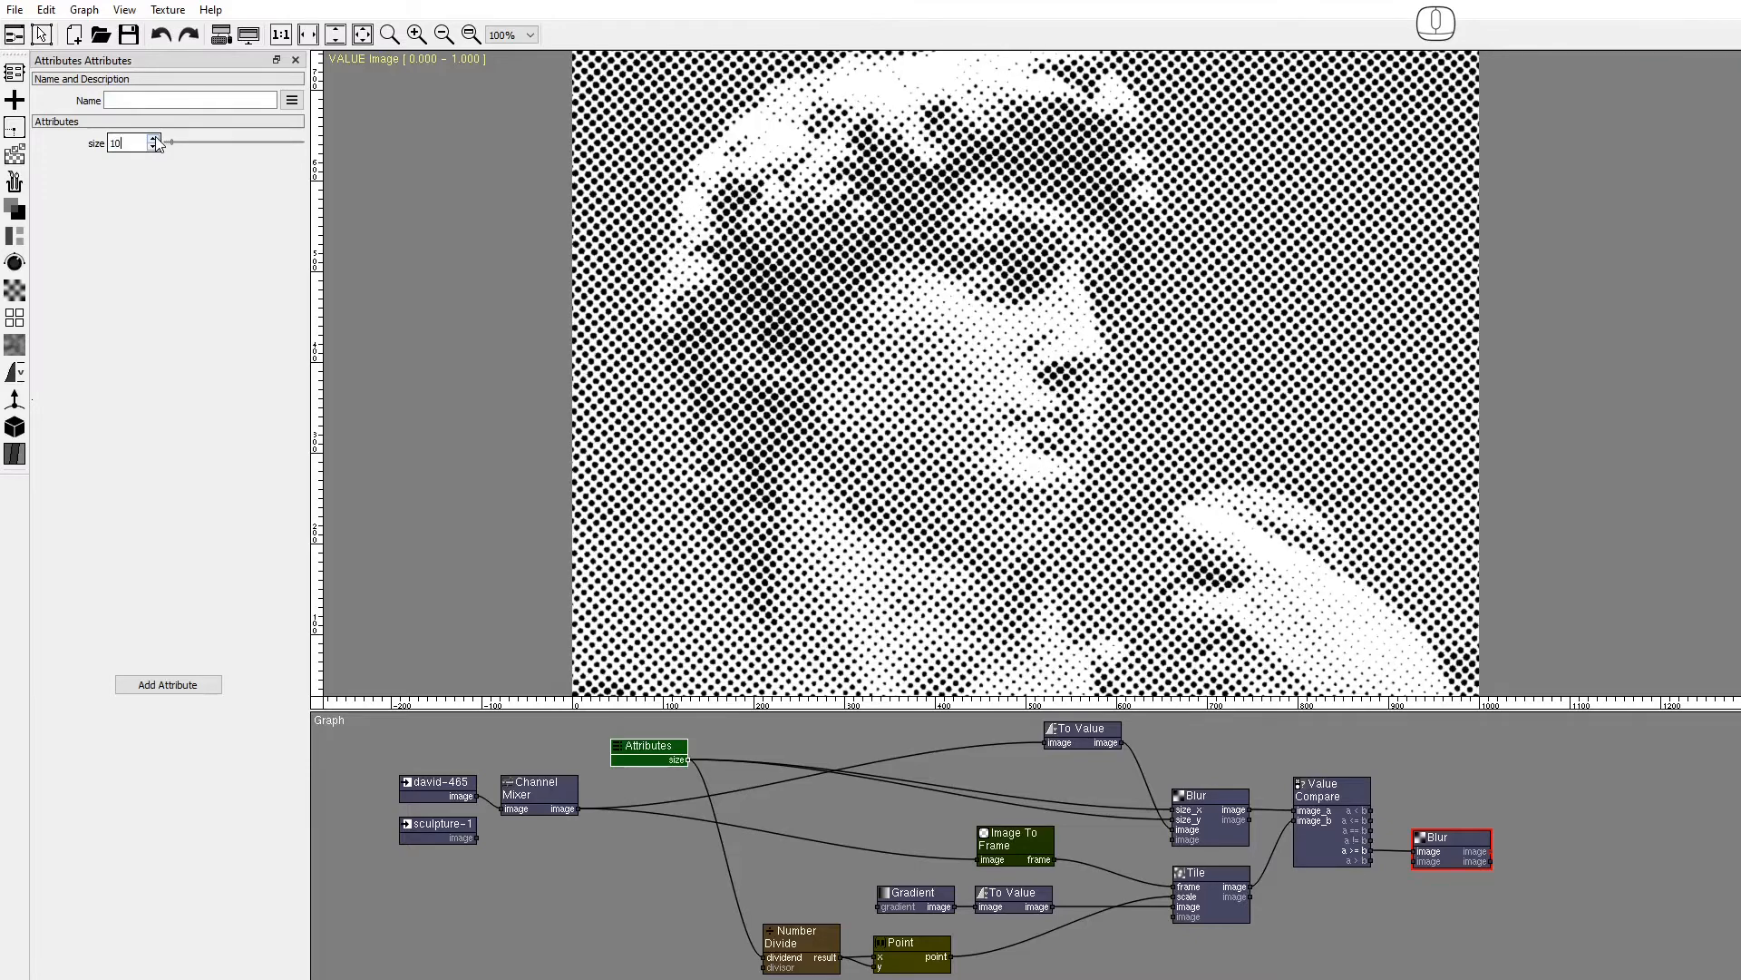
click(156, 138)
click(156, 138)
click(156, 138)
click(156, 138)
click(155, 139)
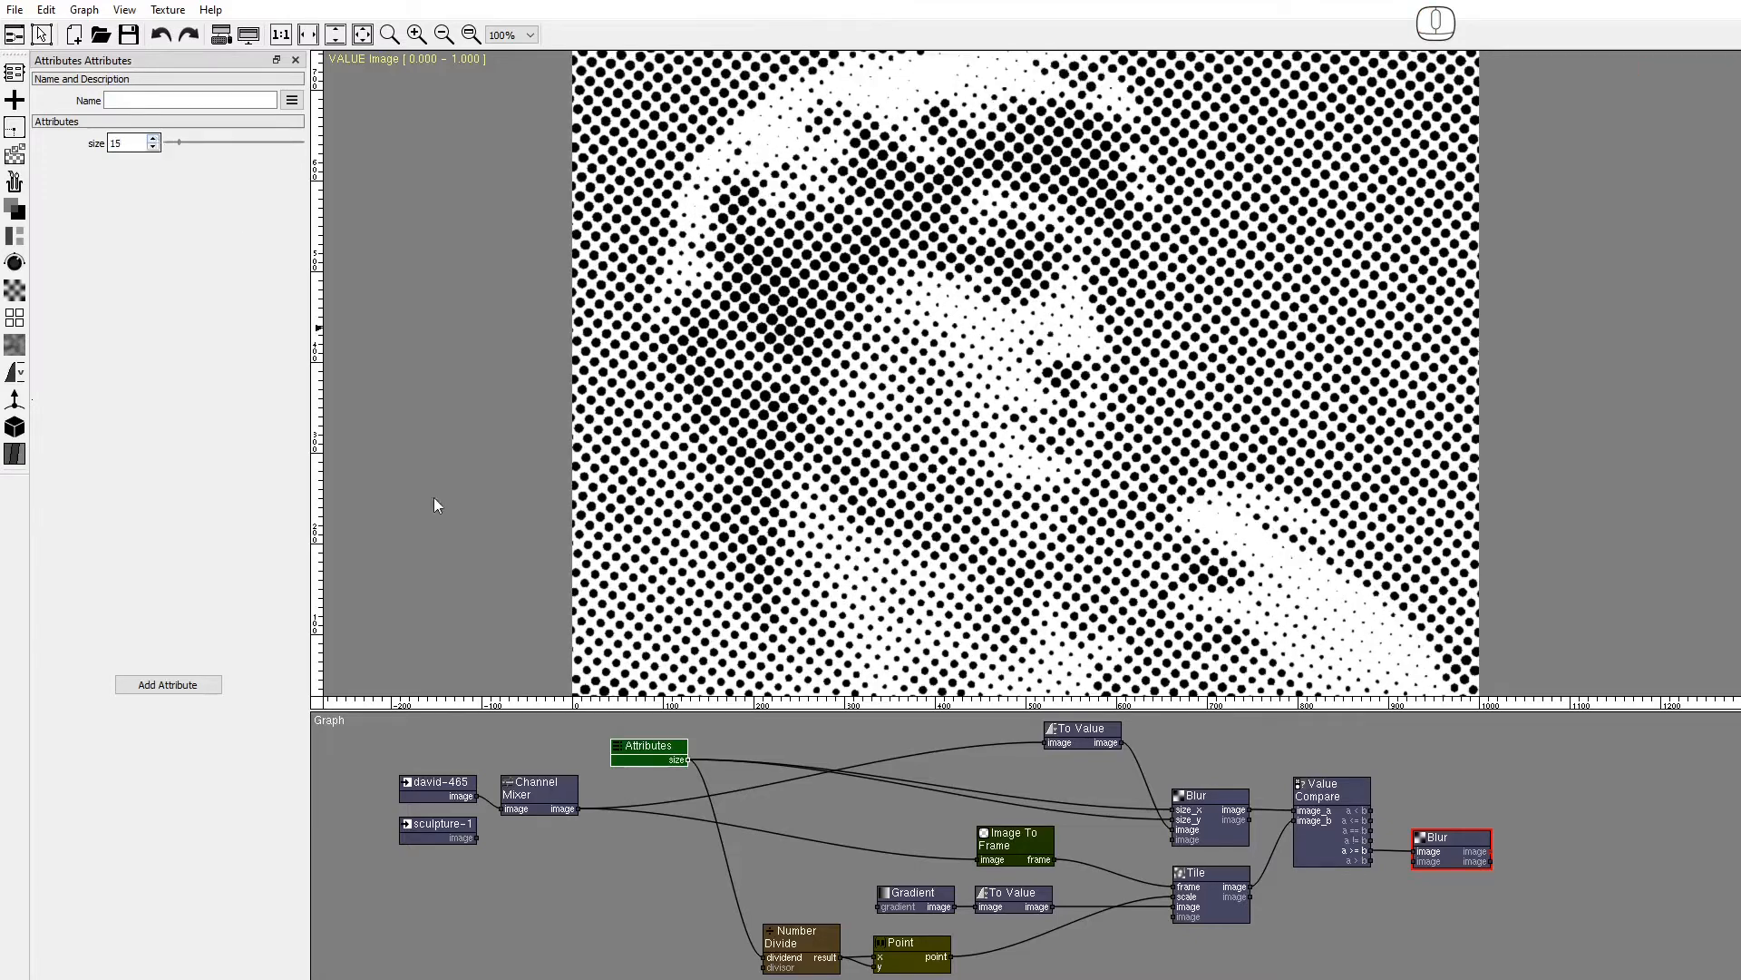
Add a Number attribute named angle with default 0 and minimum 0 to the Attributes node.
click(163, 686)
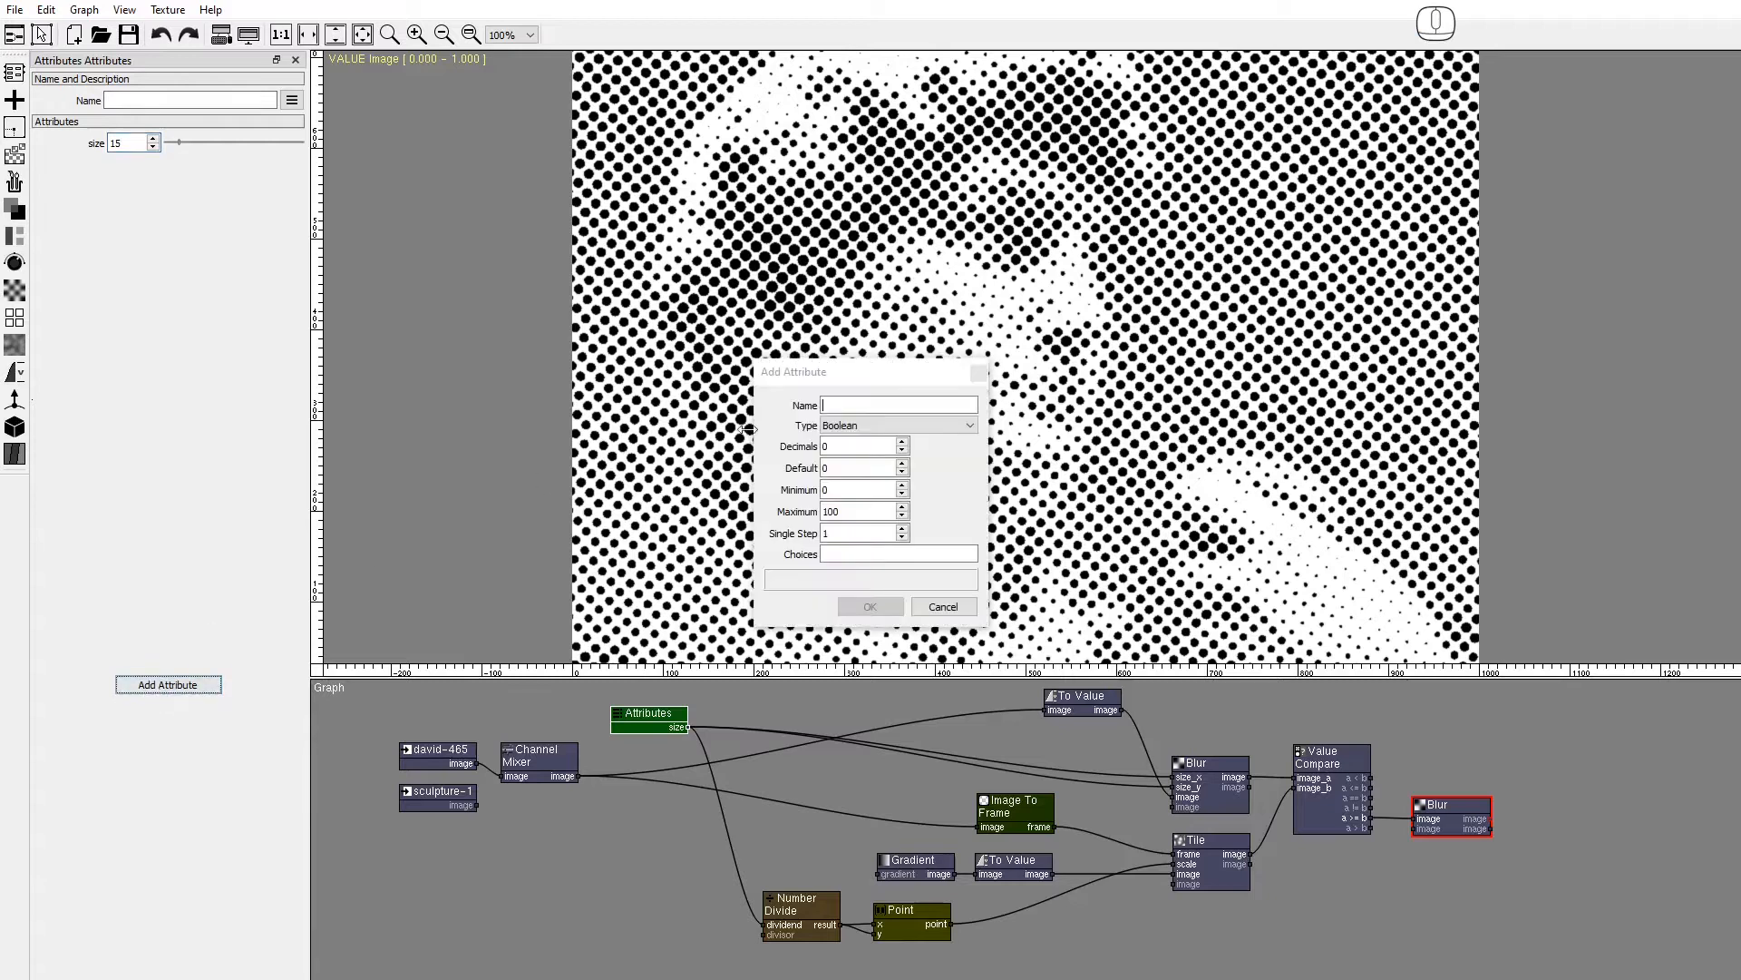
click(872, 406)
text(angle)
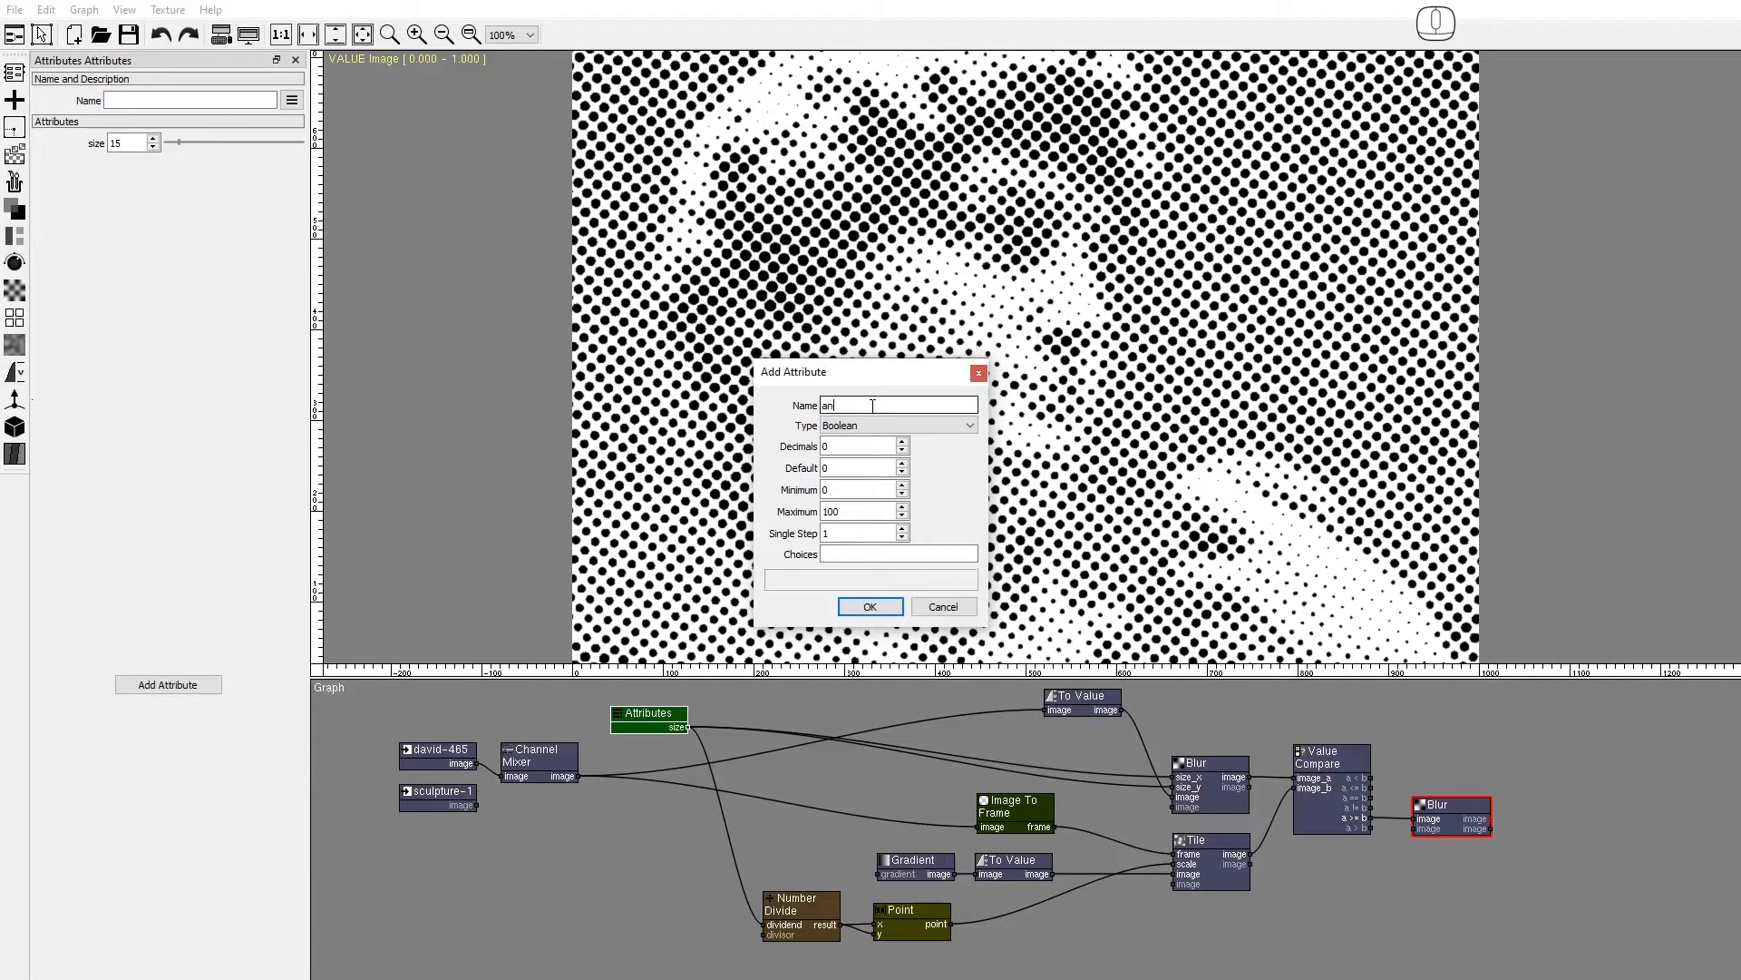
click(862, 424)
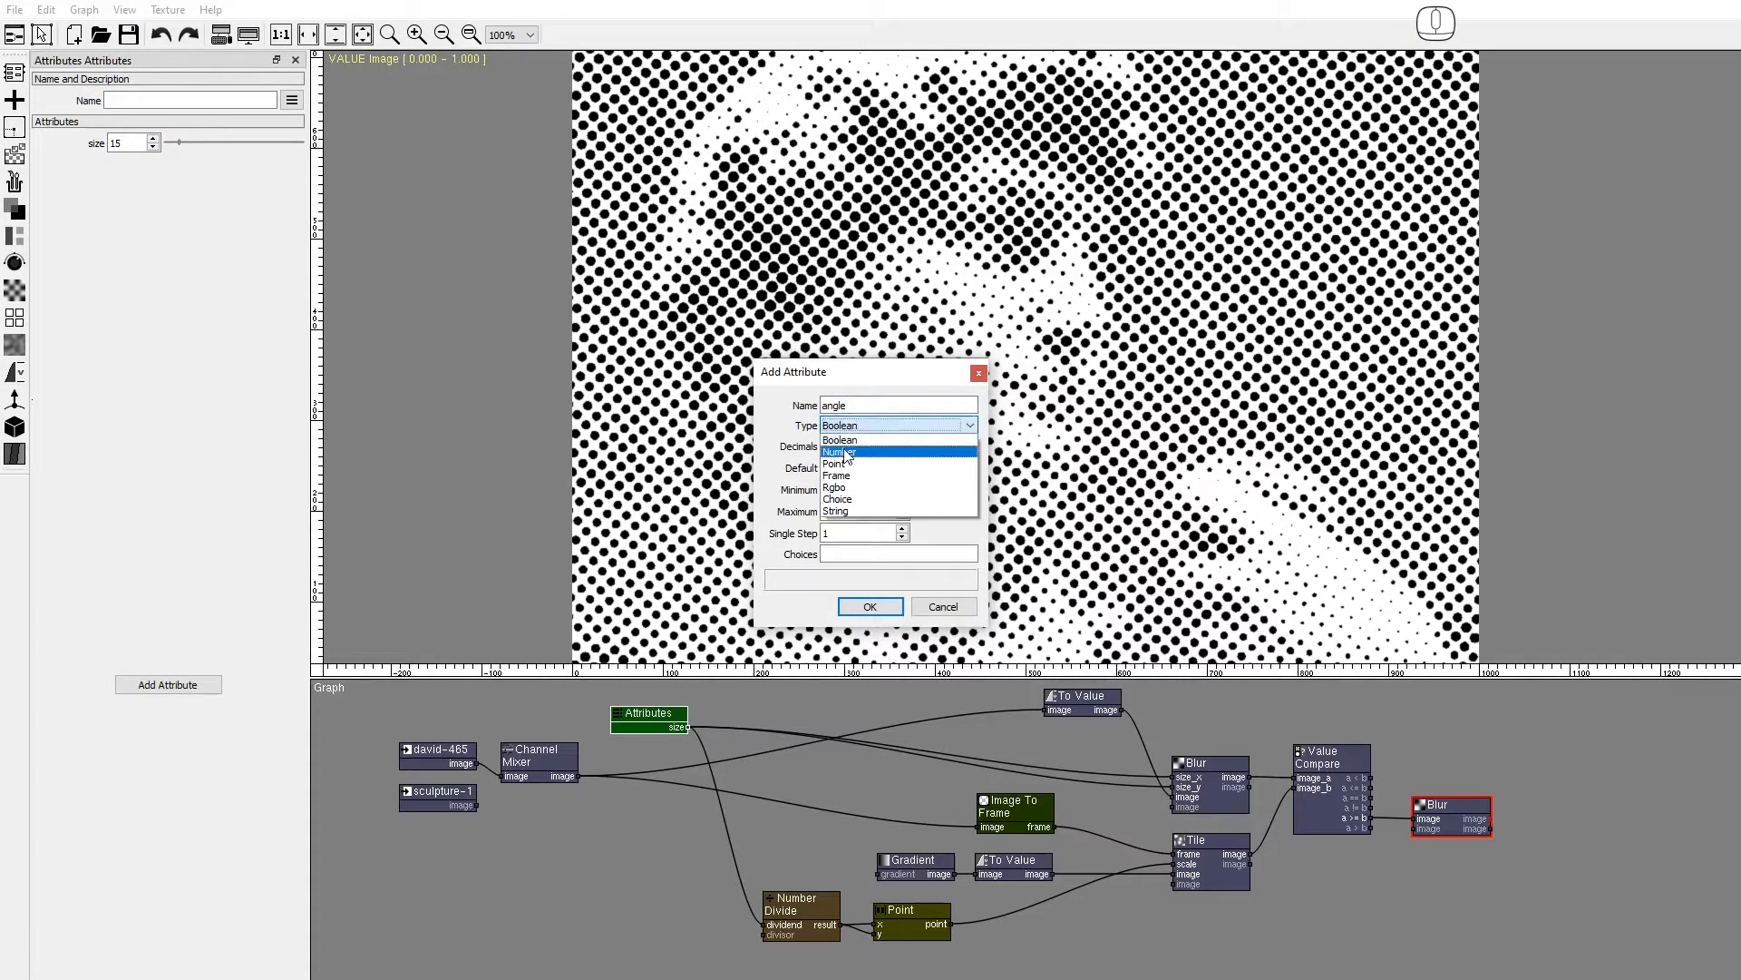
click(849, 446)
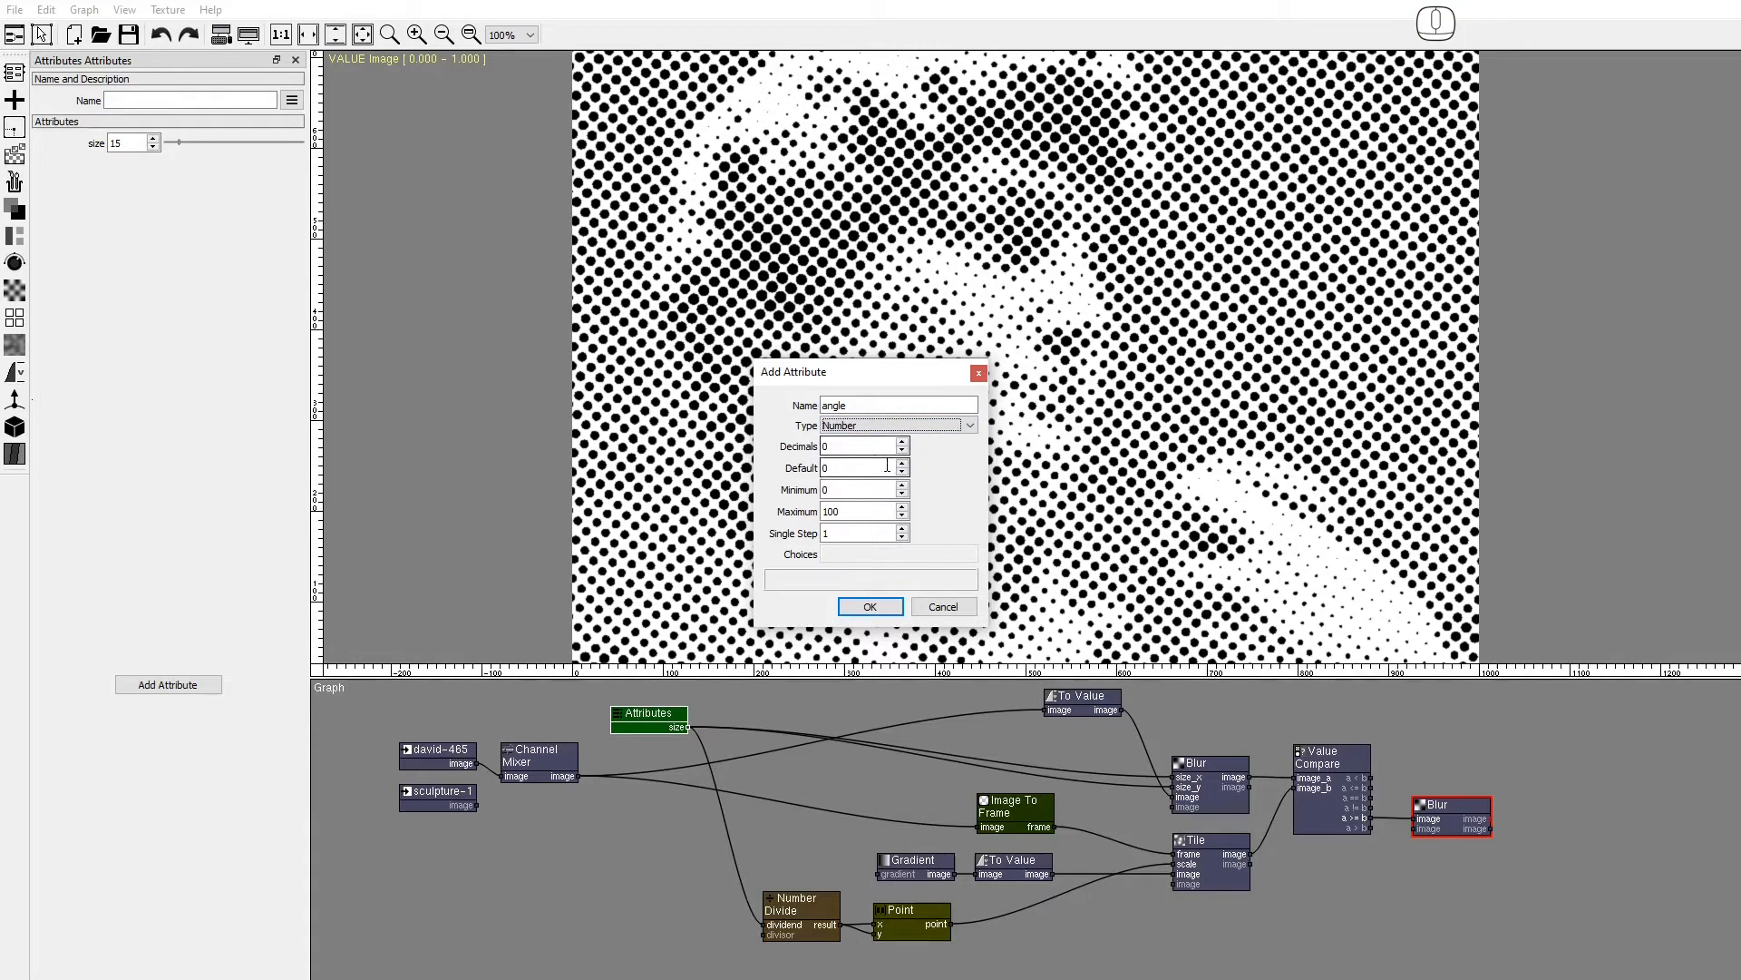
drag(866, 511, 746, 492)
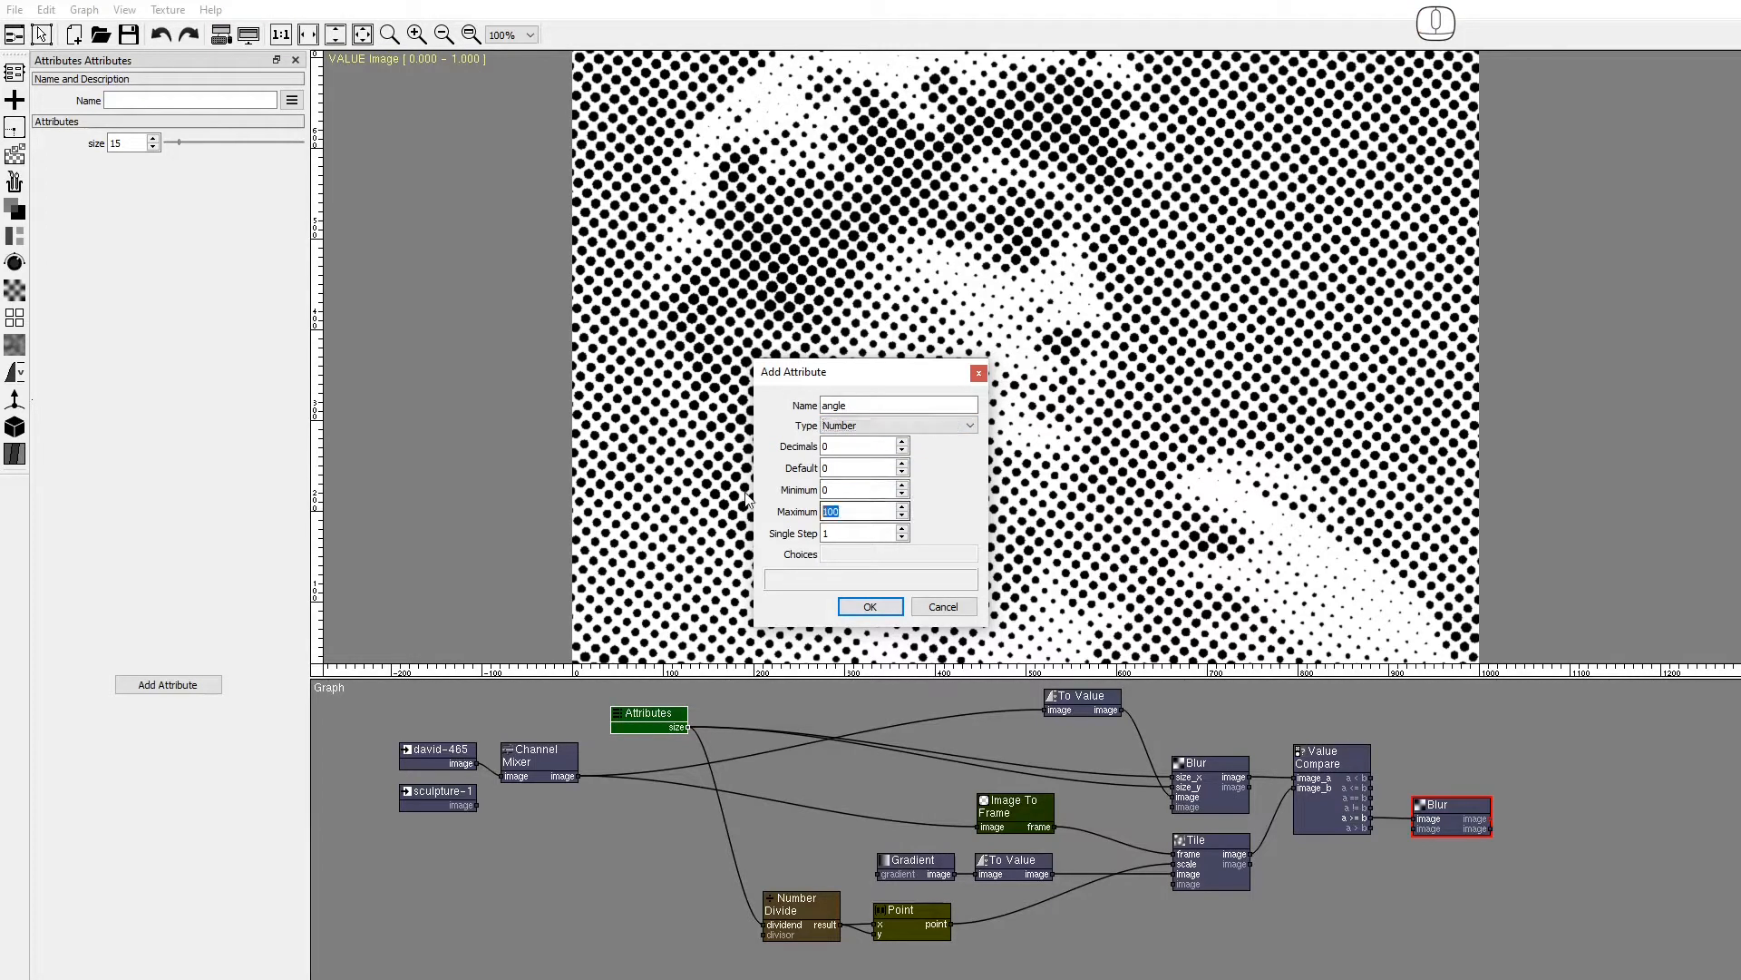
click(869, 605)
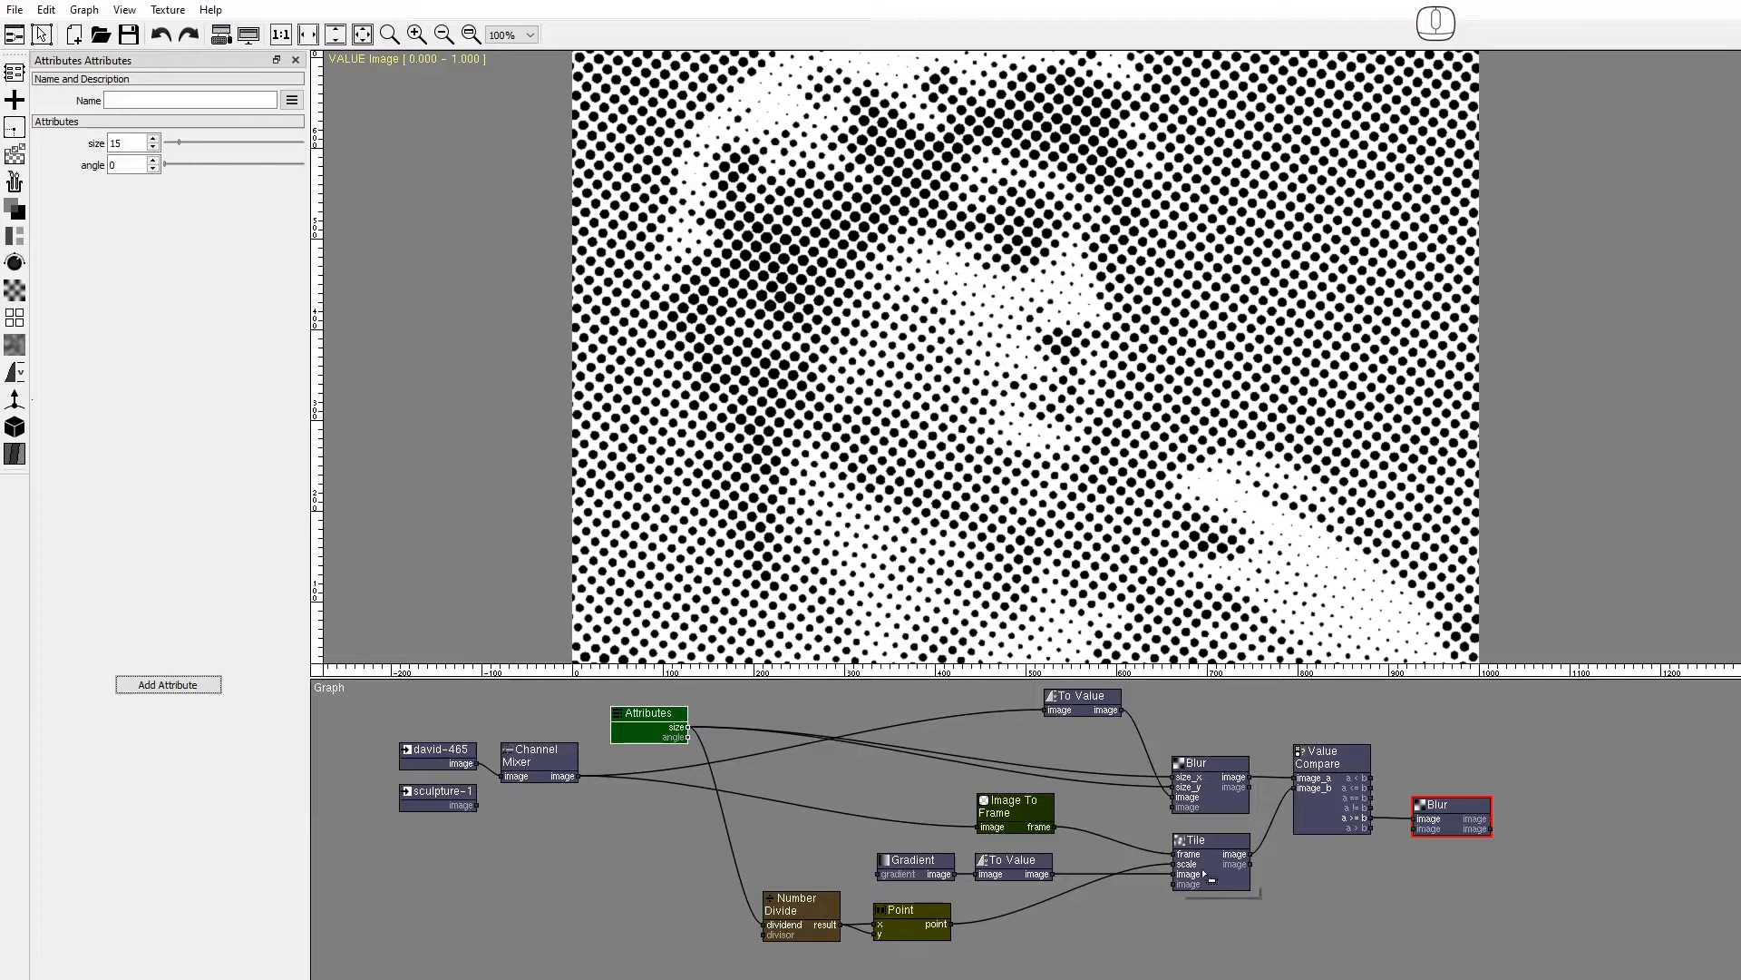
Expose rotate on the Tile node, connect the angle attribute to it, and move Image To Frame closer to Tile.
right_click(1222, 860)
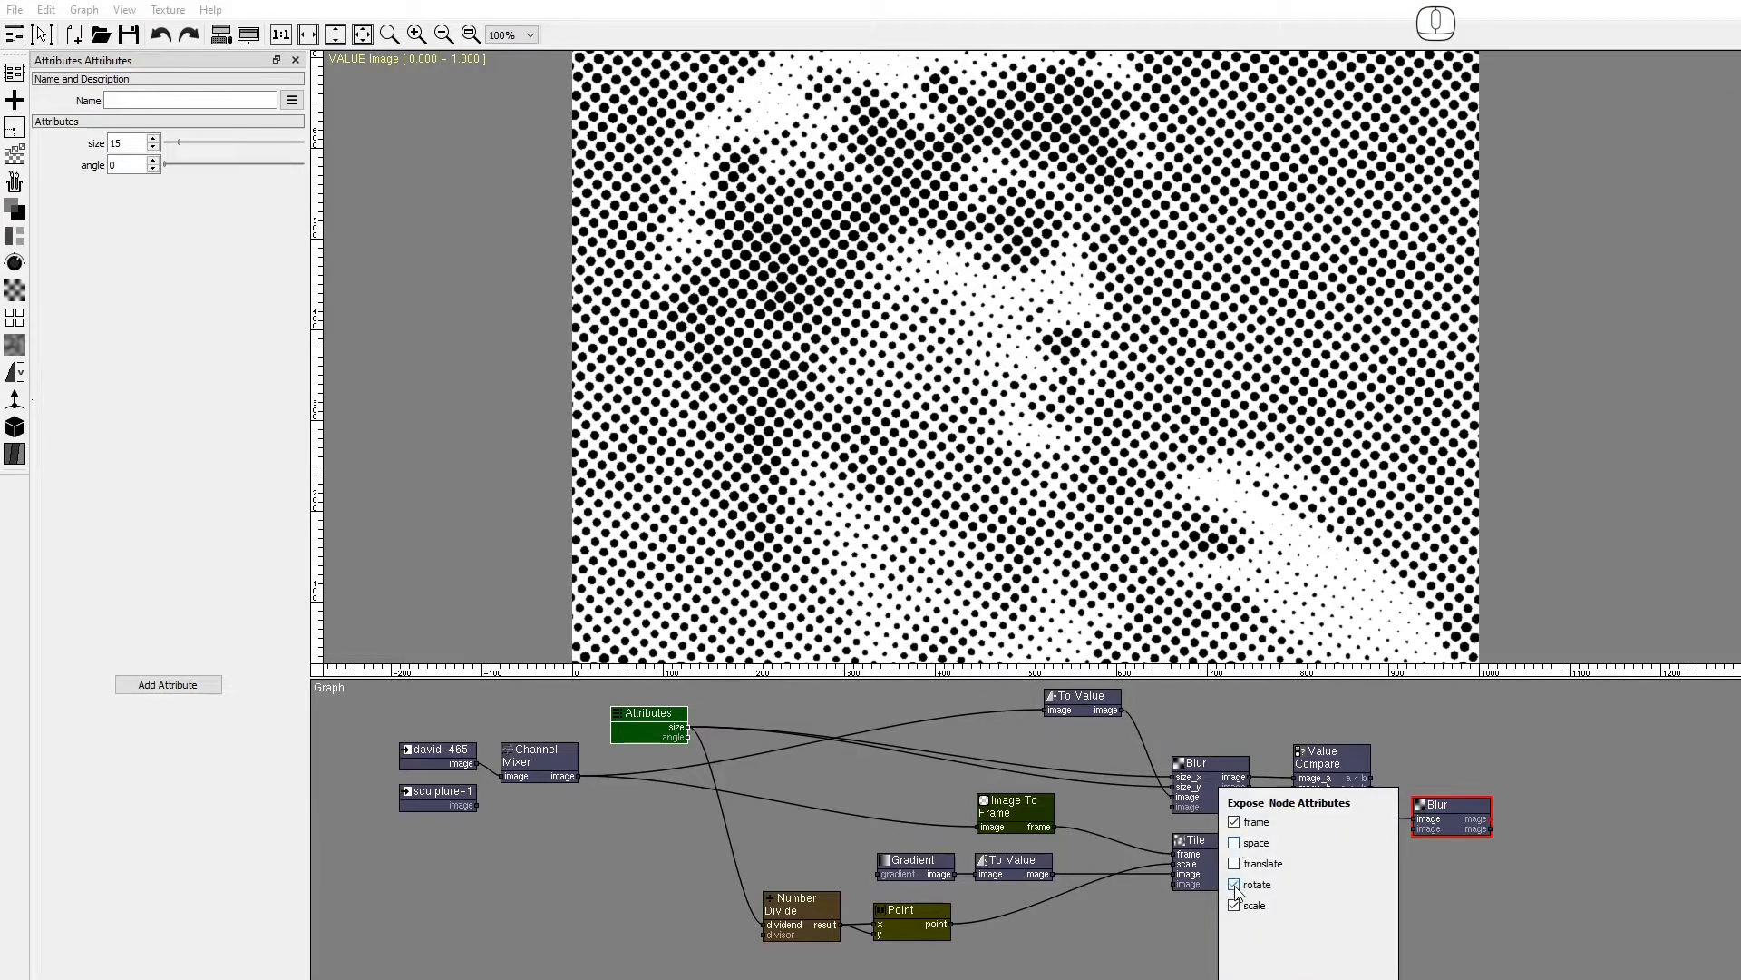
click(1235, 886)
drag(687, 736, 1173, 863)
drag(1021, 806, 1101, 812)
Set the angle attribute to 30 and the size attribute to 12.
drag(164, 164, 211, 163)
click(152, 147)
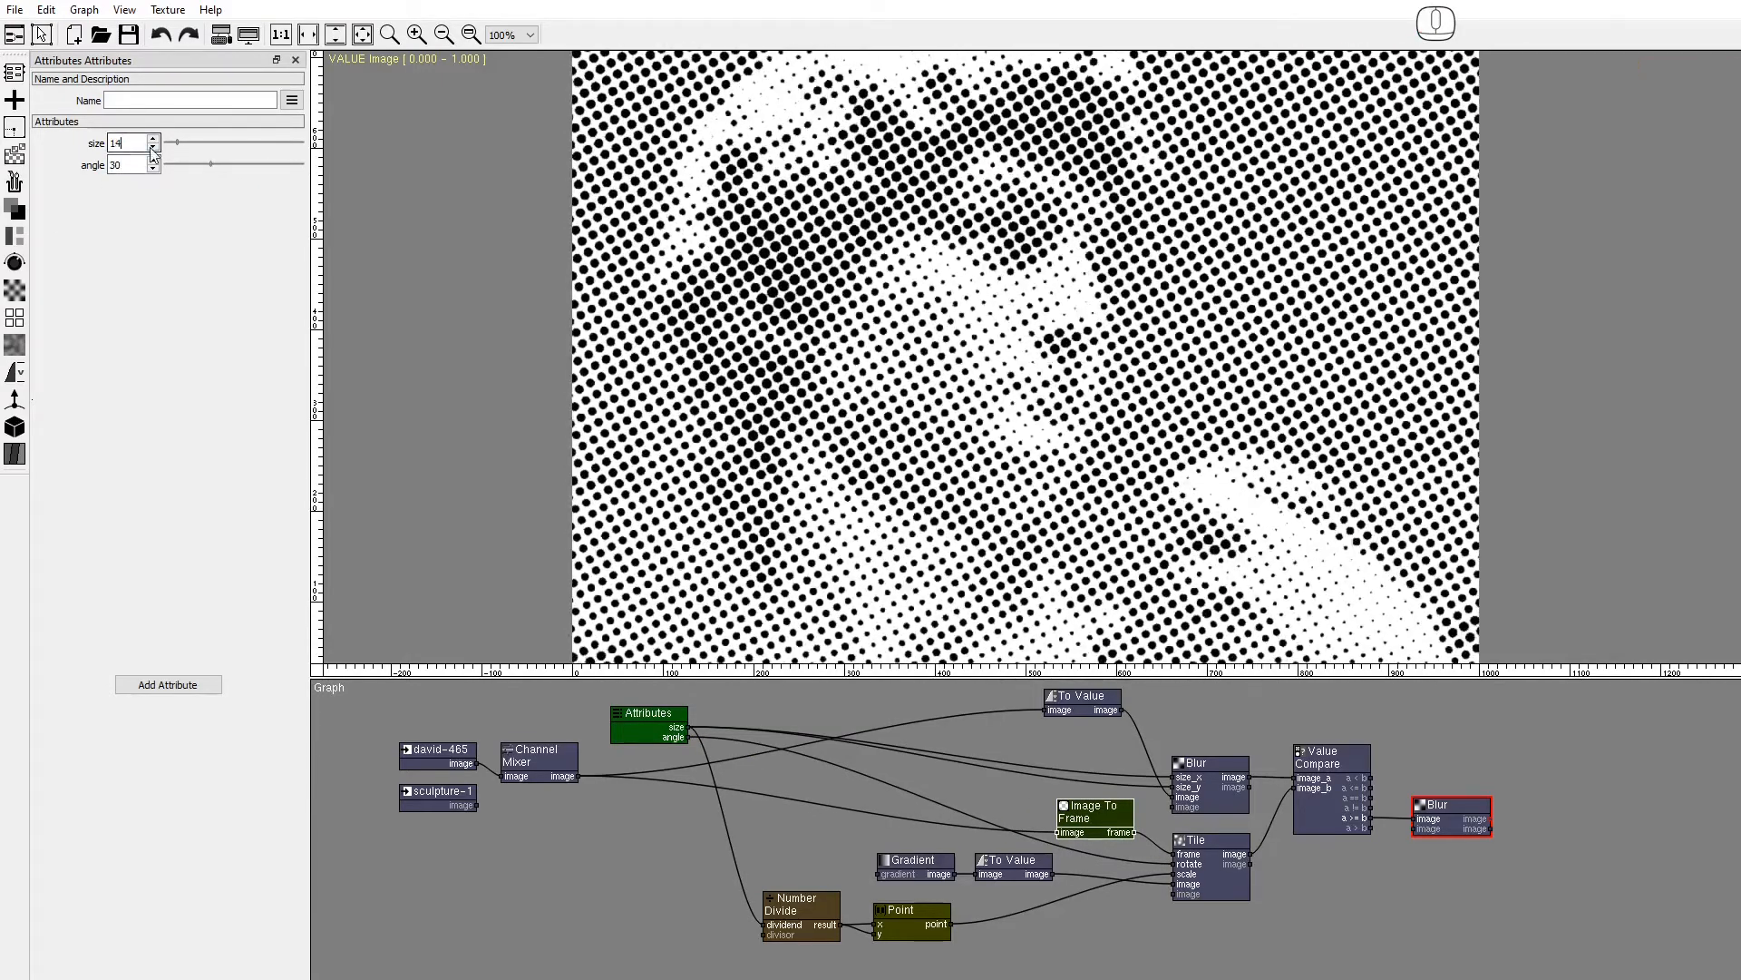
click(153, 146)
click(152, 147)
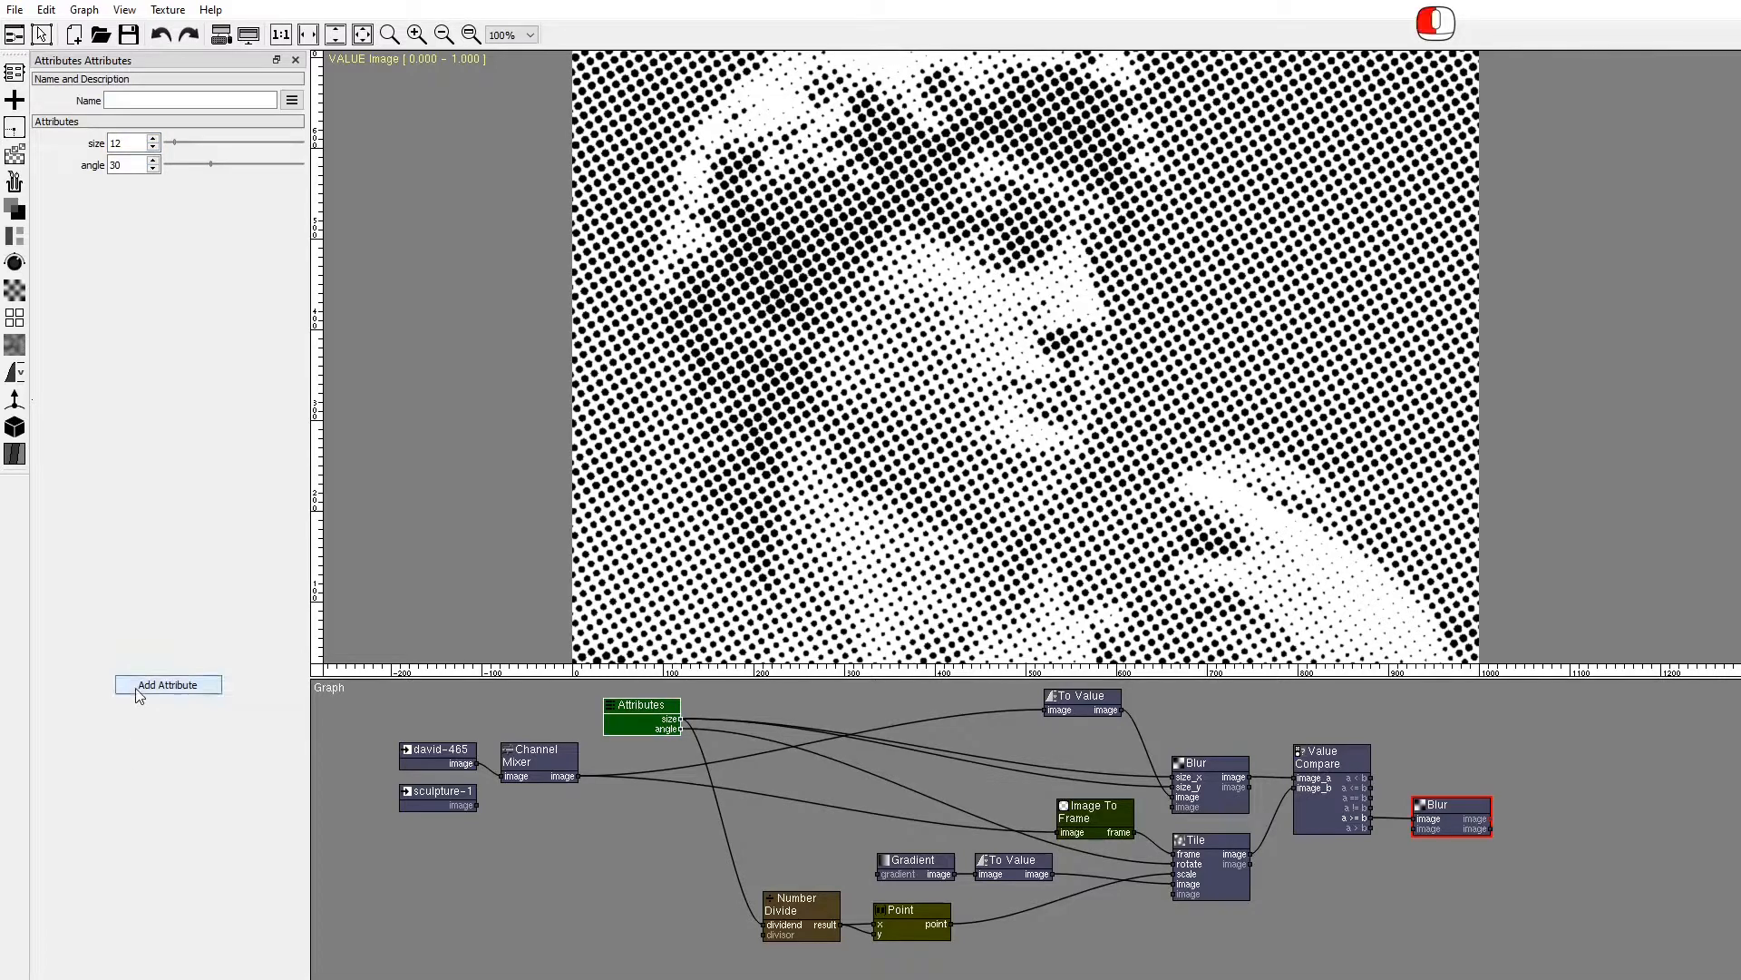
Add a Number attribute named brightness with 3 decimals, default 0, minimum 0, maximum 1 and single step 0.001.
click(168, 685)
click(945, 404)
text(b)
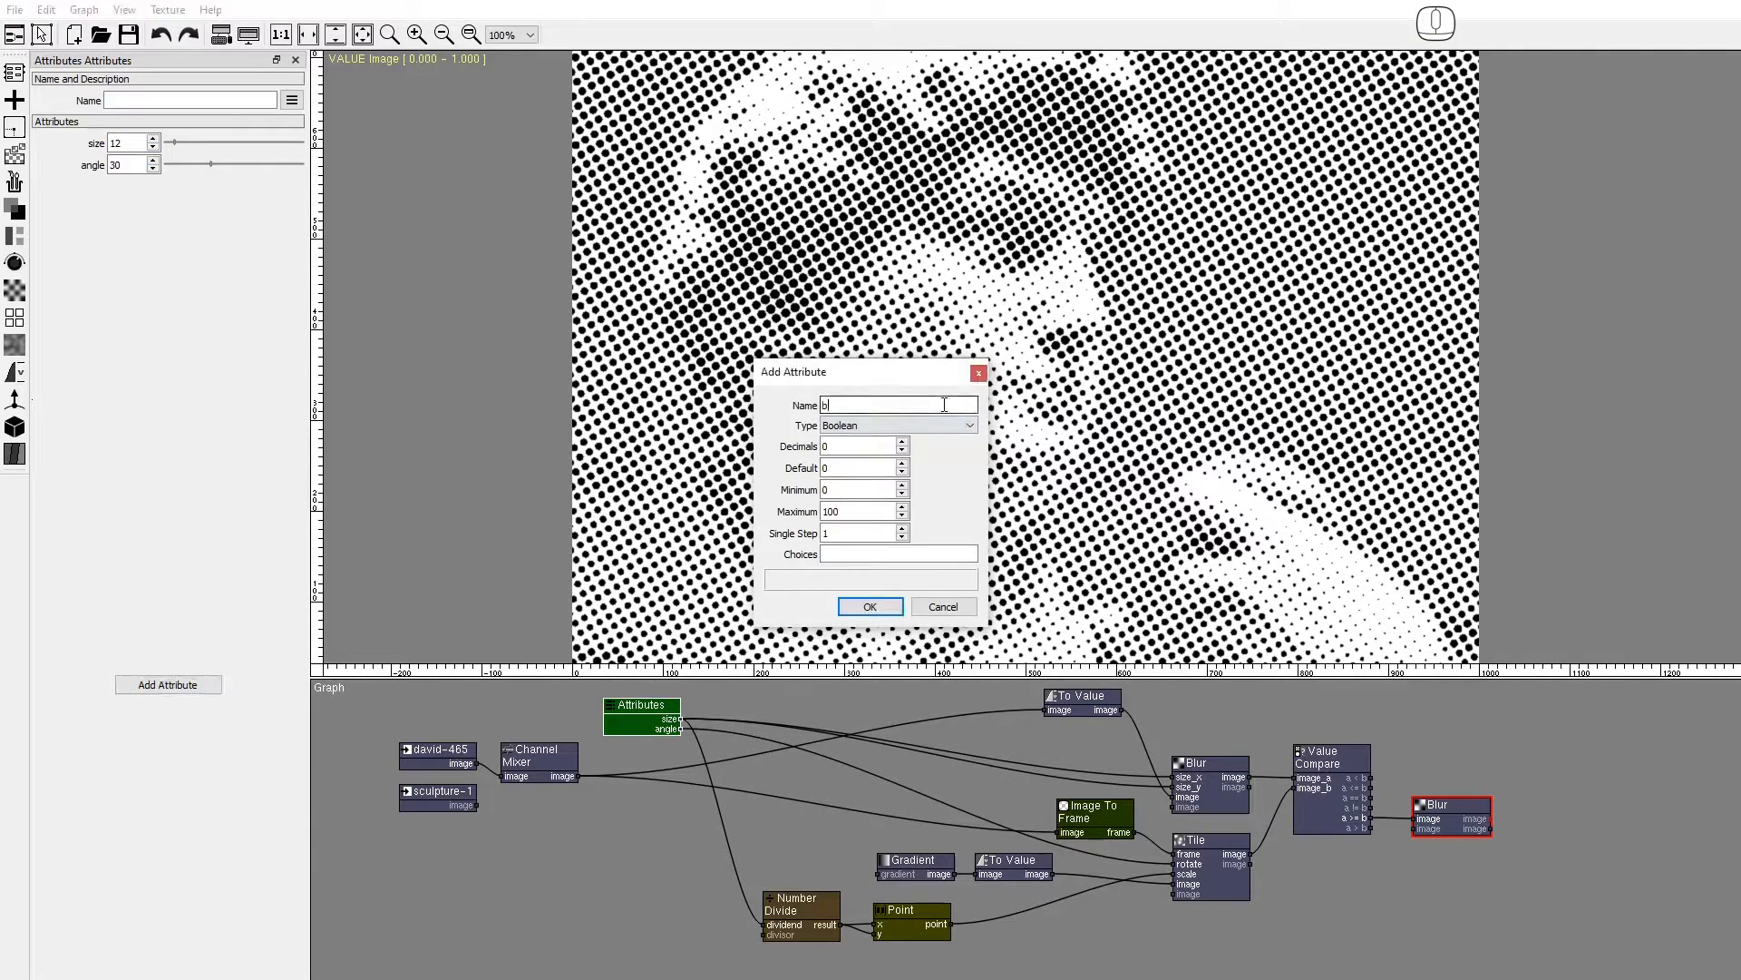
text(rightness)
click(934, 425)
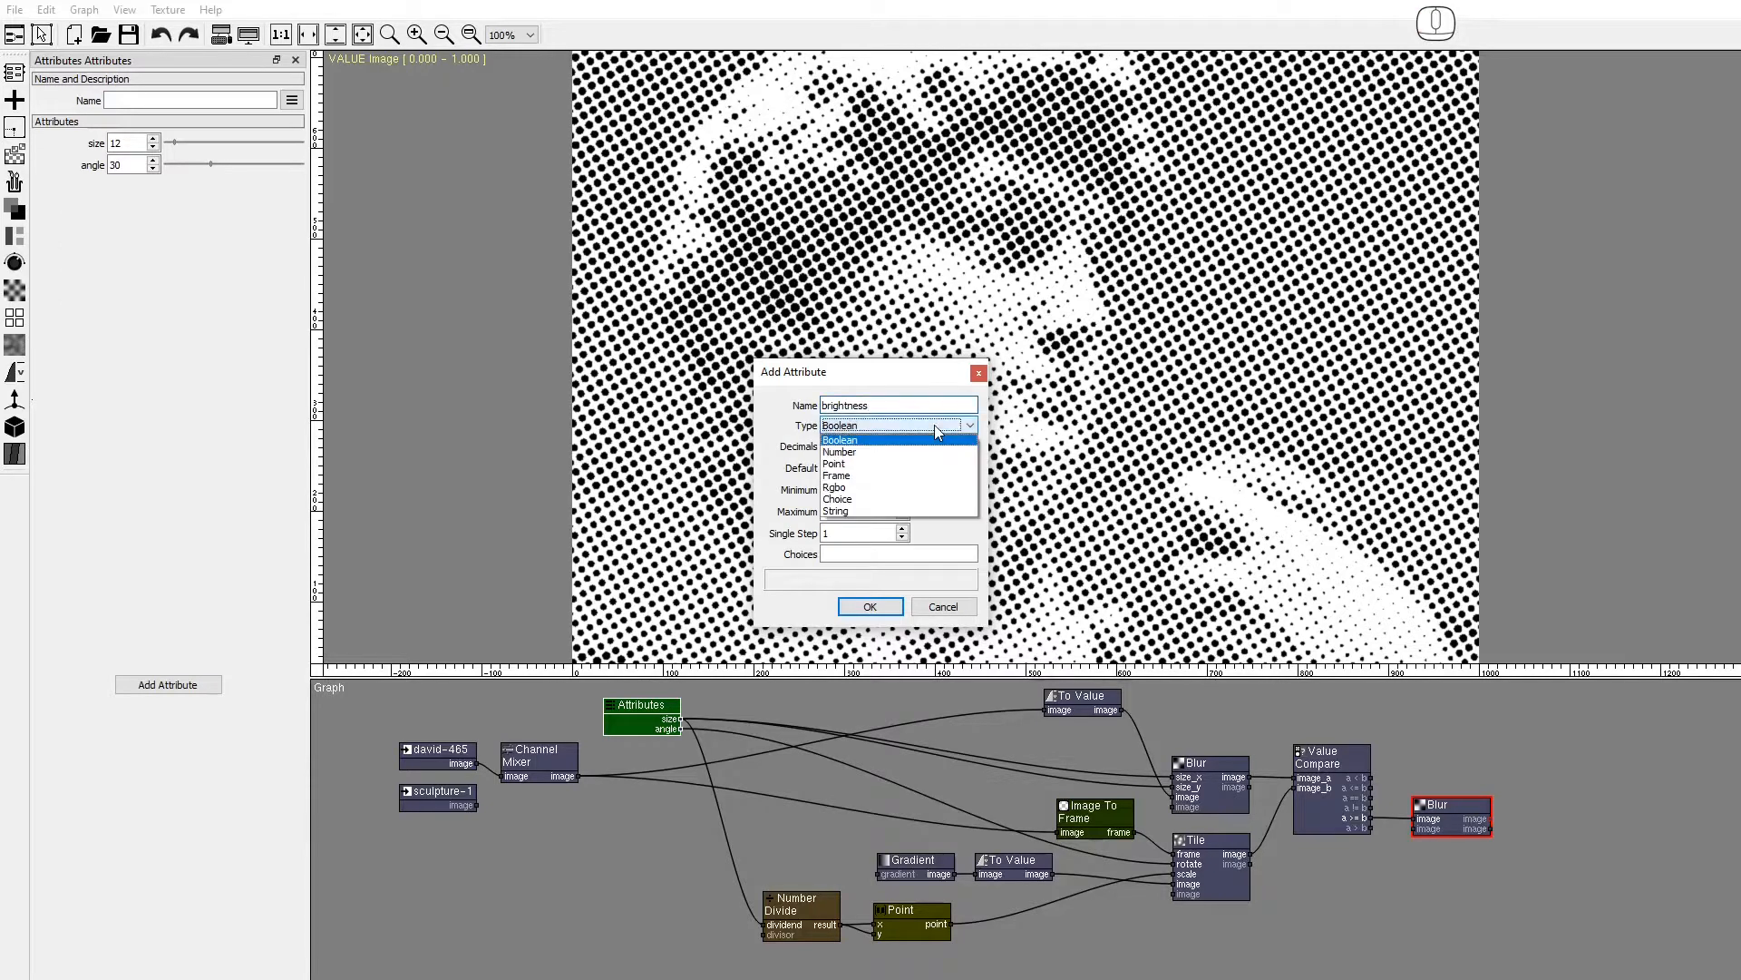
click(866, 439)
click(903, 443)
drag(874, 511, 813, 517)
text(1)
click(845, 533)
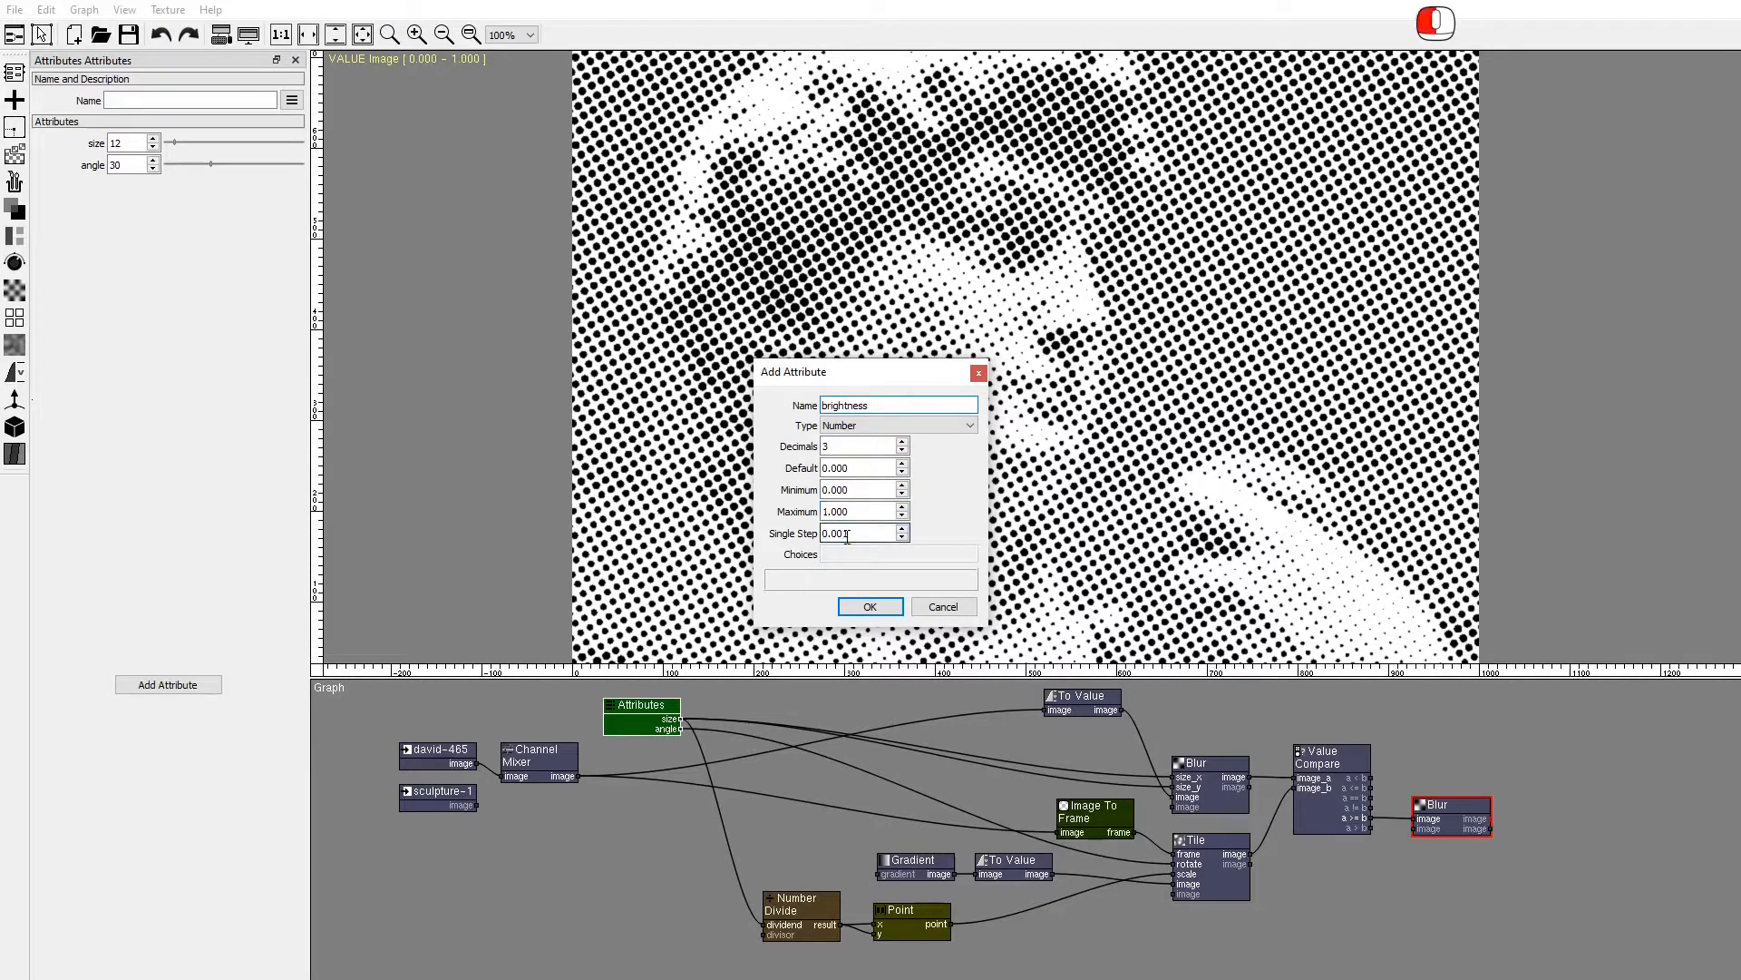
click(863, 605)
Expose low on the To Value node fed by Channel Mixer, connect the brightness attribute to it and raise brightness to about 0.307.
drag(1071, 721, 1075, 712)
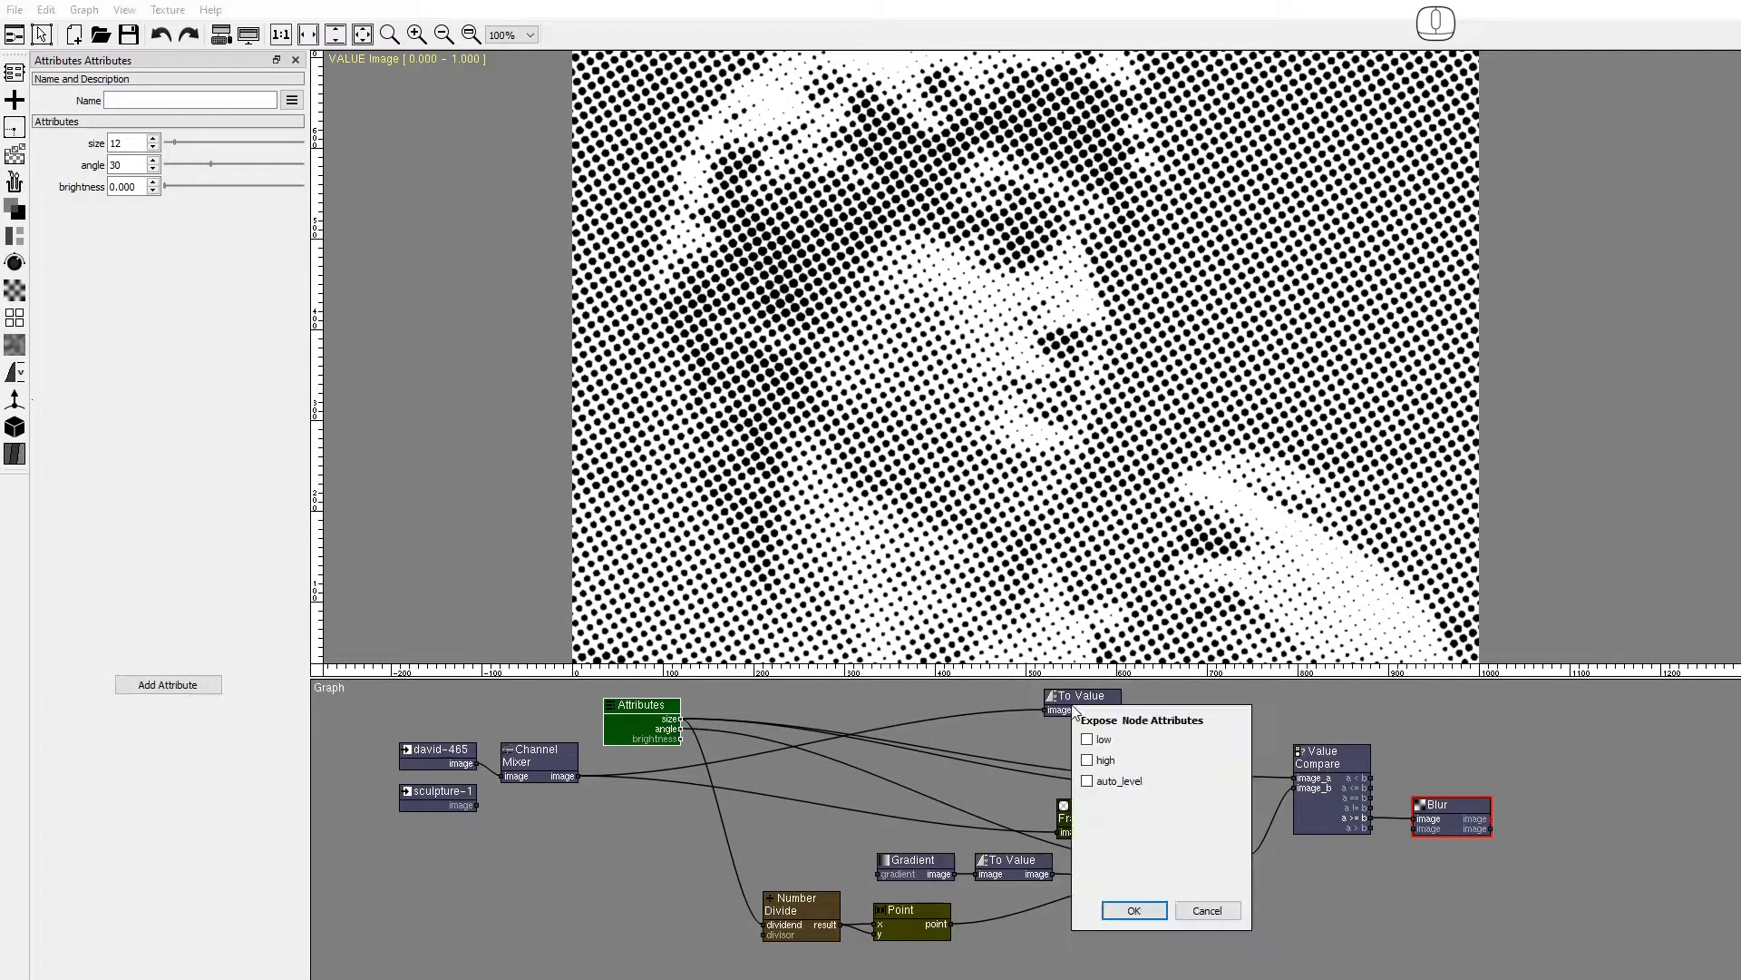
click(1088, 741)
click(1132, 911)
drag(681, 740, 1045, 710)
mouse_move(180, 188)
mouse_down()
mouse_move(292, 198)
mouse_move(207, 189)
mouse_up()
Test the sculpture photo through Channel Mixer with size 19, angle 19 and brightness 0.176, and reconnect the david photo.
alt+drag(1288, 941, 1364, 950)
drag(551, 814, 577, 786)
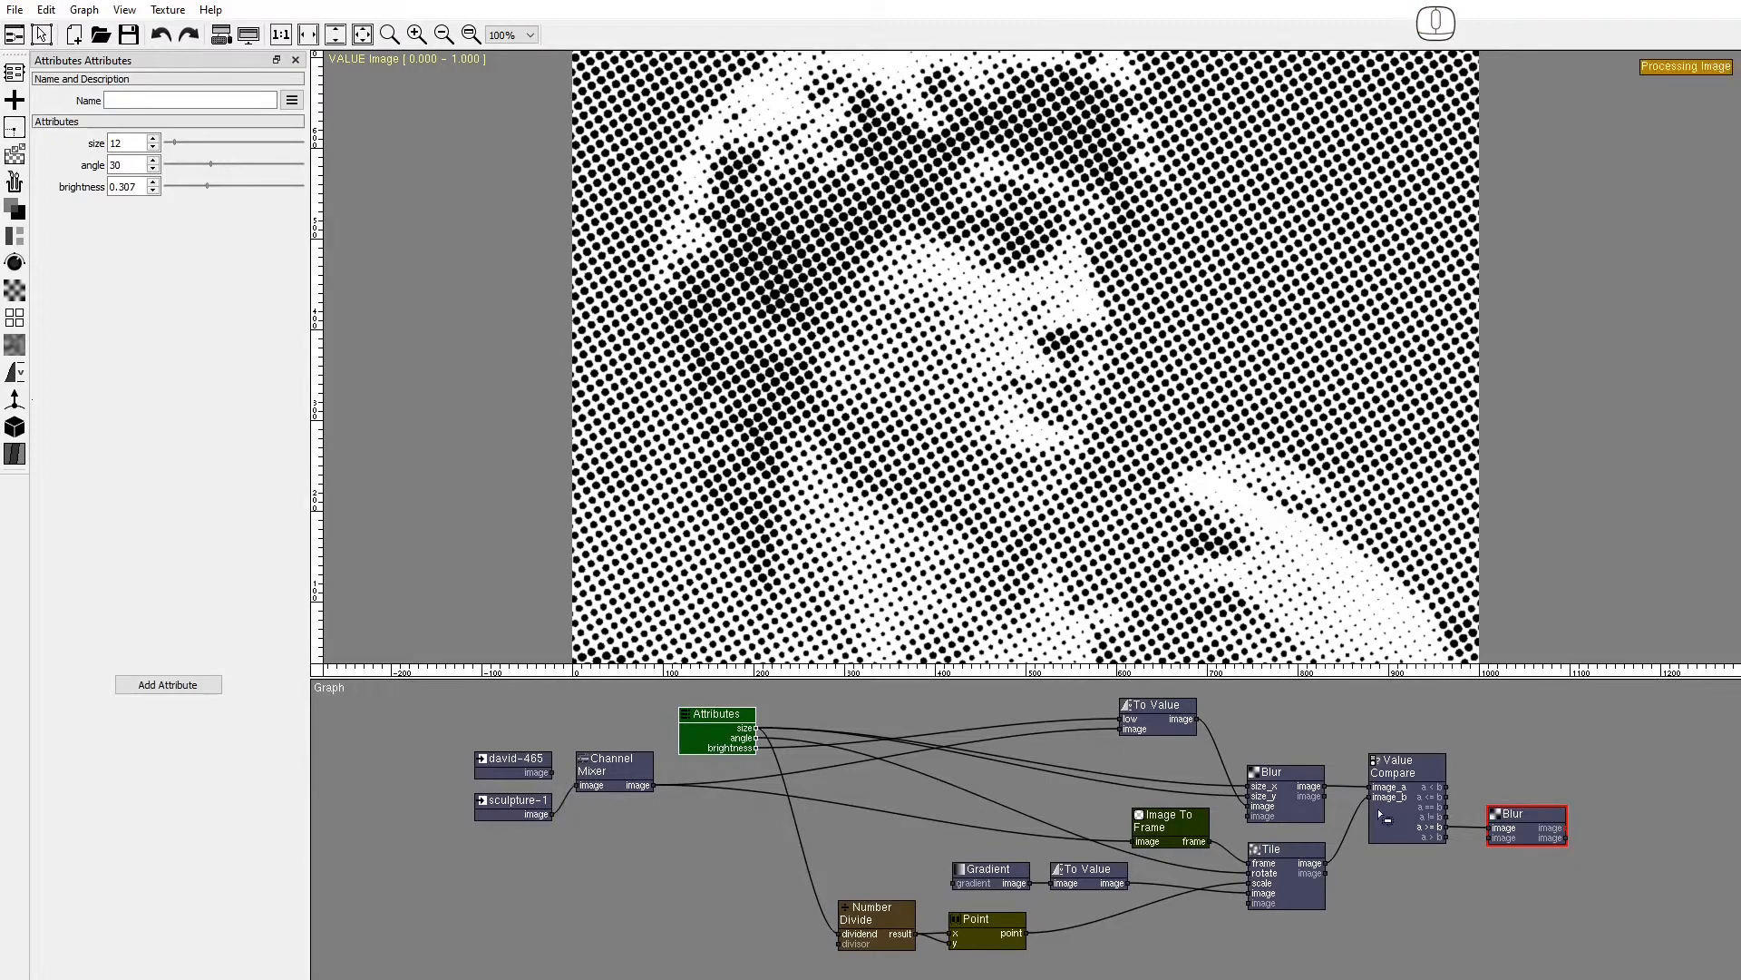
mouse_move(174, 143)
mouse_down()
mouse_move(203, 187)
mouse_move(188, 185)
mouse_up()
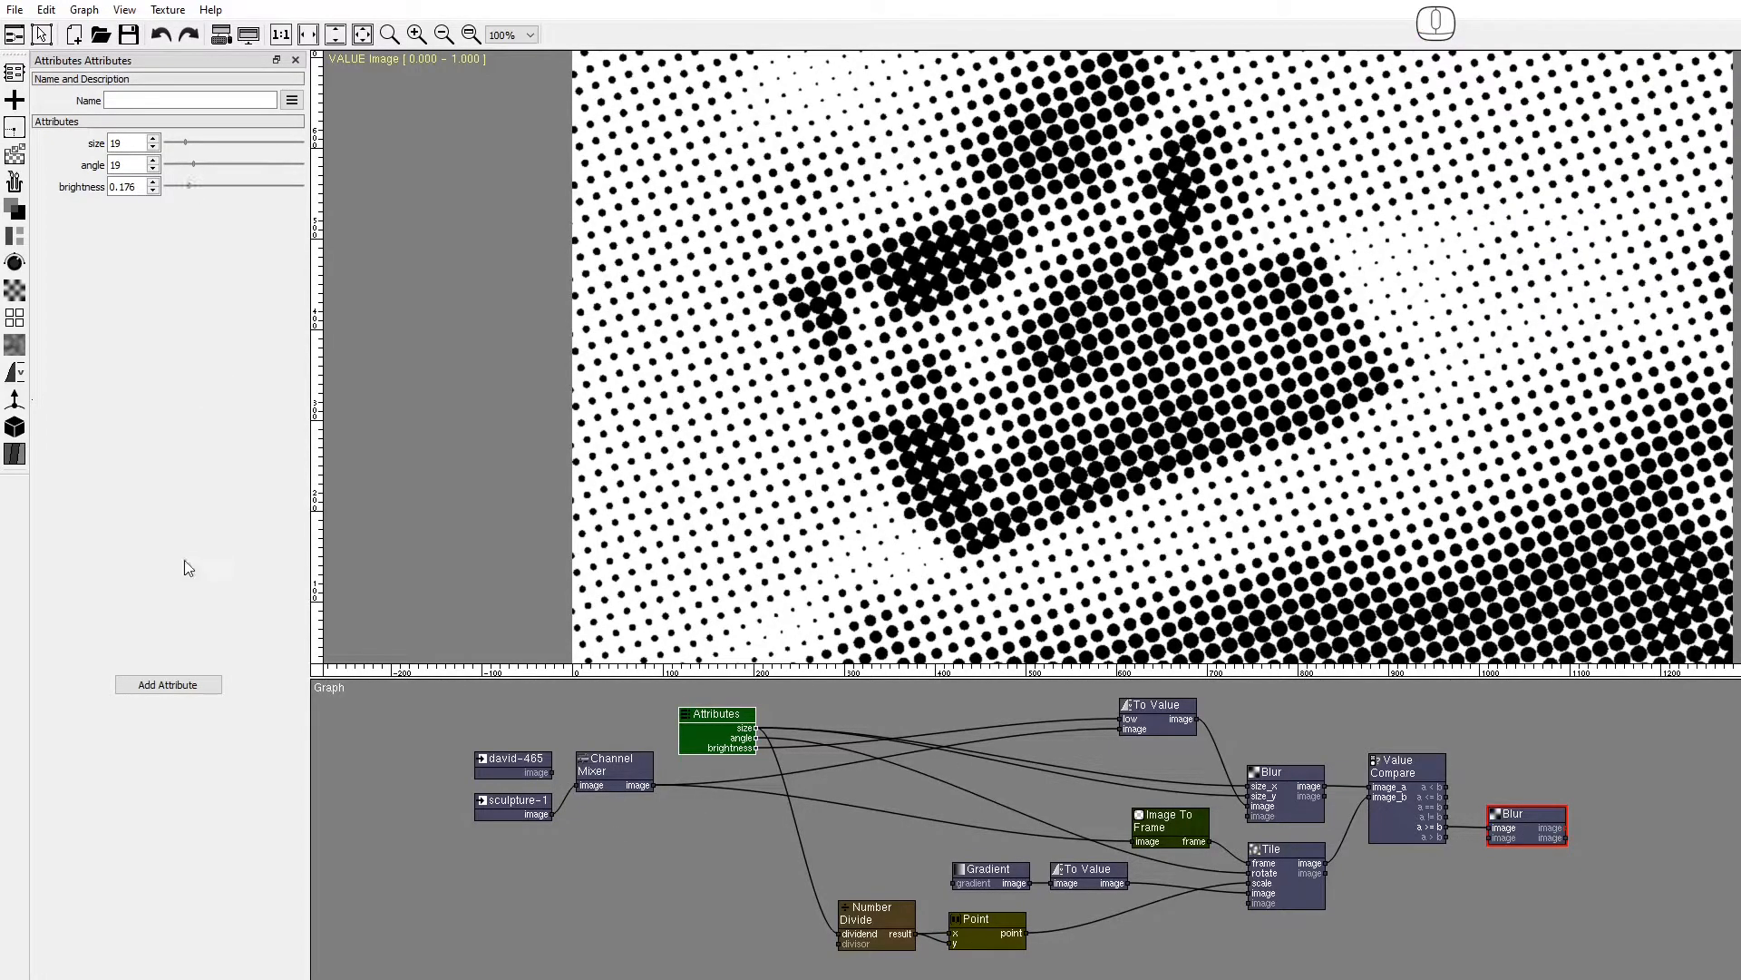
drag(553, 772, 577, 785)
Move the photo nodes and Channel Mixer aside and insert an Image IO node between Channel Mixer and the To Value and Image To Frame nodes.
drag(415, 742, 614, 845)
drag(613, 785, 525, 781)
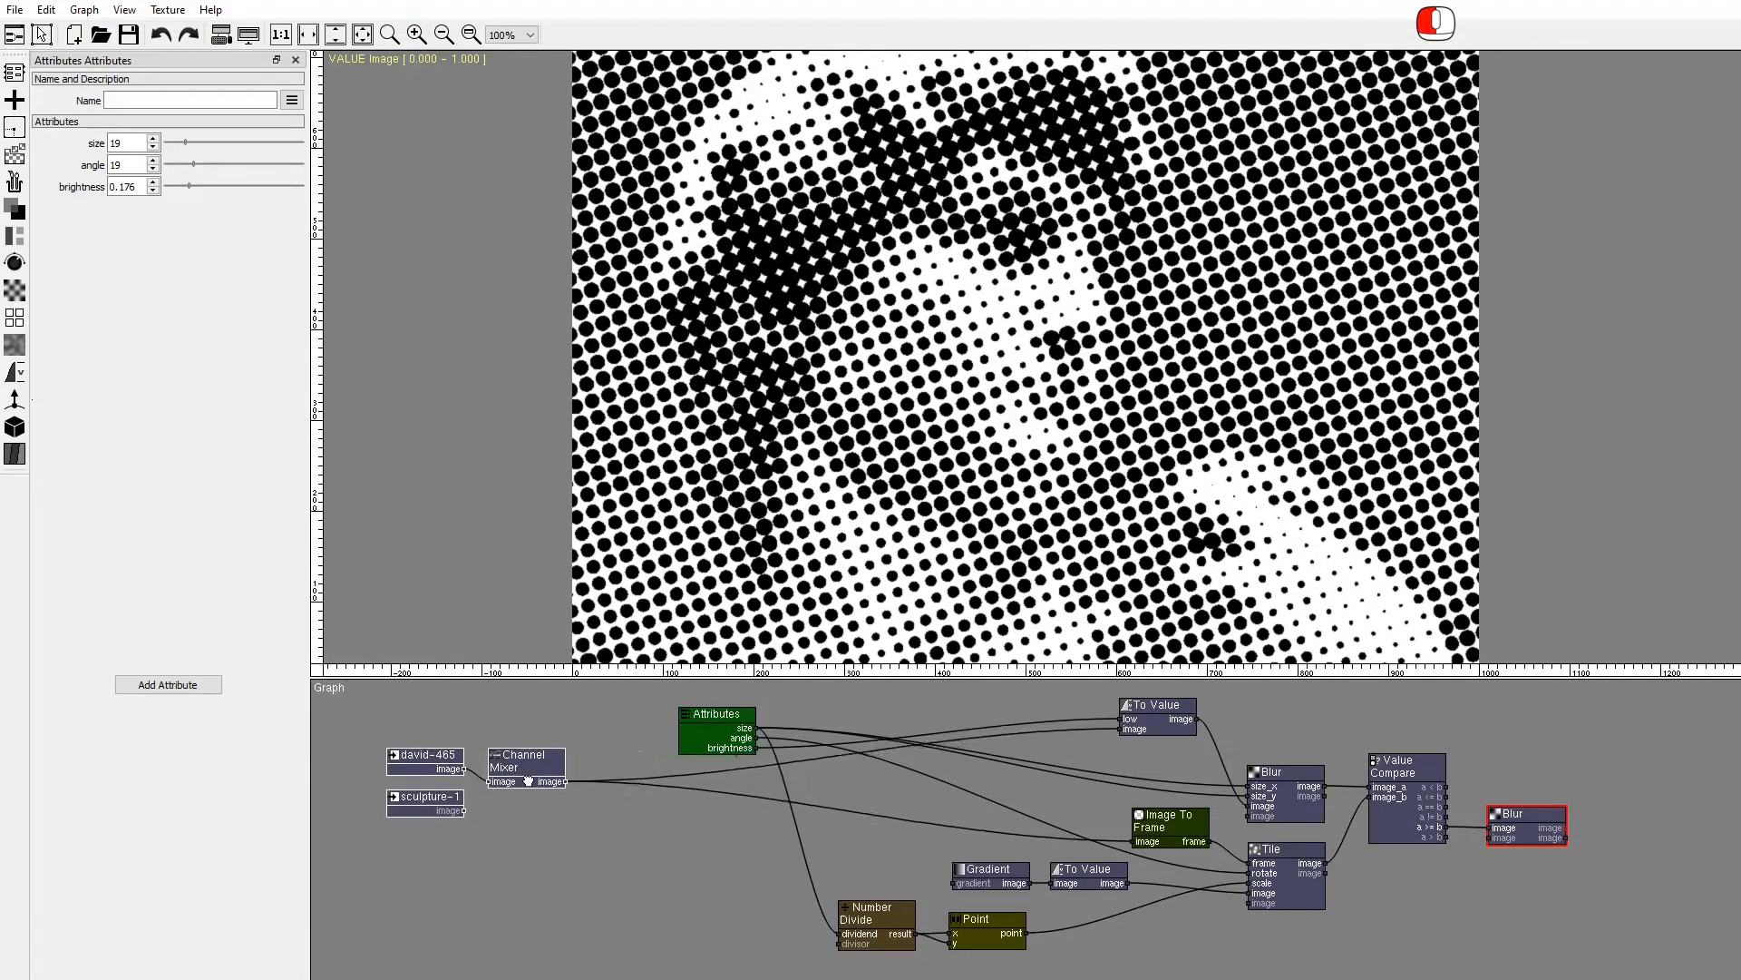
click(13, 72)
drag(73, 191, 617, 780)
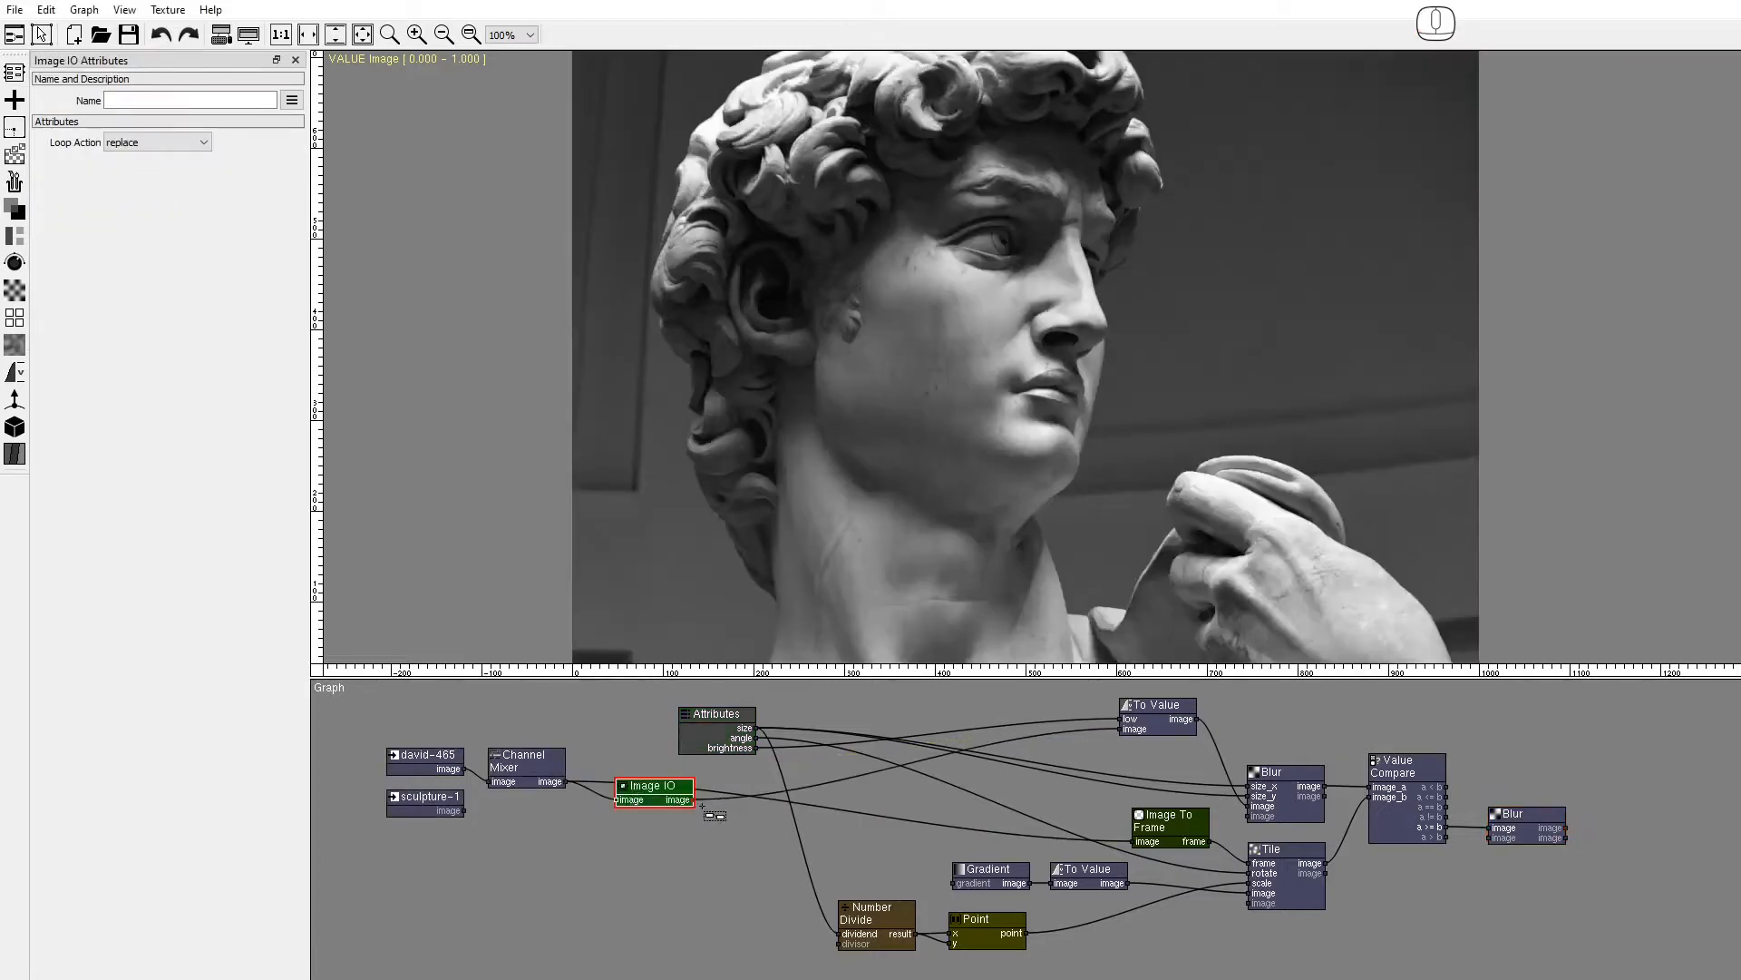
drag(699, 800, 1134, 842)
Place the Image IO node beneath the Attributes node and name it Image.
drag(676, 790, 734, 788)
click(192, 101)
text(Image)
key(Return)
Add an Image IO node after the final Blur as the graph's output and name it image.
click(13, 73)
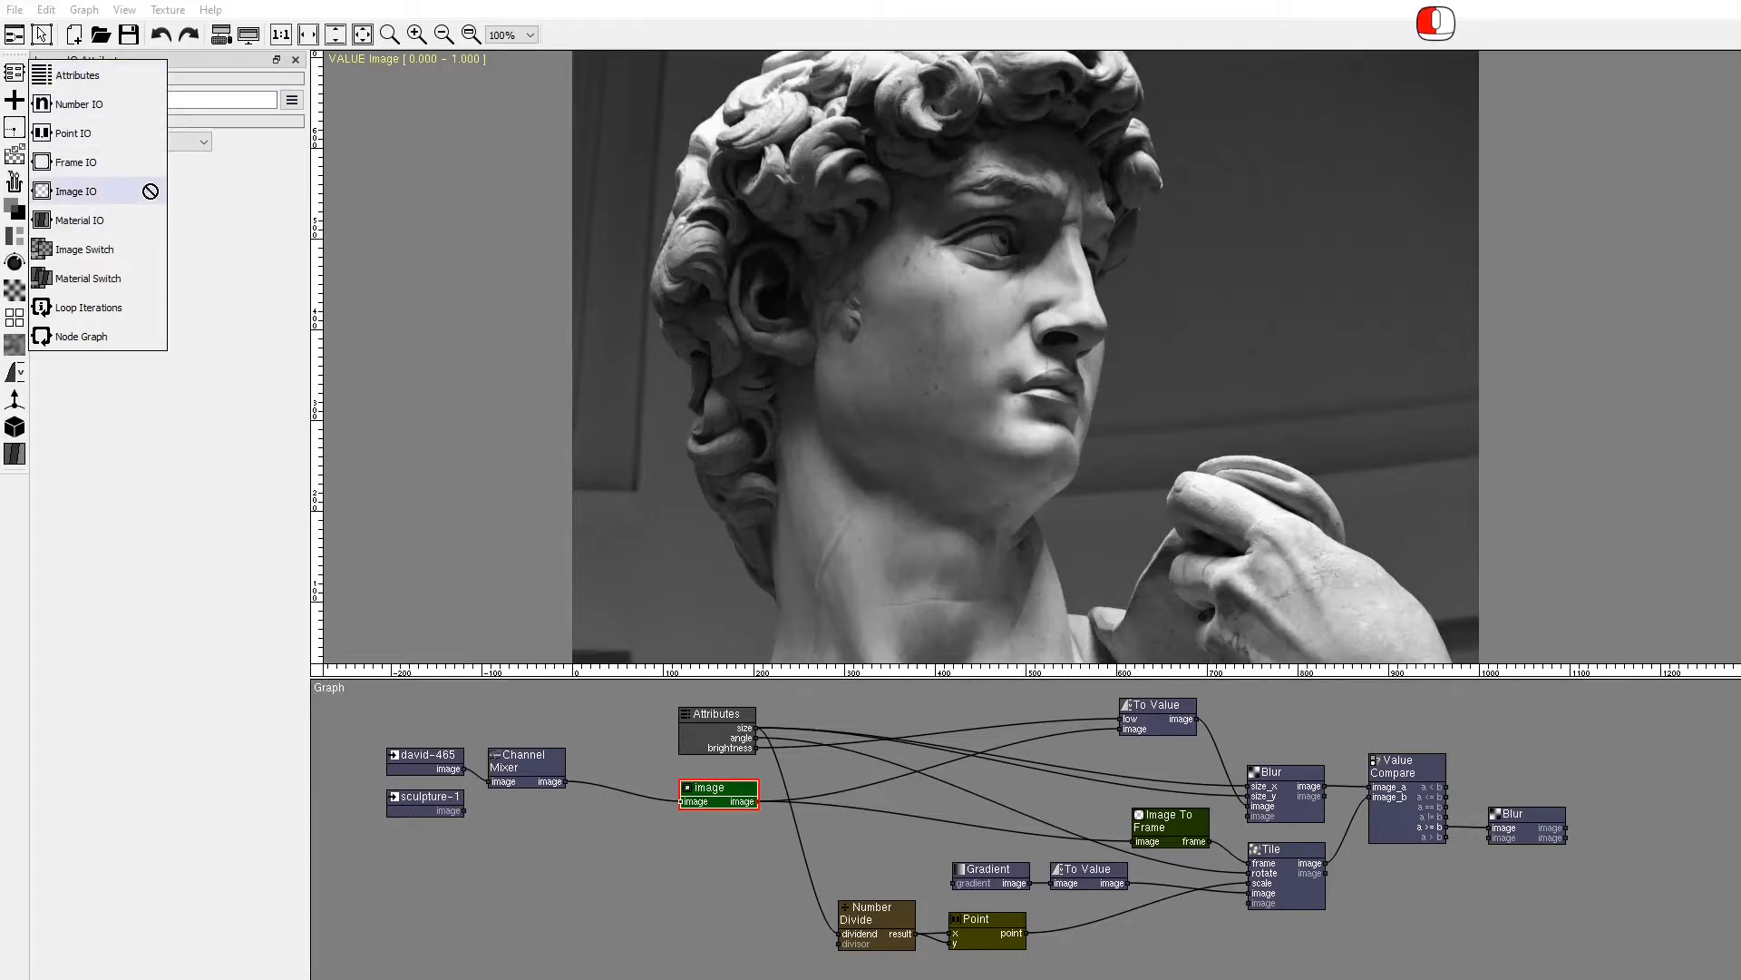
click(1622, 821)
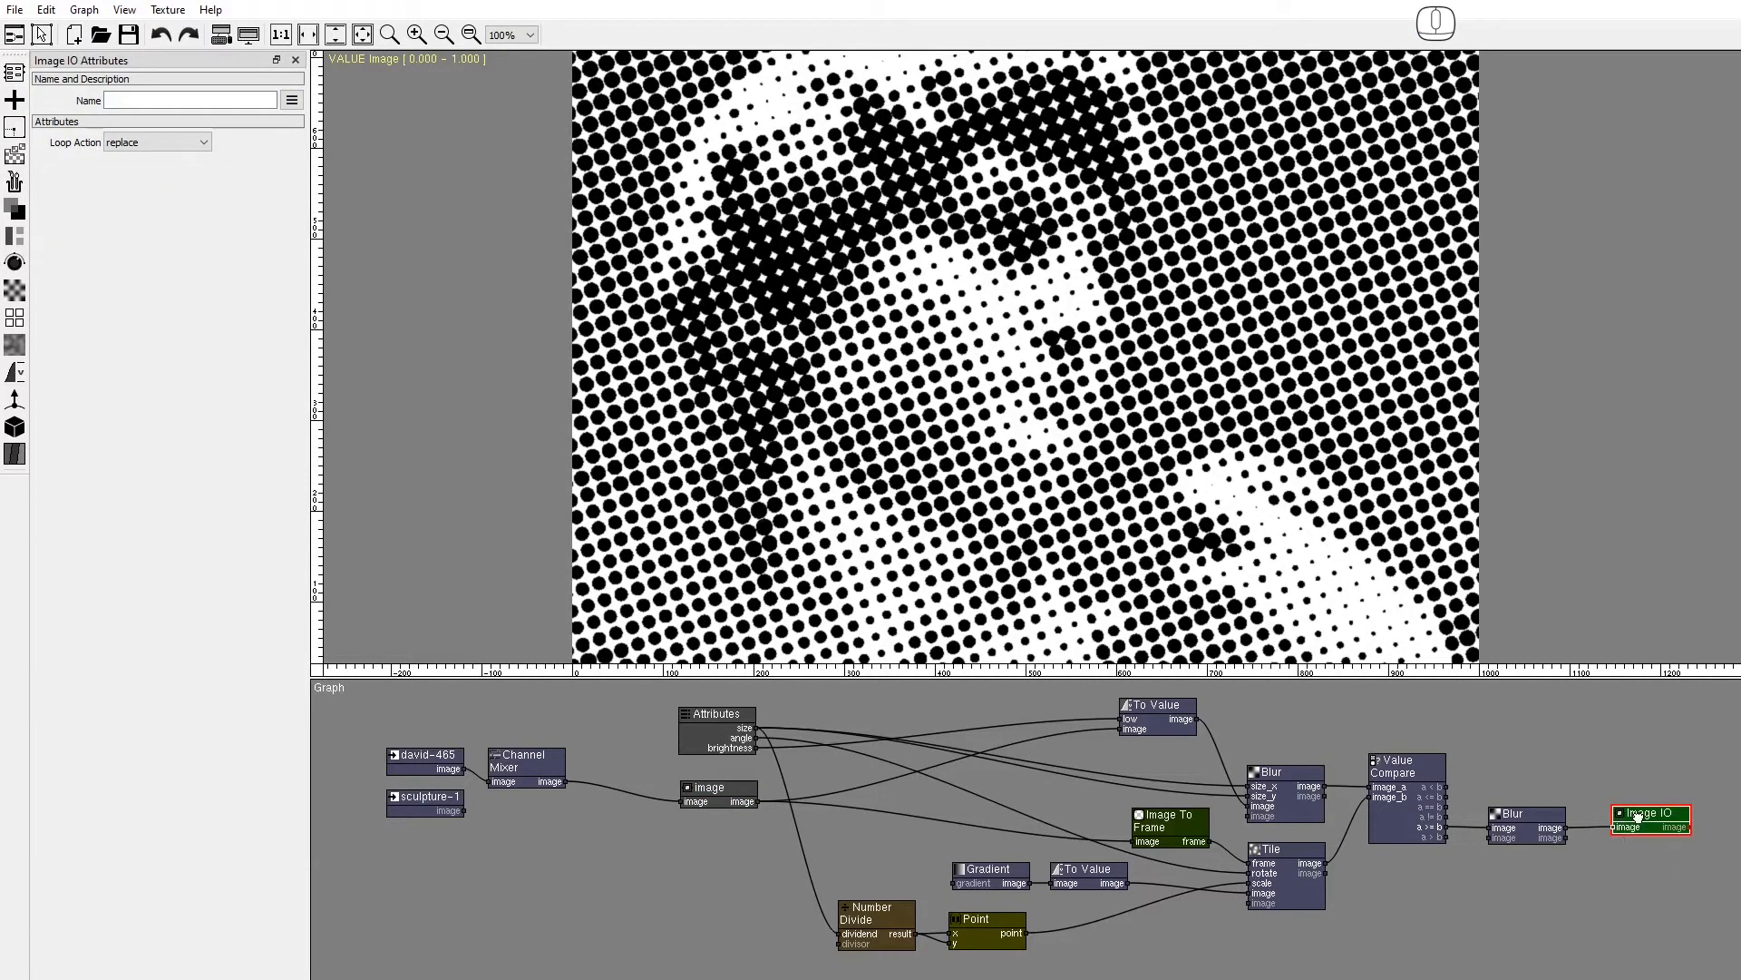
click(200, 104)
text(image)
Add a Perlin Noise node and connect it to the Image input node in place of Channel Mixer.
click(11, 159)
drag(216, 243, 212, 245)
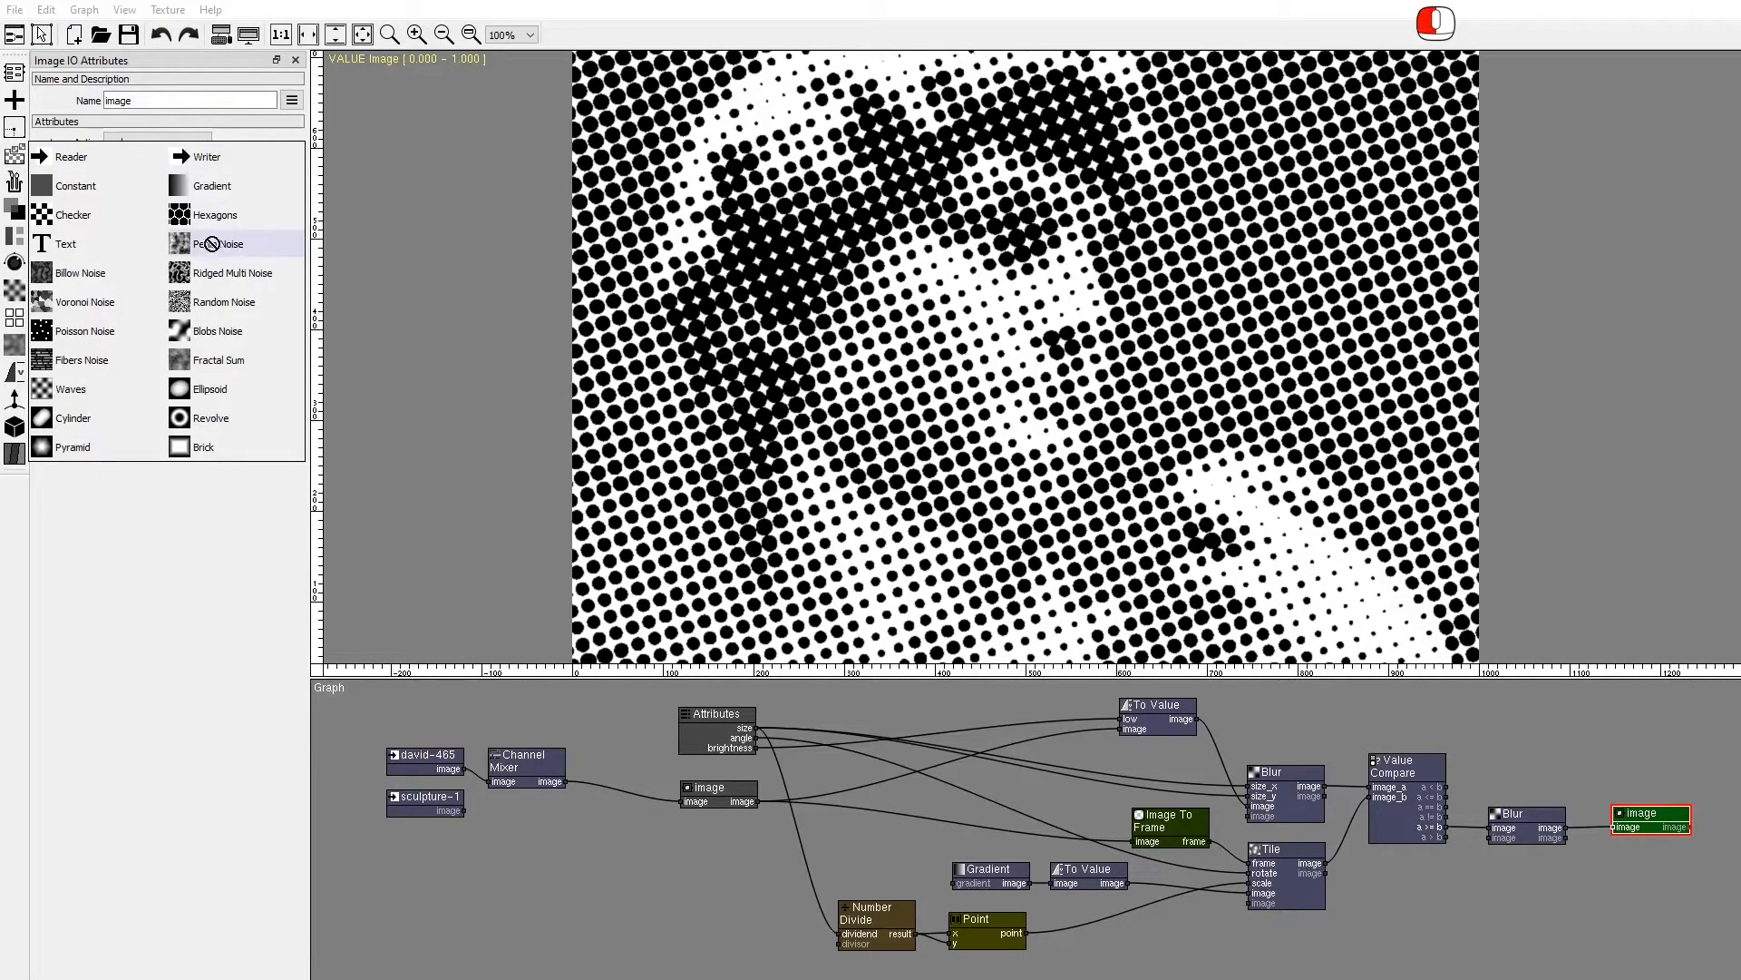
drag(553, 809, 552, 809)
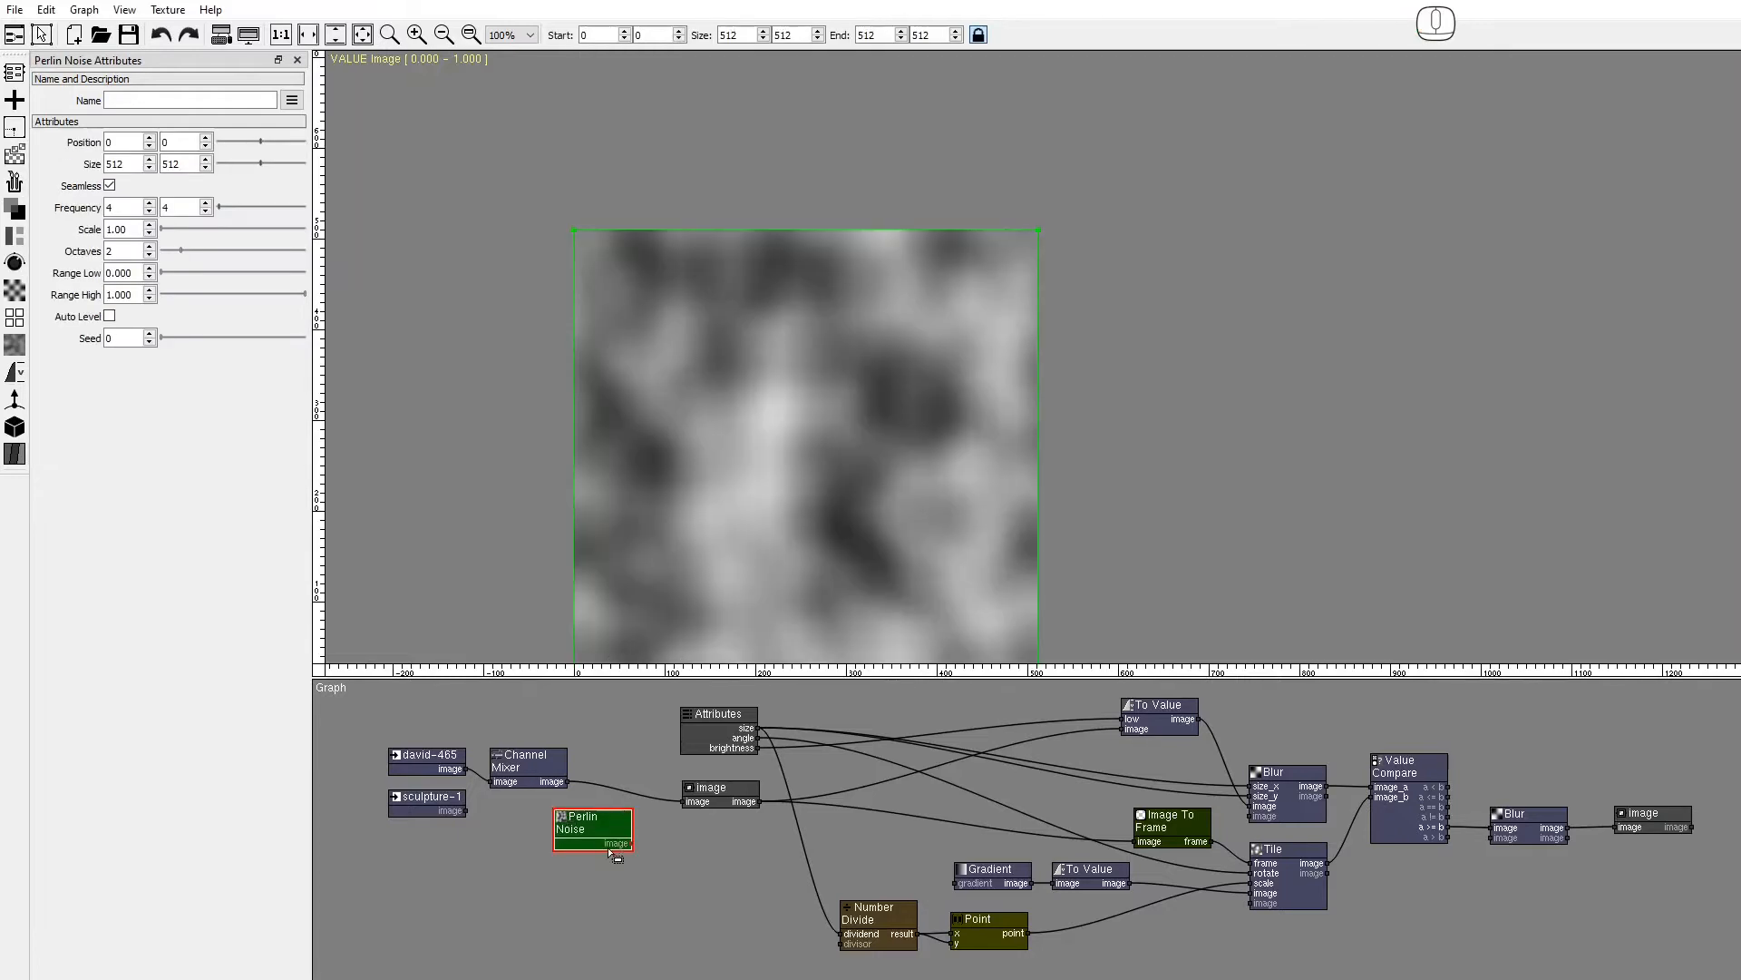
drag(638, 843, 685, 802)
Display the output image node at 1:1 and delete the david, sculpture and Channel Mixer nodes.
click(1652, 820)
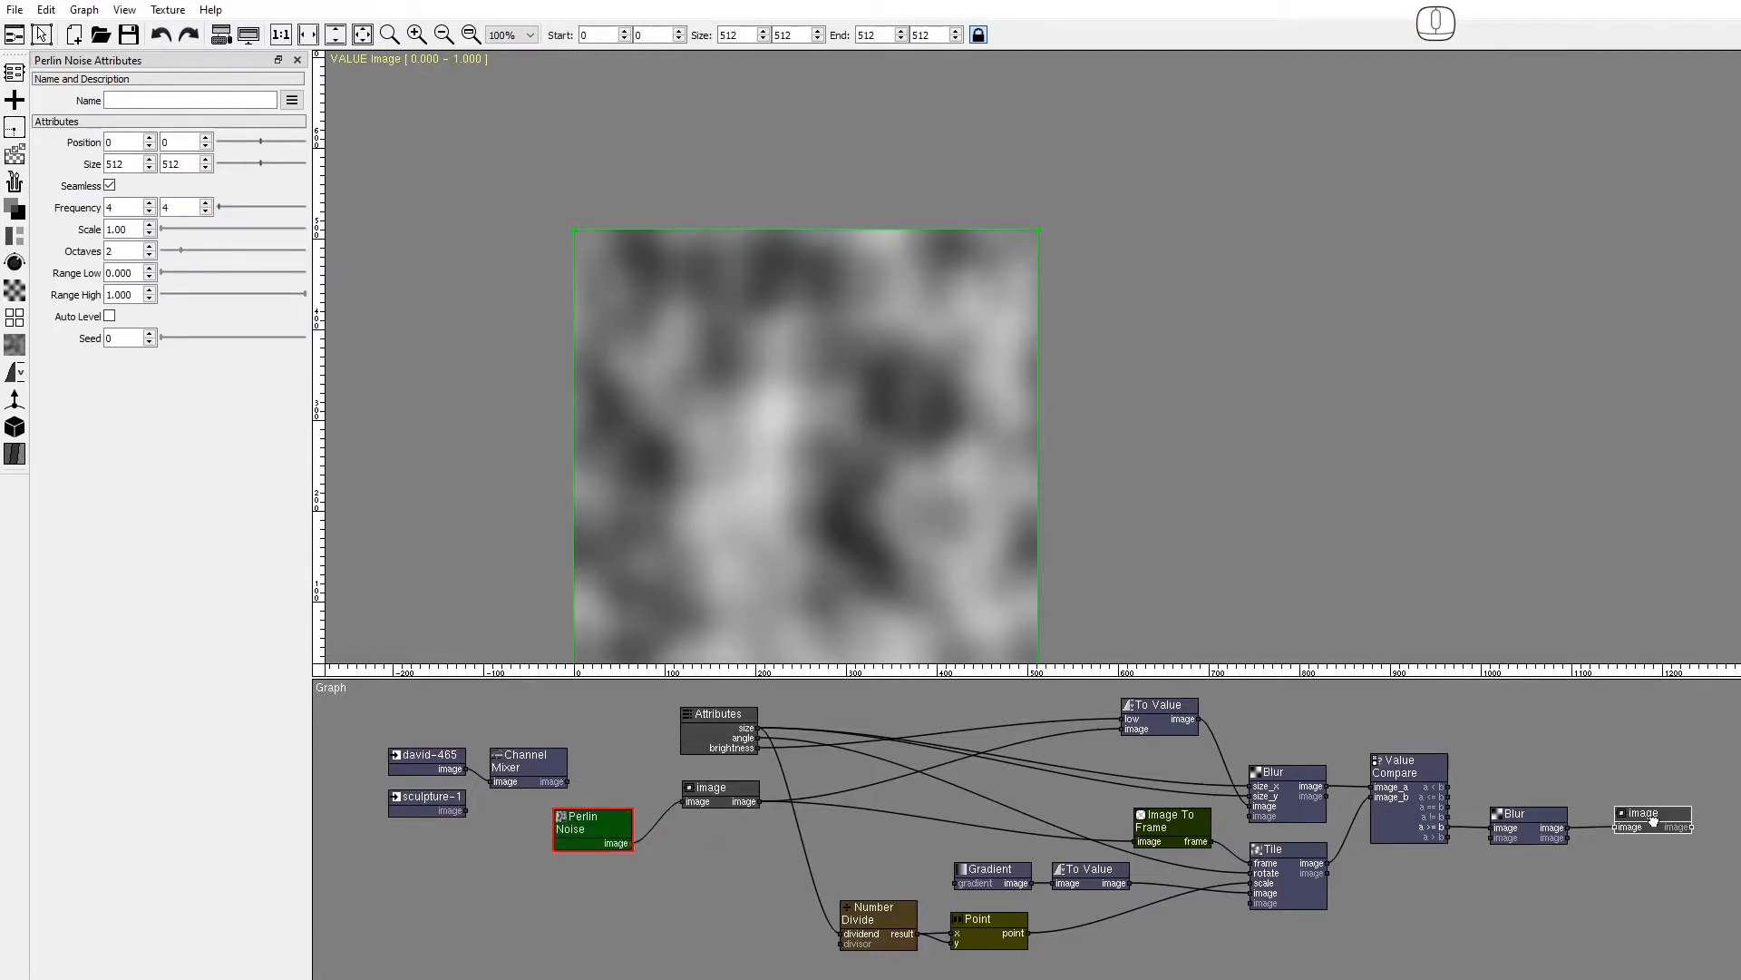
click(280, 34)
mouse_move(380, 724)
mouse_down()
mouse_move(507, 831)
mouse_move(601, 787)
mouse_up()
key(Delete)
Set the Attributes node's size to 10, angle to 0 and brightness to 0.
click(716, 739)
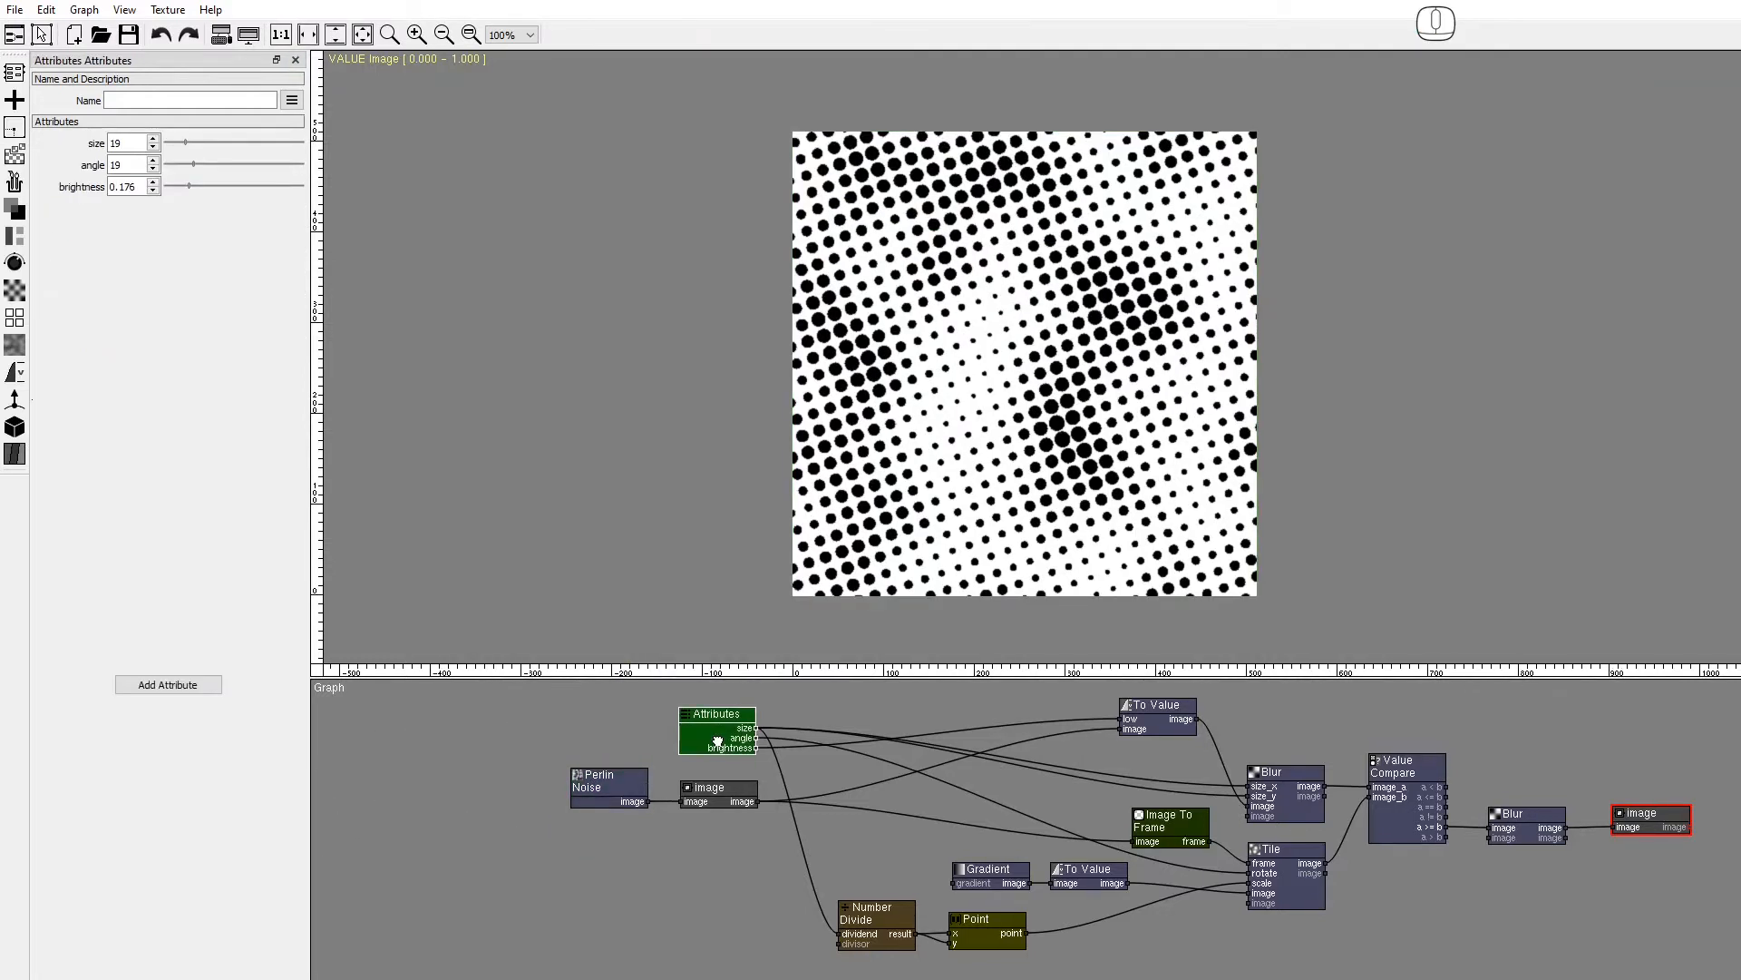
drag(133, 144, 9, 141)
text(10)
key(Tab)
text(0)
key(Tab)
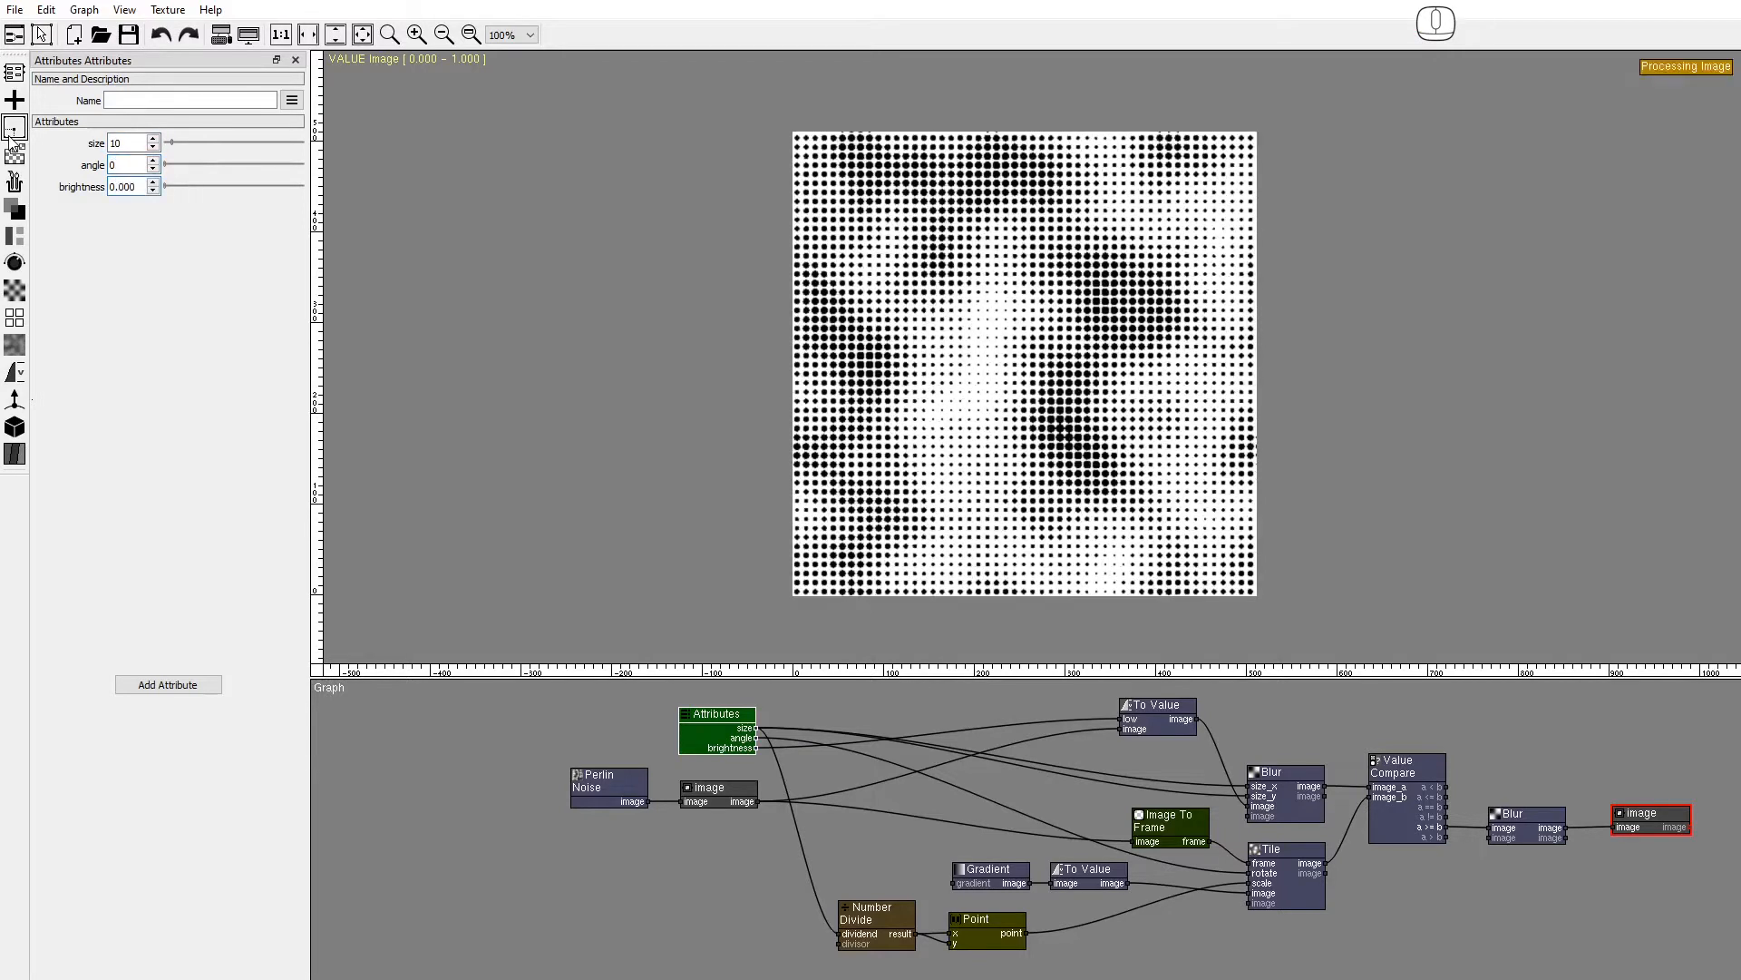
text(0)
key(Return)
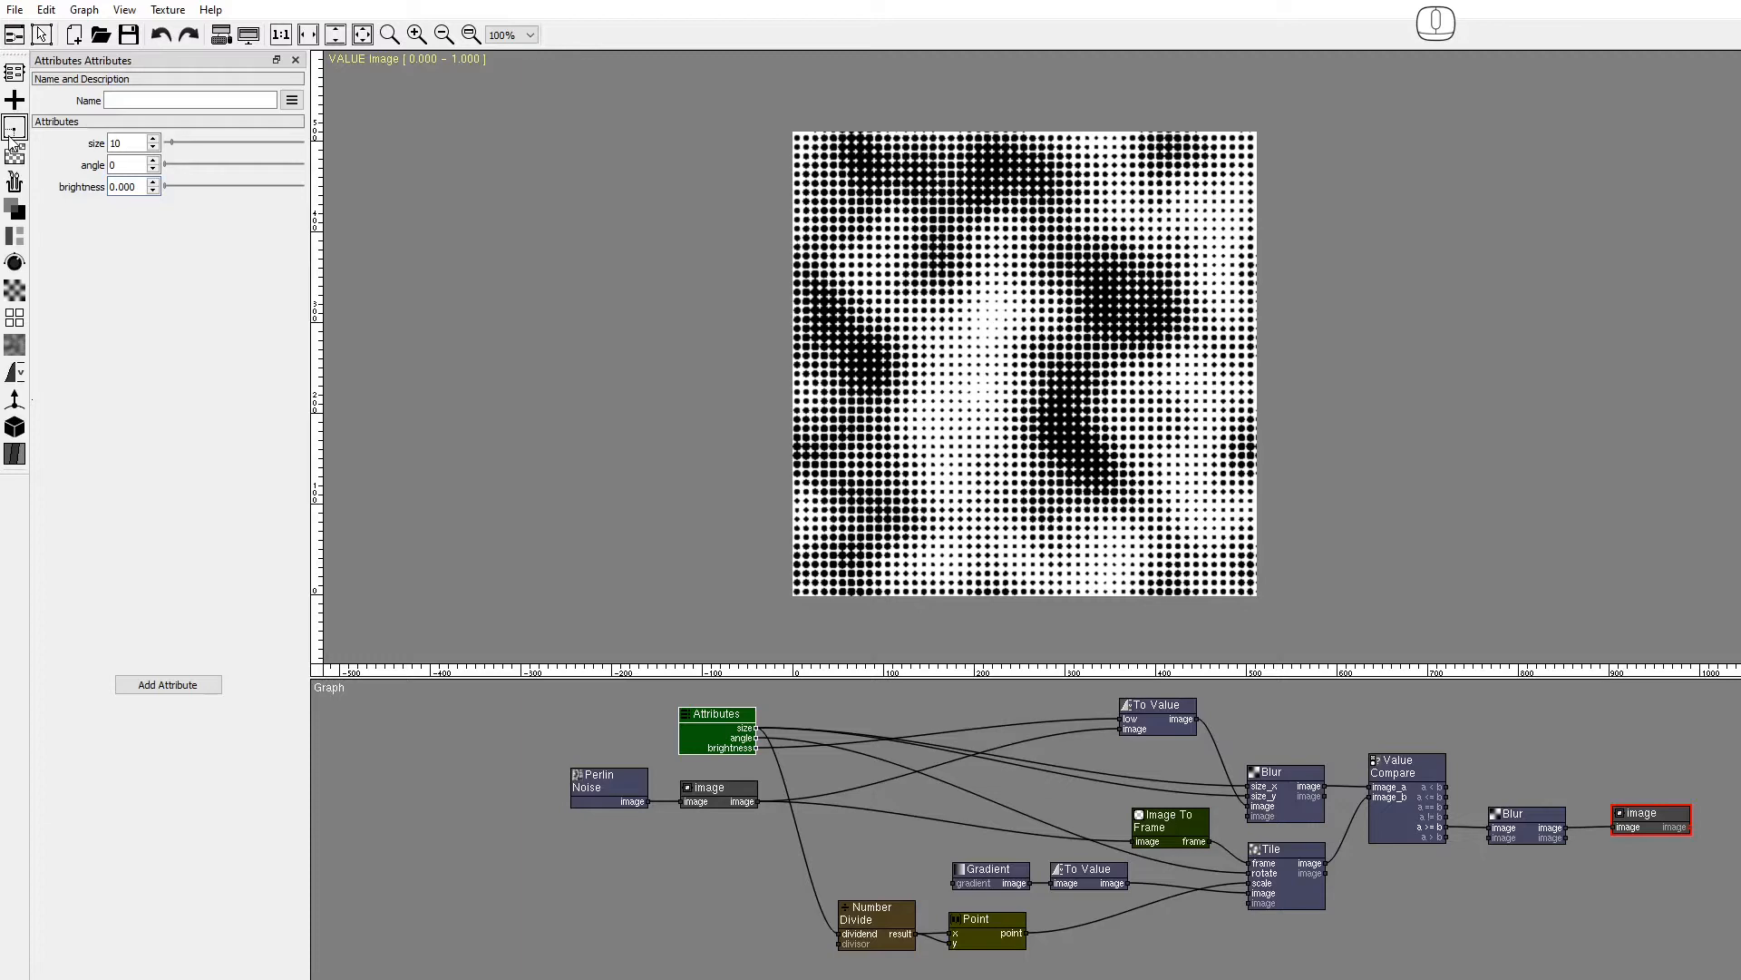
Save the project under the name Halftone.
click(15, 9)
click(41, 124)
text(Halftone)
key(Return)
Create a new project and import statue-756624-01.jpg from the Halftone folder into its graph, displayed at 1:1.
click(15, 9)
mouse_move(38, 33)
click(221, 34)
click(136, 978)
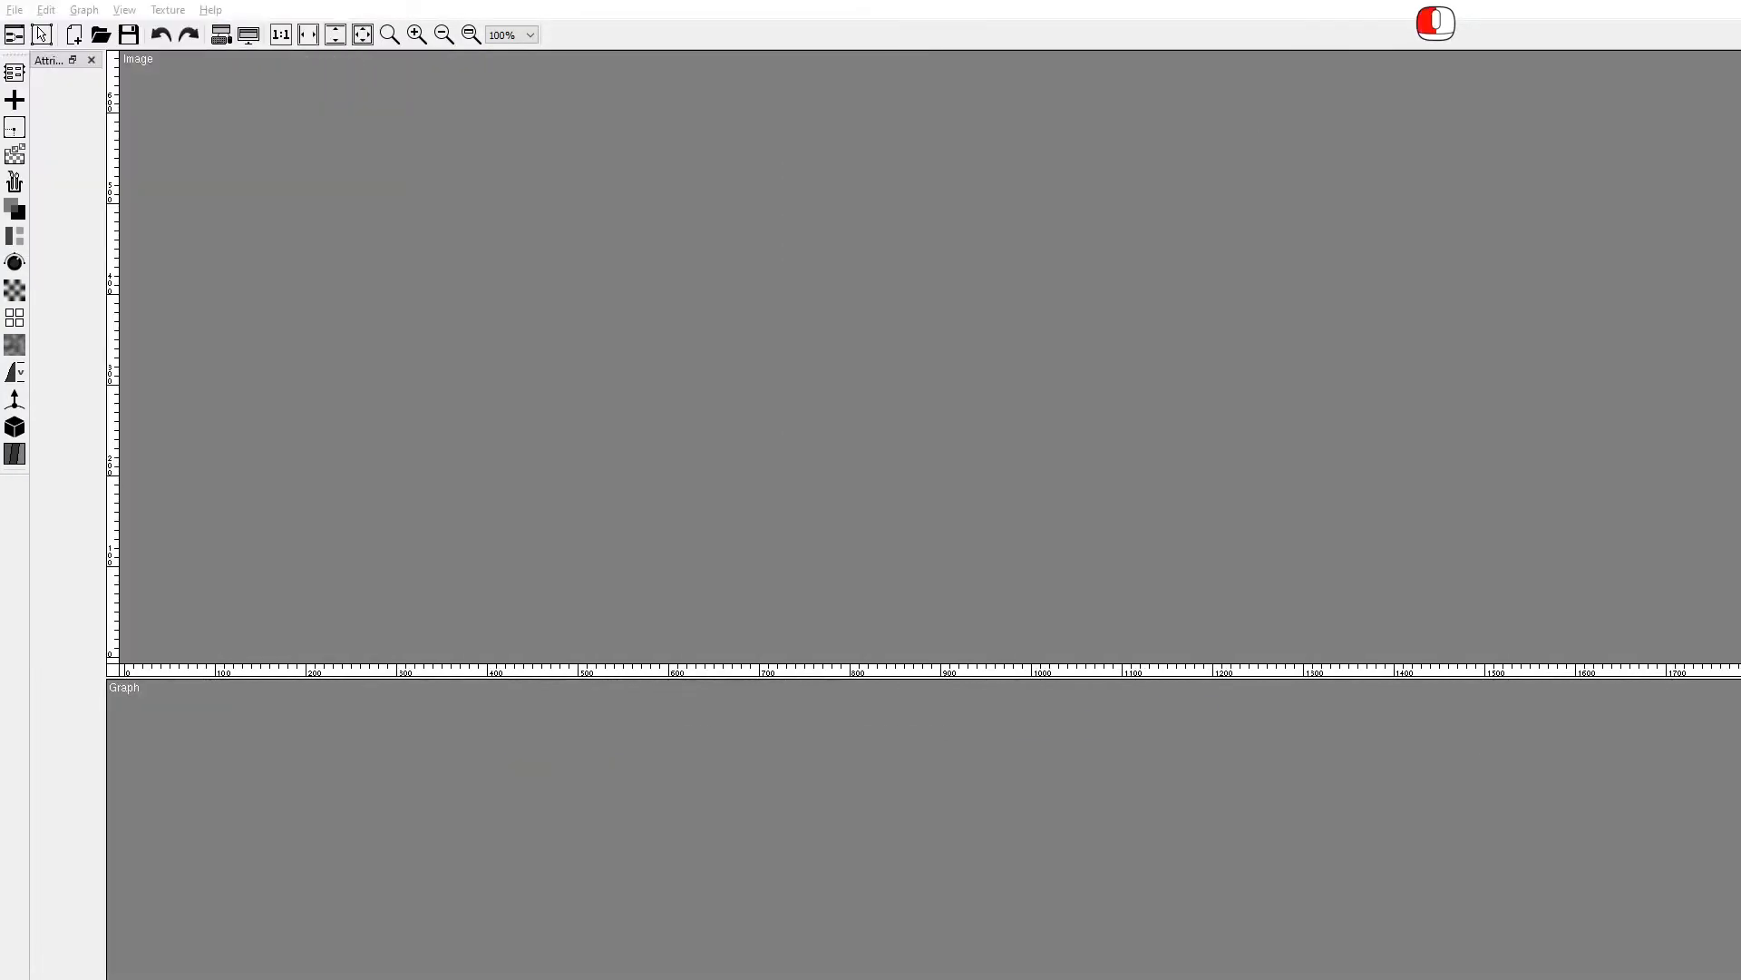
drag(749, 440, 300, 751)
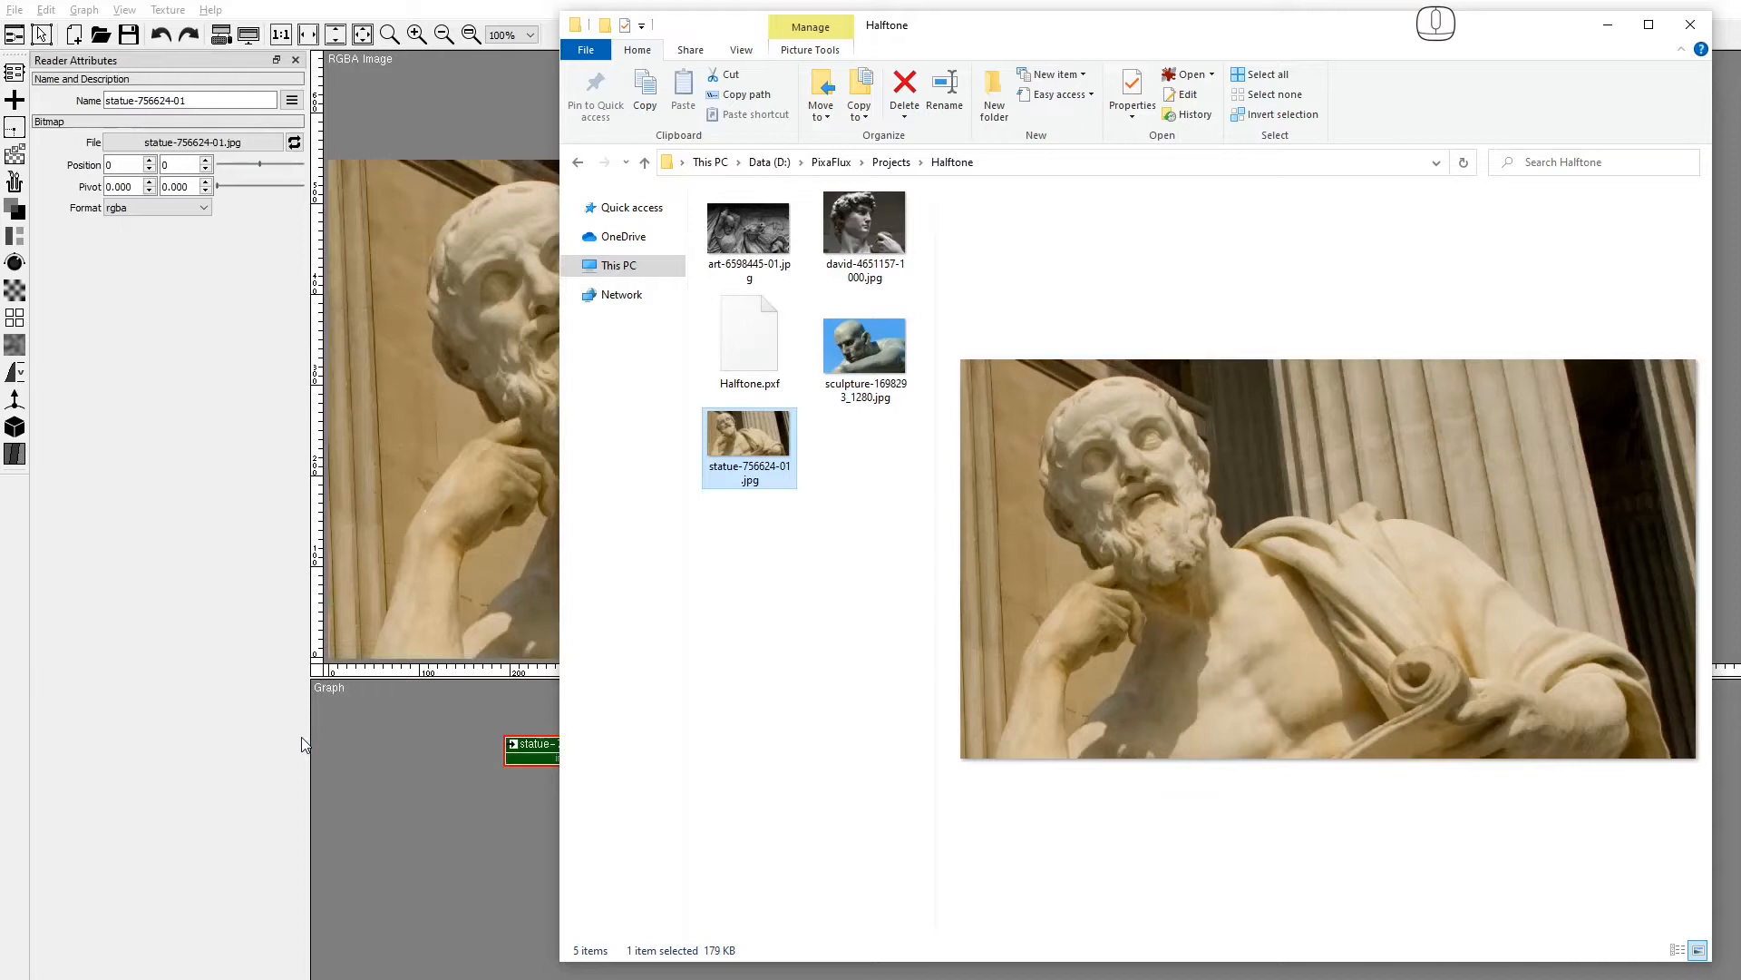
click(280, 35)
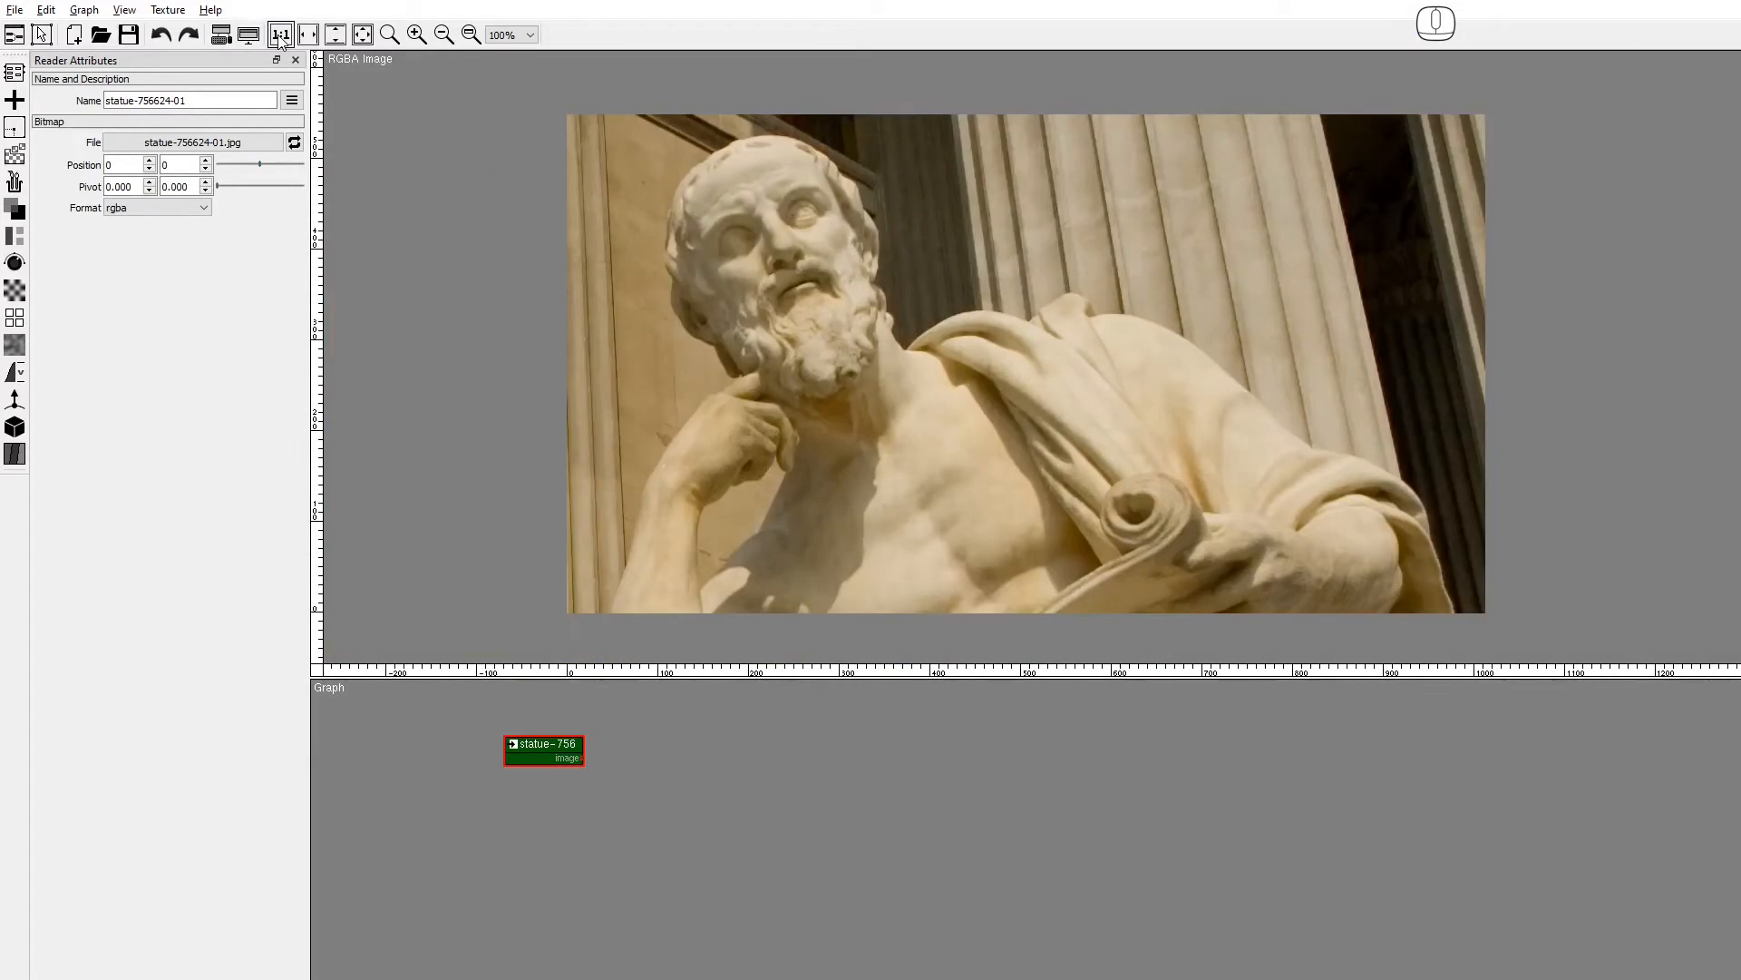
Add a Node Graph node that loads Halftone.pxf, reactivate it and connect the statue image to its input.
click(14, 73)
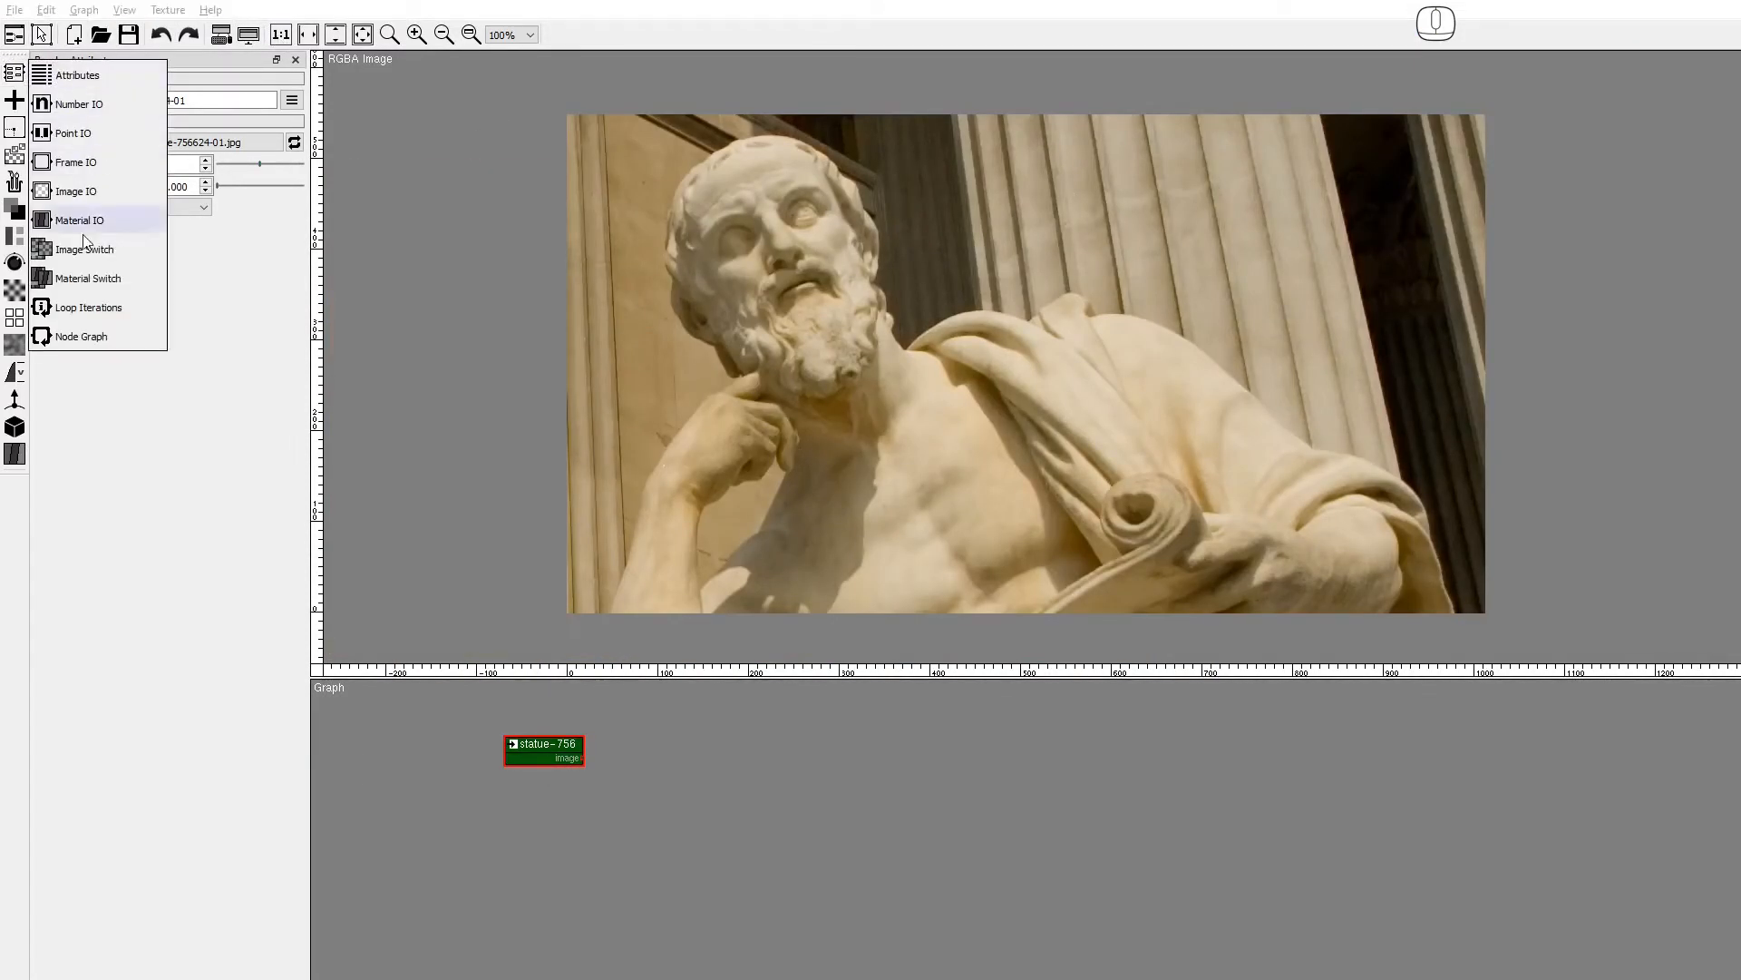
drag(76, 342, 632, 659)
drag(621, 741, 621, 740)
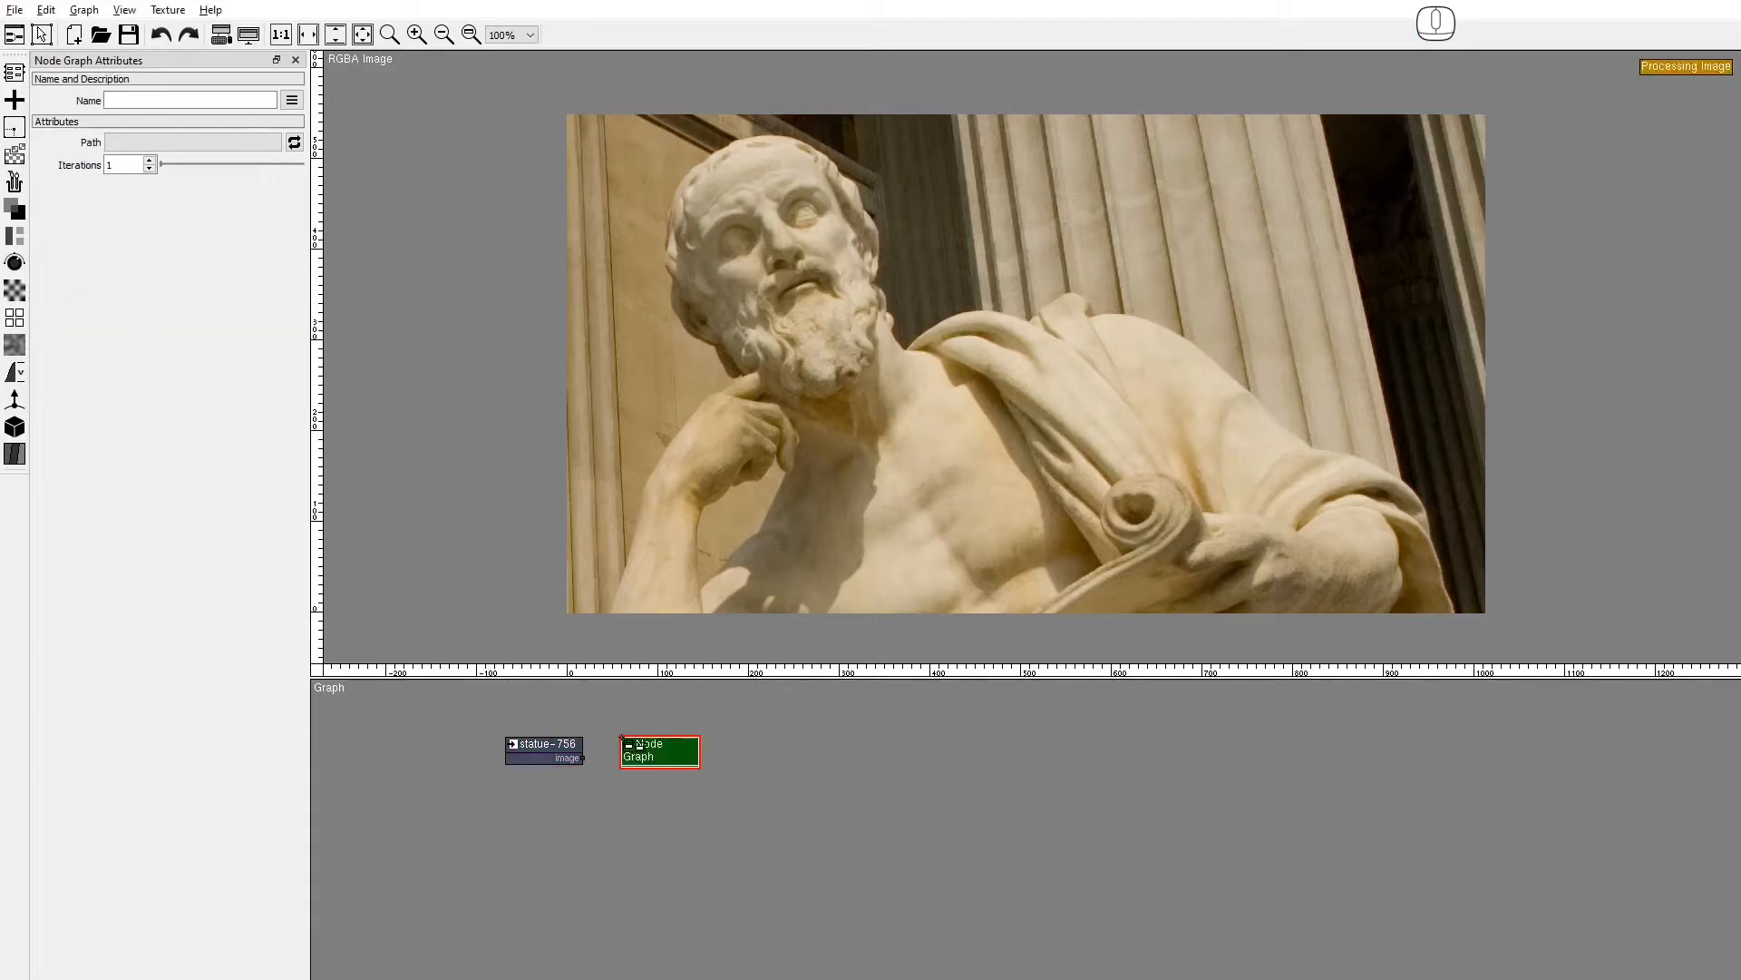
click(220, 141)
double_click(273, 158)
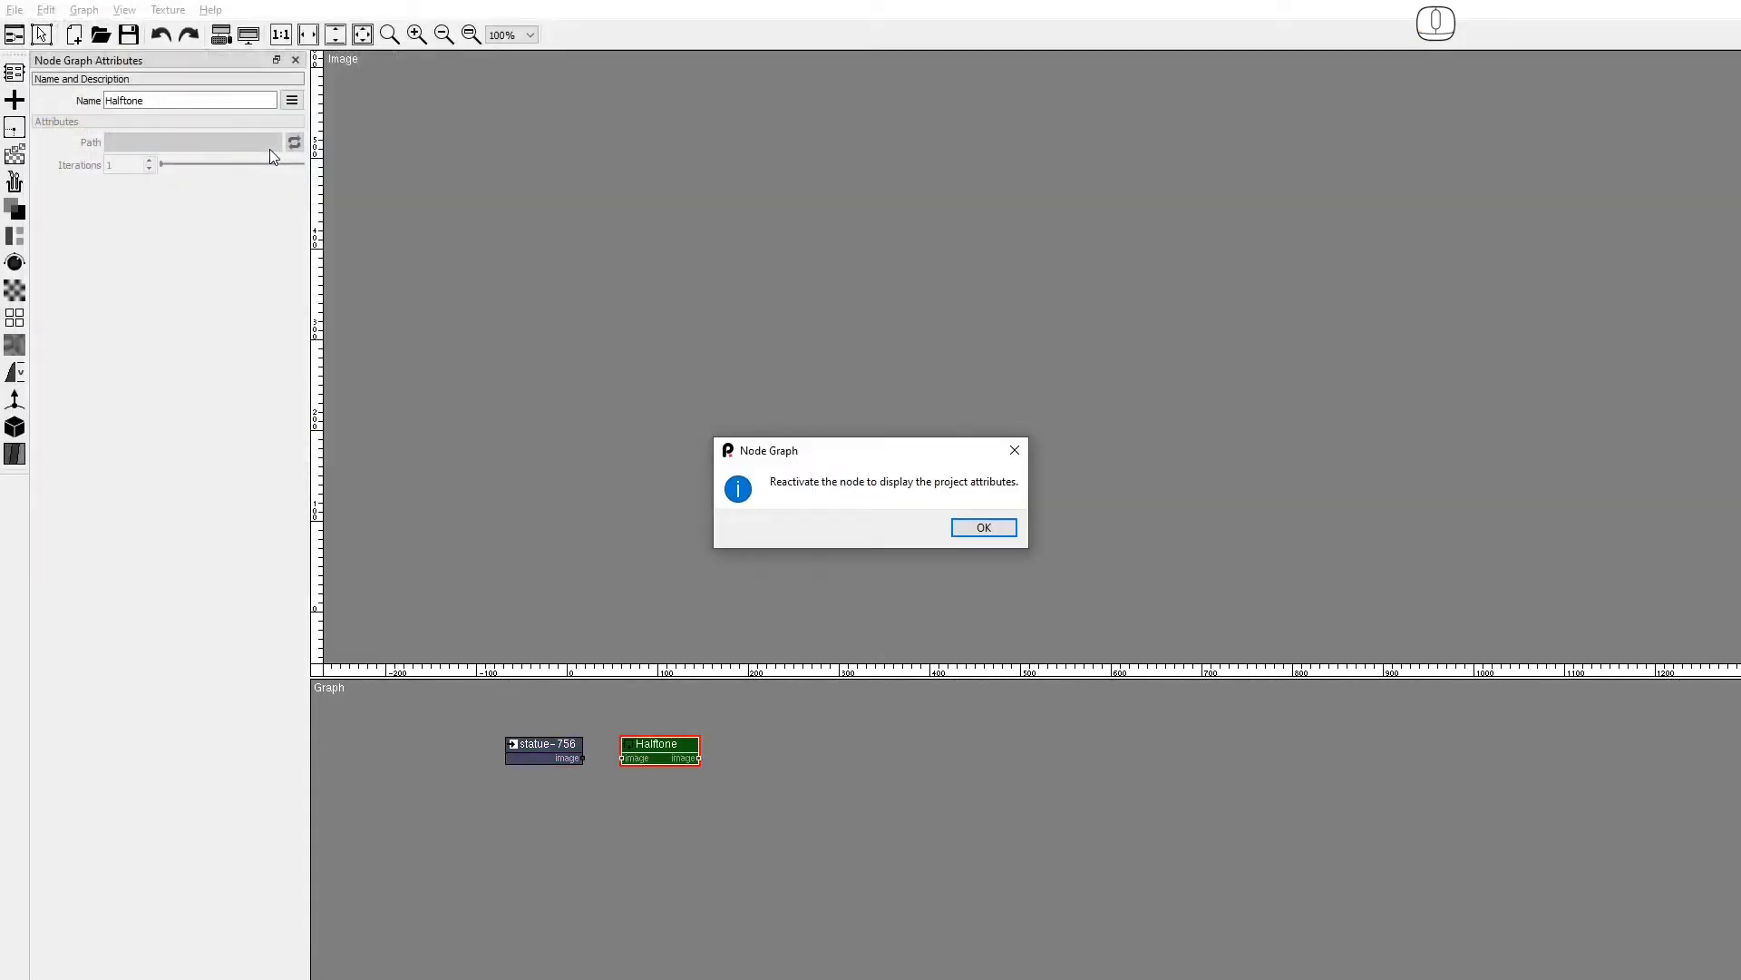
click(986, 524)
click(670, 753)
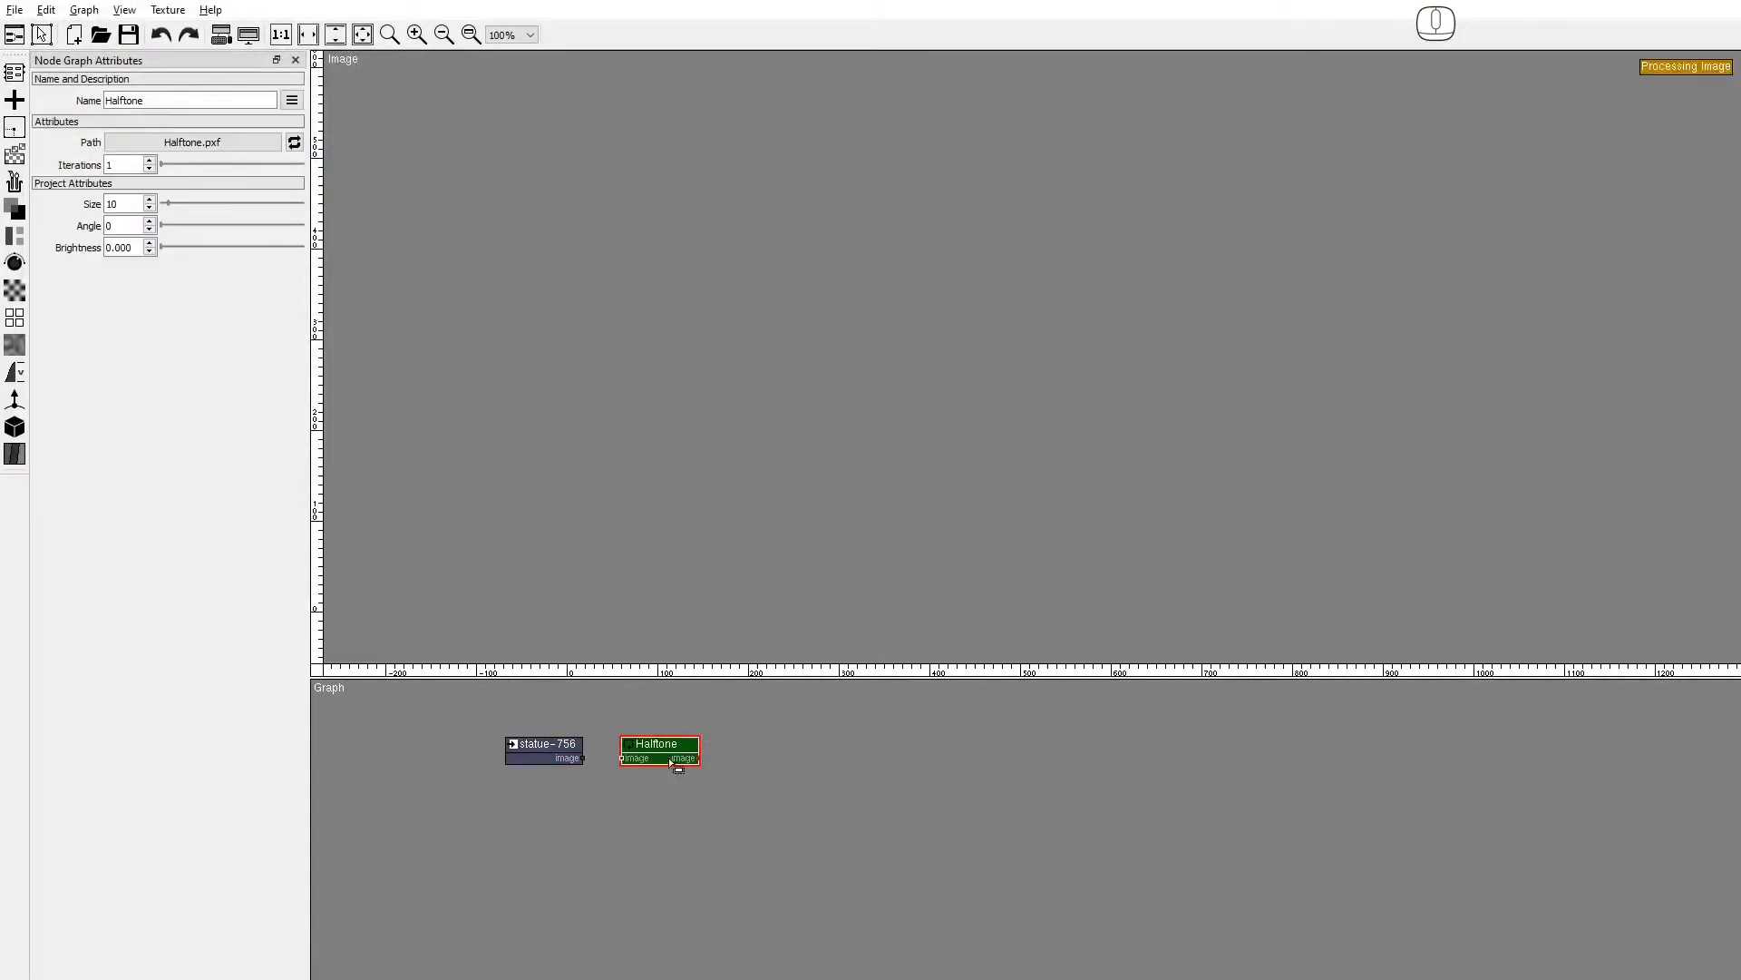
drag(604, 770, 583, 758)
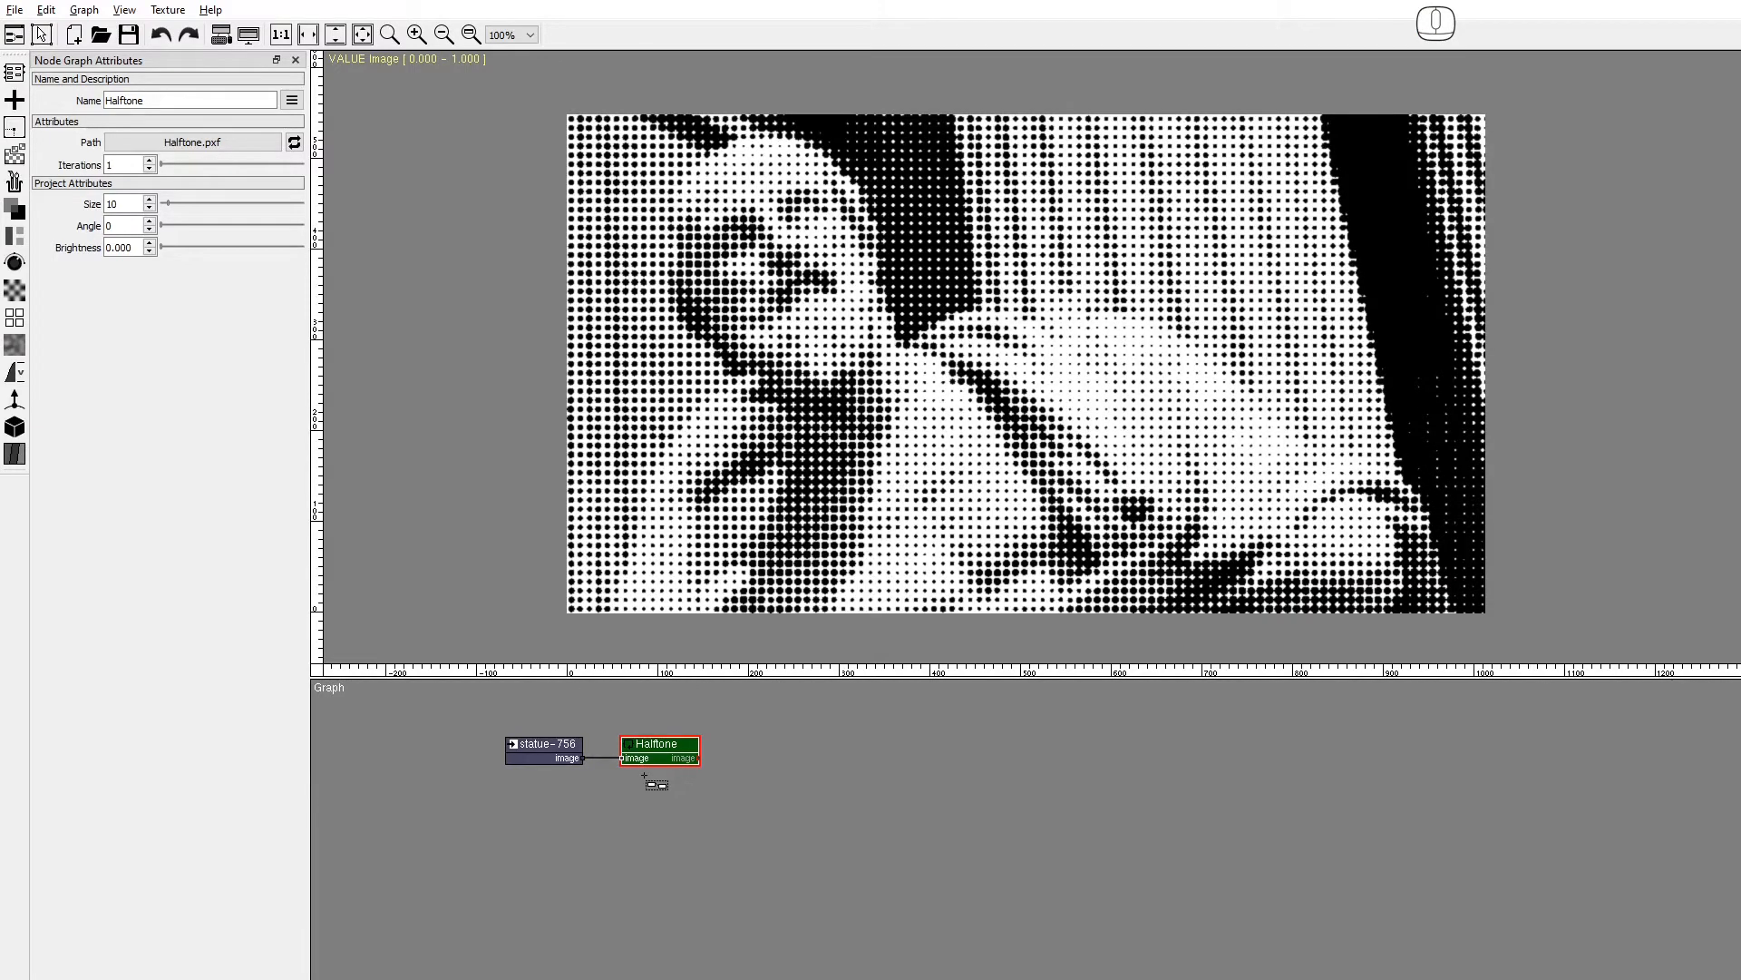
Set the statue's Halftone node to Size 6, Angle 10 and Brightness 0.255.
click(150, 208)
click(149, 209)
click(150, 208)
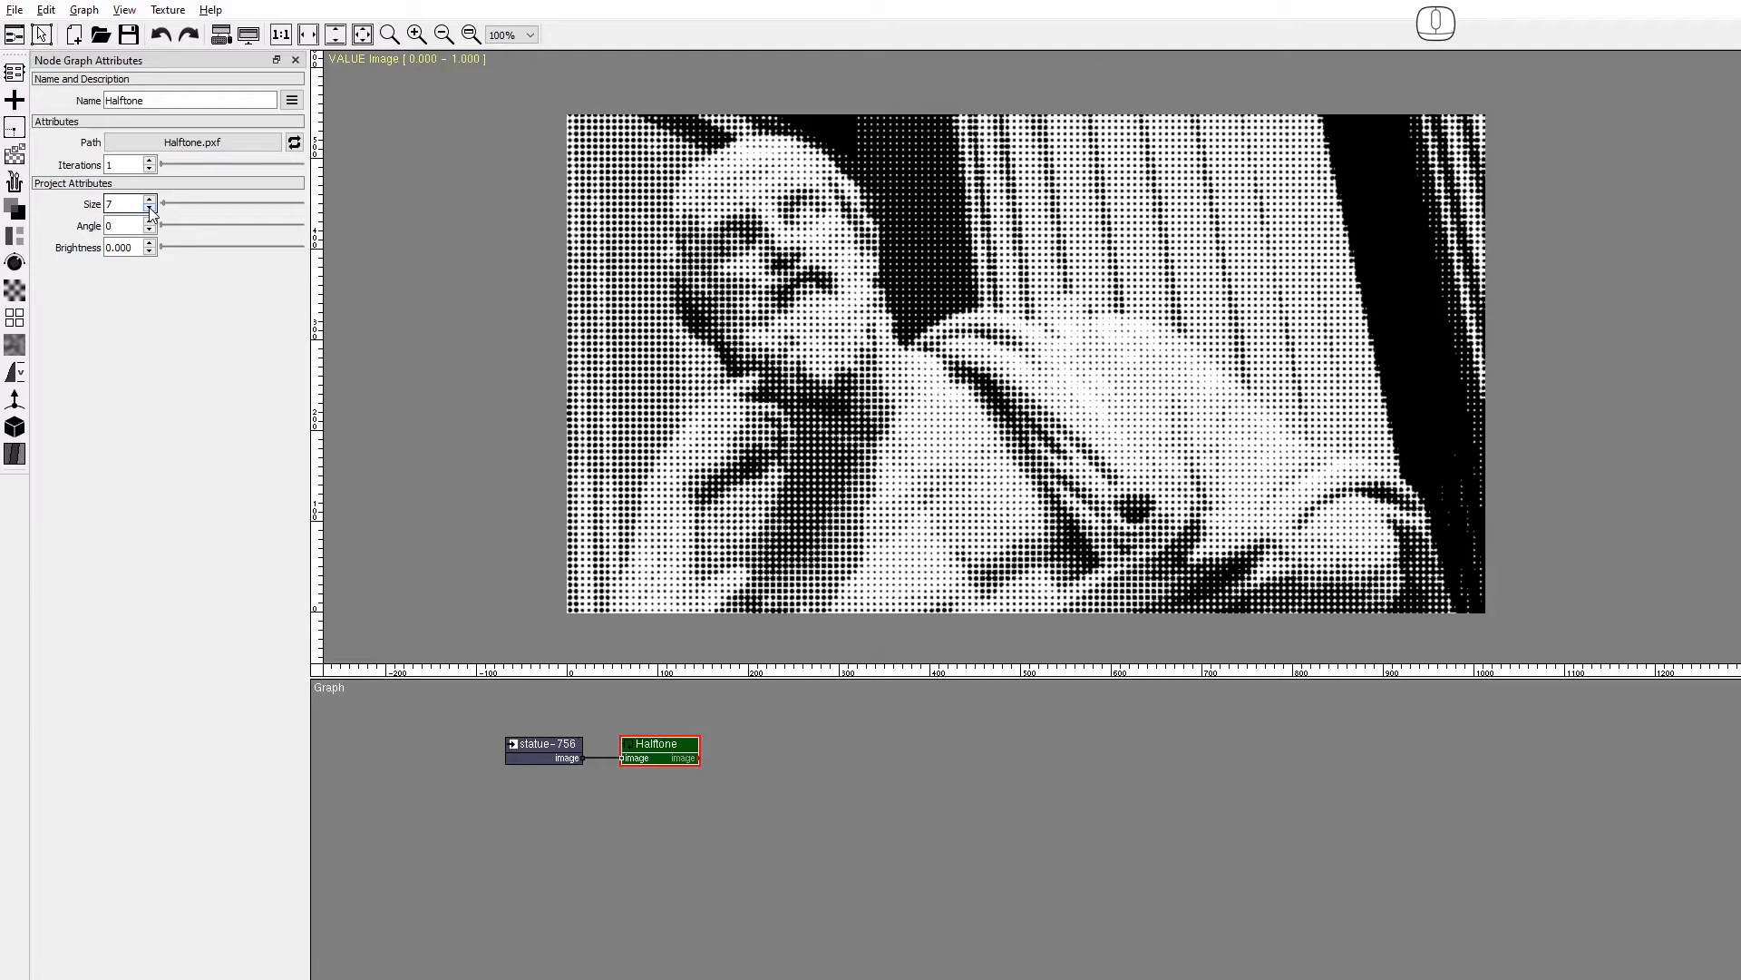
click(150, 209)
click(151, 221)
click(150, 221)
click(151, 221)
click(151, 221)
click(150, 221)
click(150, 222)
click(150, 221)
click(151, 221)
drag(167, 247, 198, 247)
Import art-6598445-01.jpg from the Halftone folder and place its node below the statue node.
key(alt+Tab)
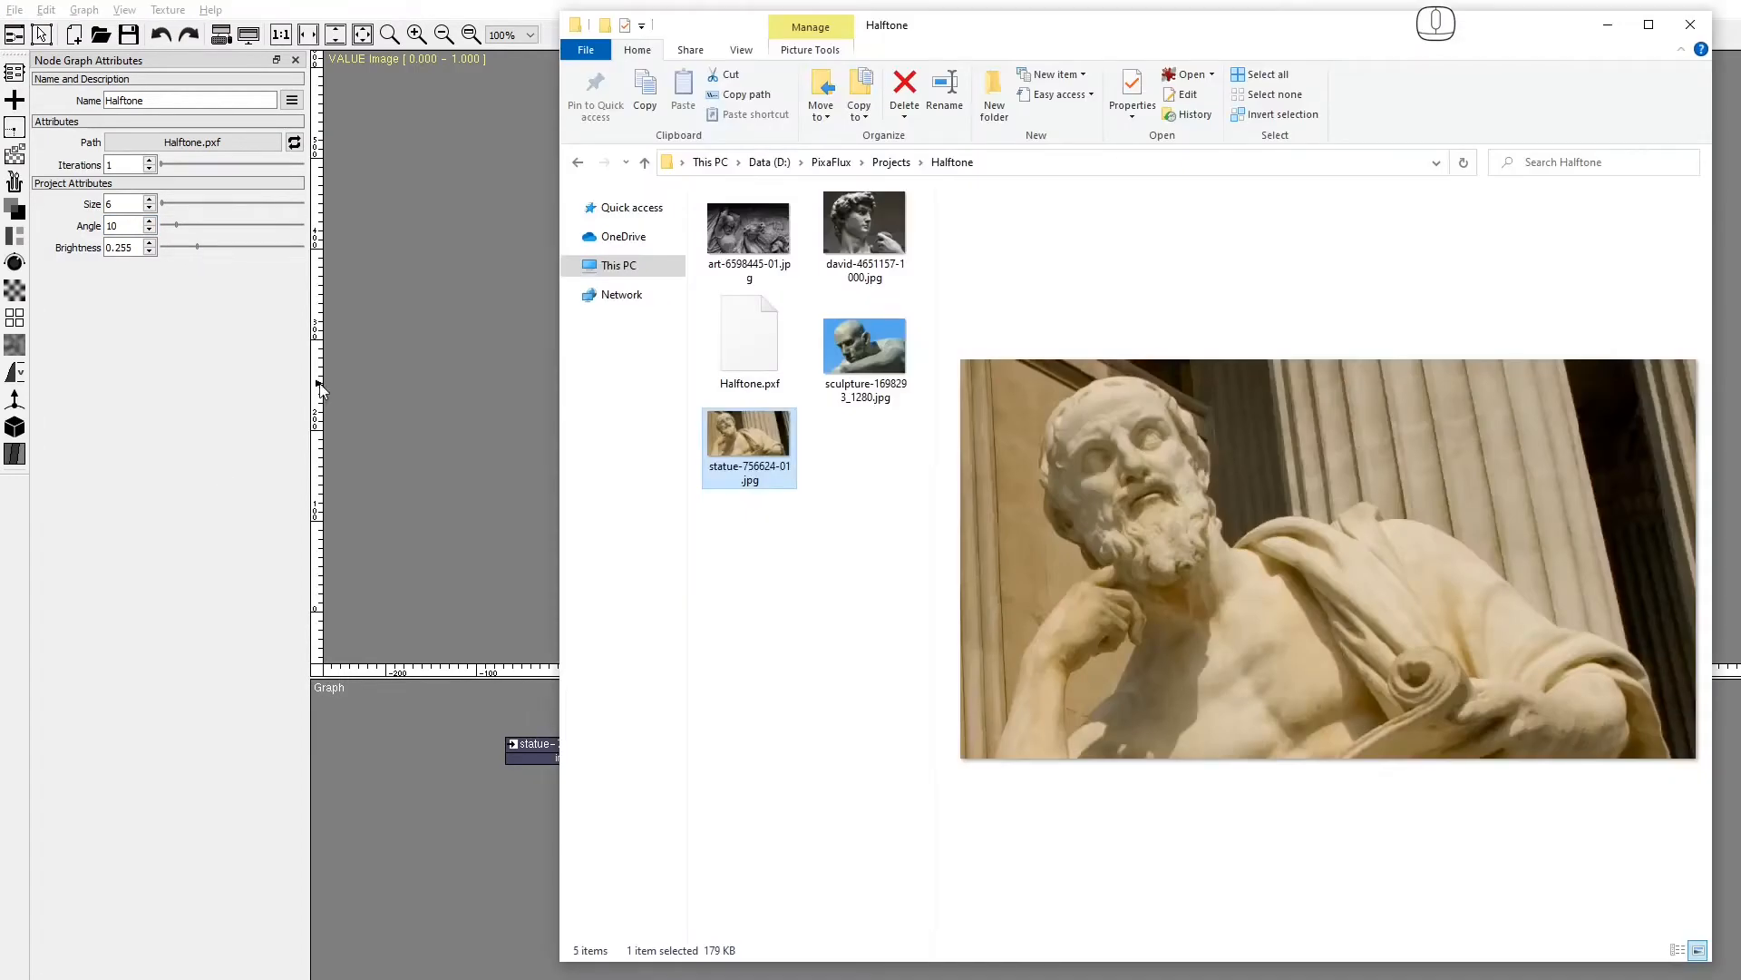
click(748, 232)
drag(748, 231, 508, 780)
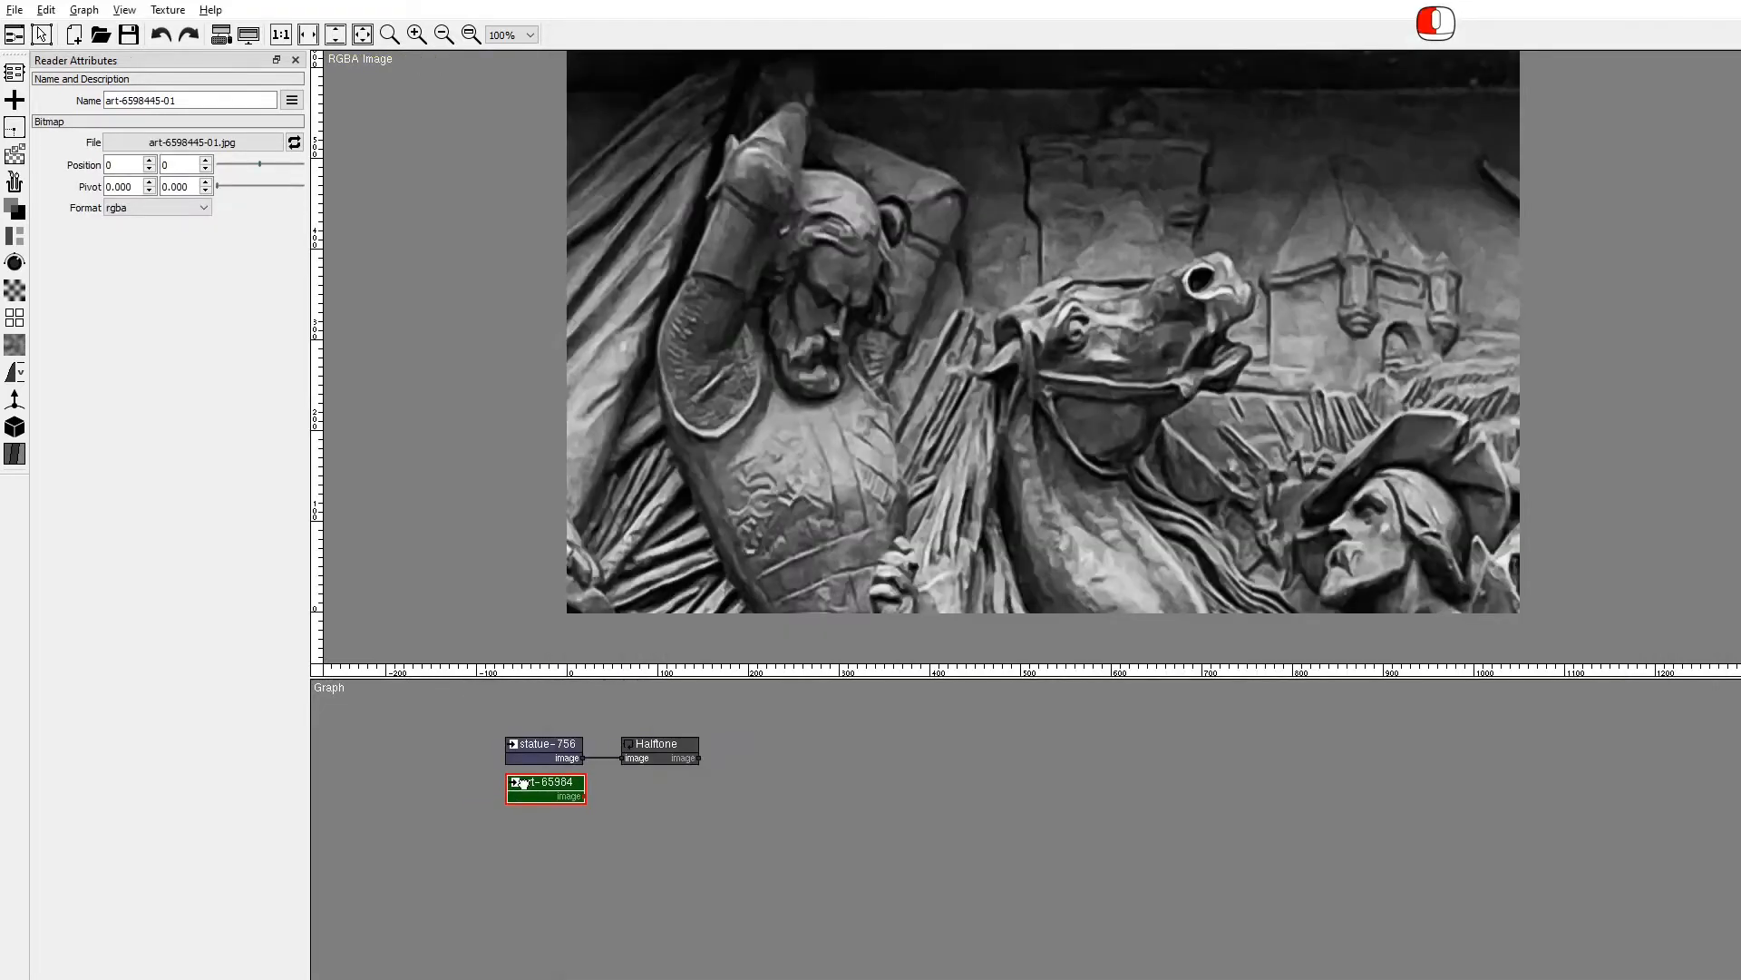
Add a second Node Graph node that loads Halftone.pxf and connect the art image to its input.
click(14, 72)
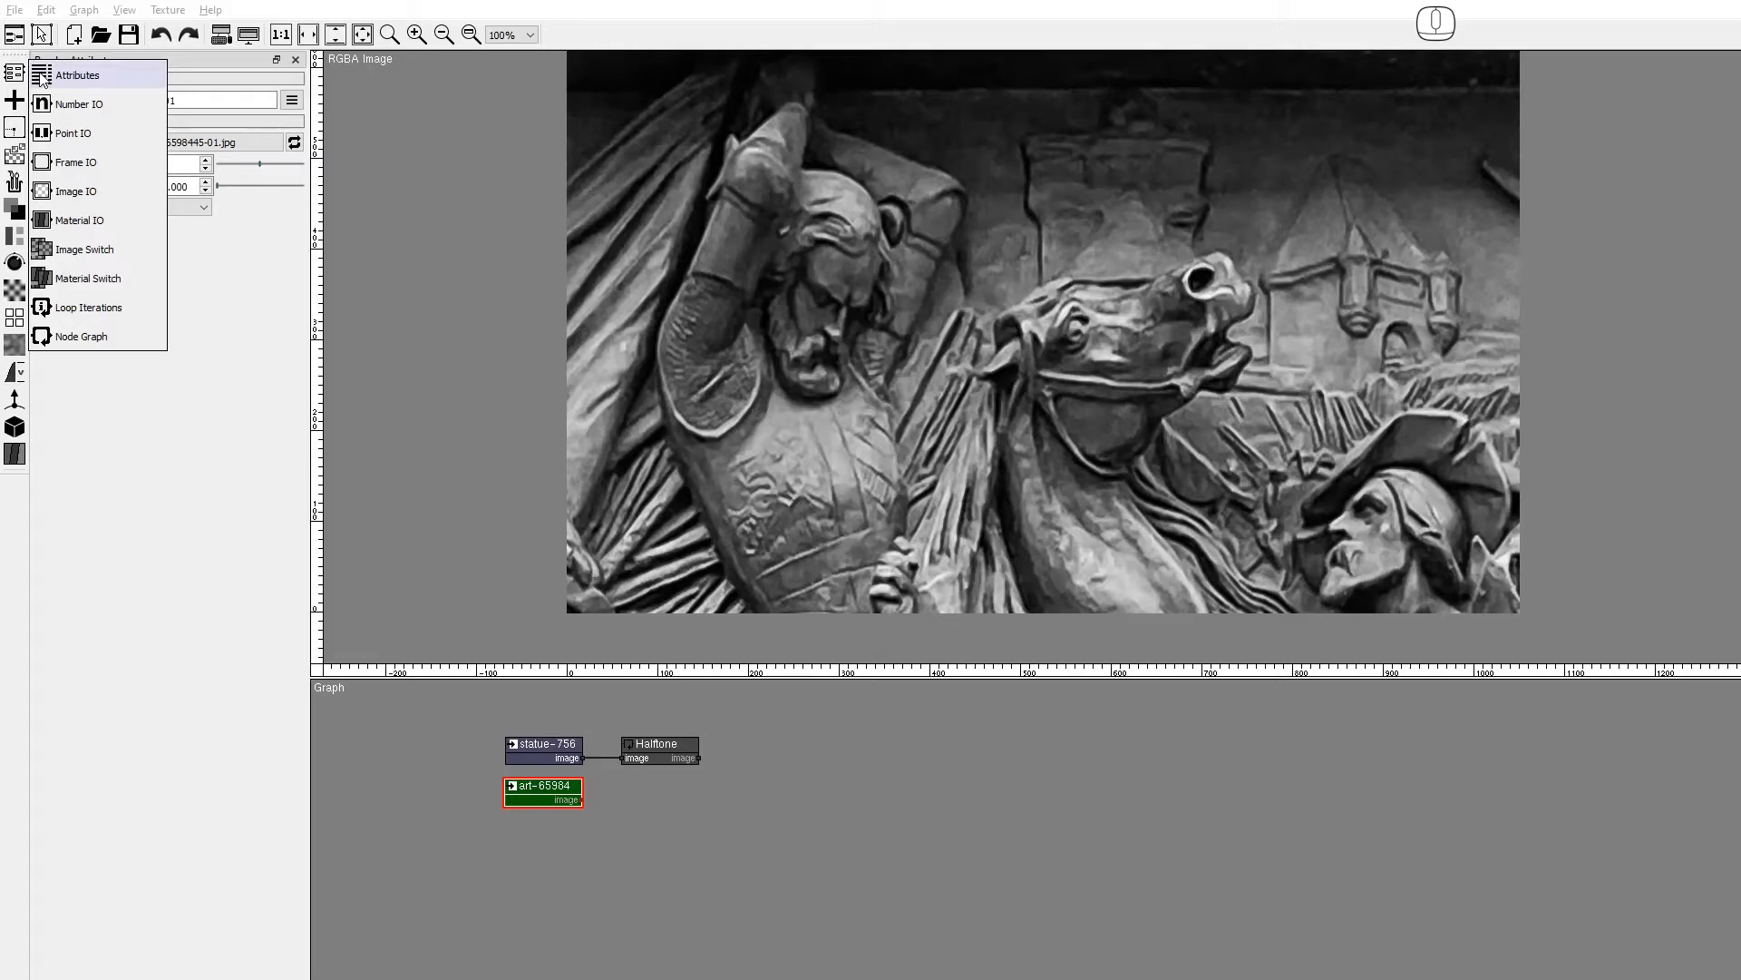
drag(142, 325, 310, 386)
drag(621, 787, 624, 784)
click(211, 144)
double_click(269, 154)
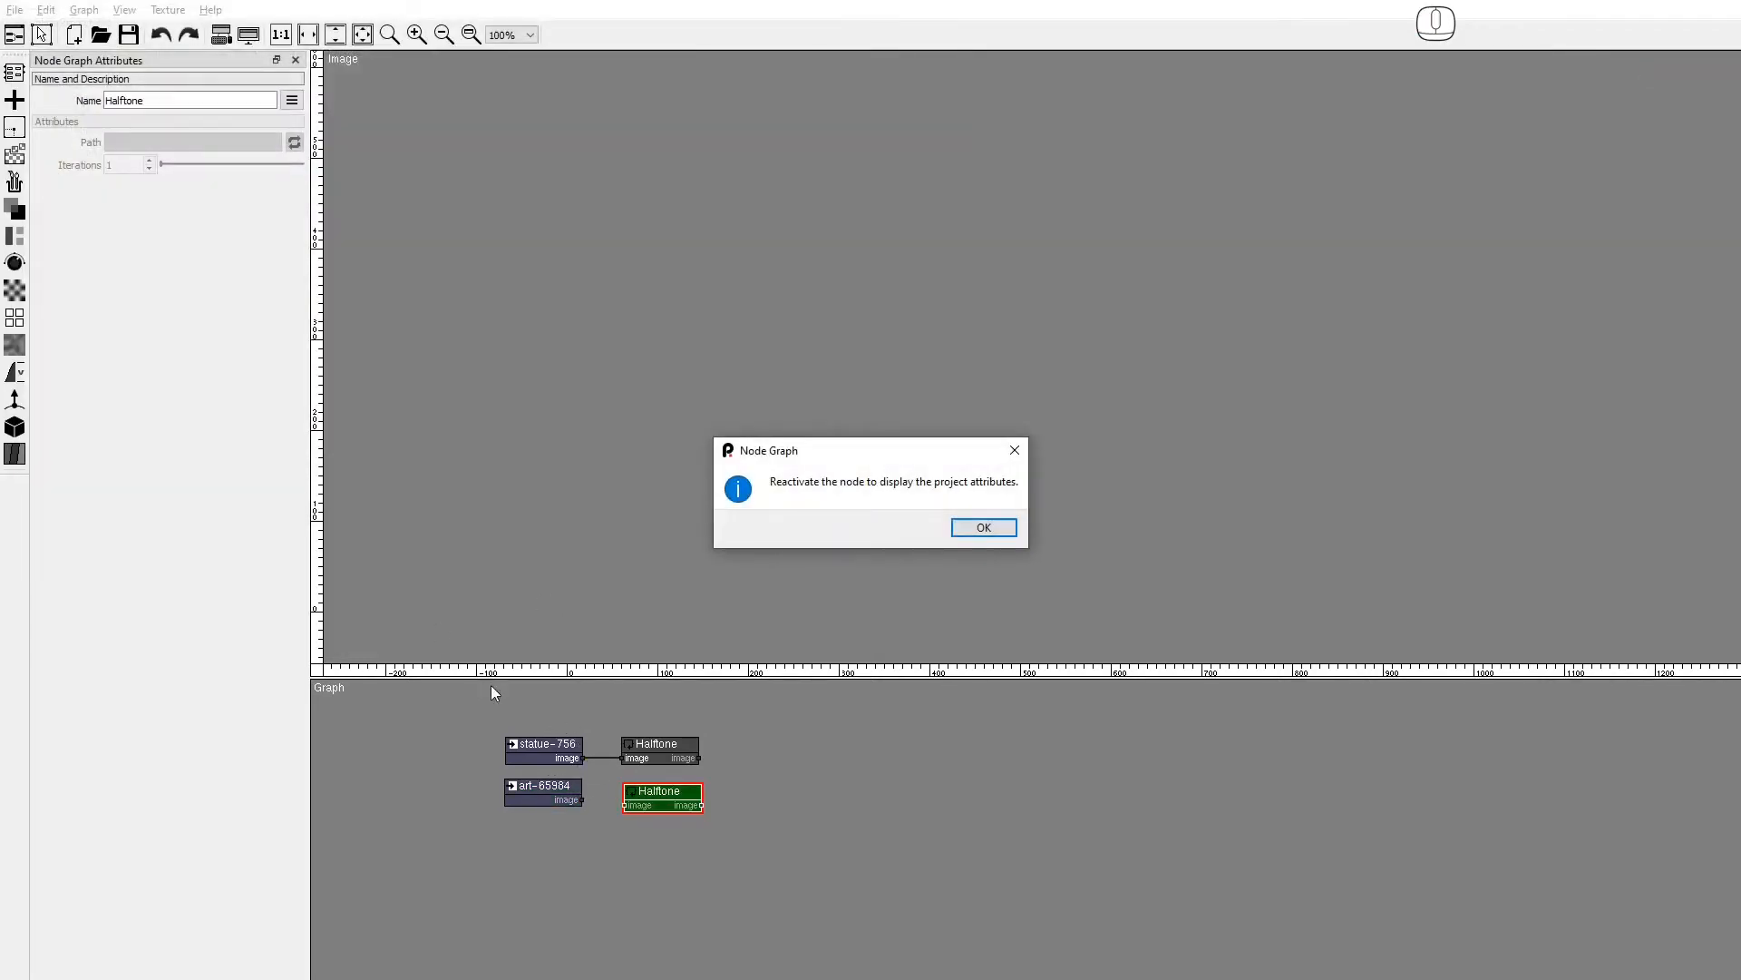
click(965, 535)
drag(583, 799, 658, 793)
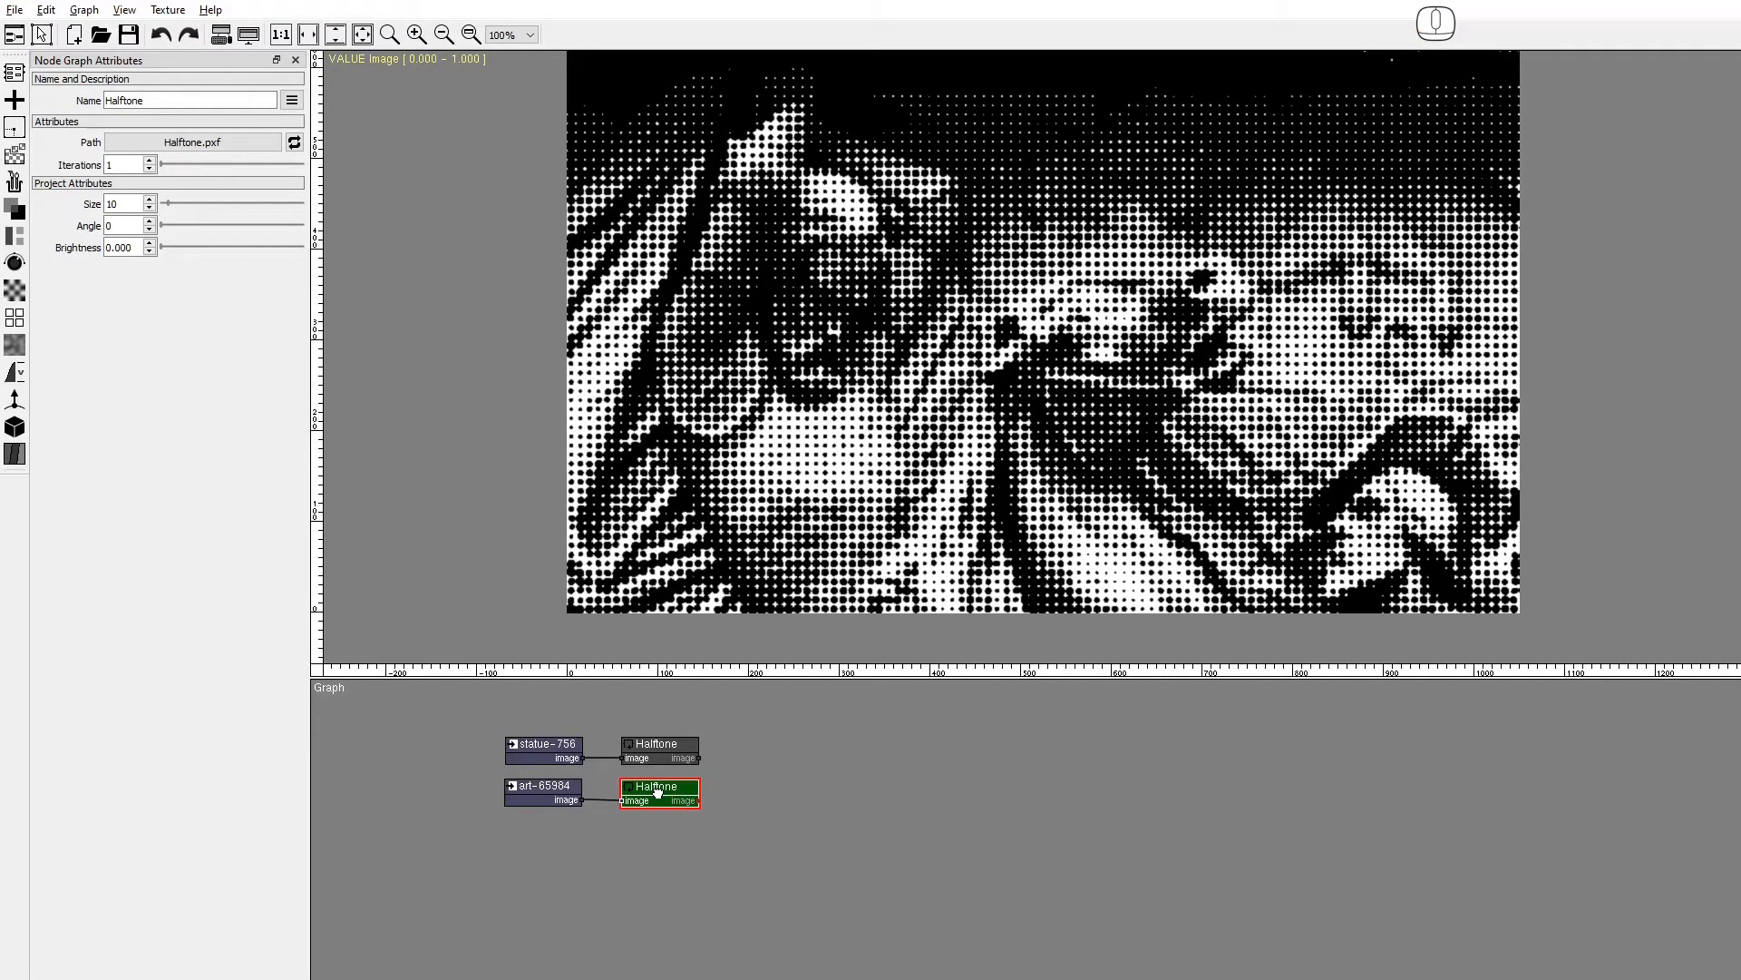
Set the art image's Halftone node to Size 12, Angle 45 and Brightness 0.344.
click(151, 200)
click(150, 200)
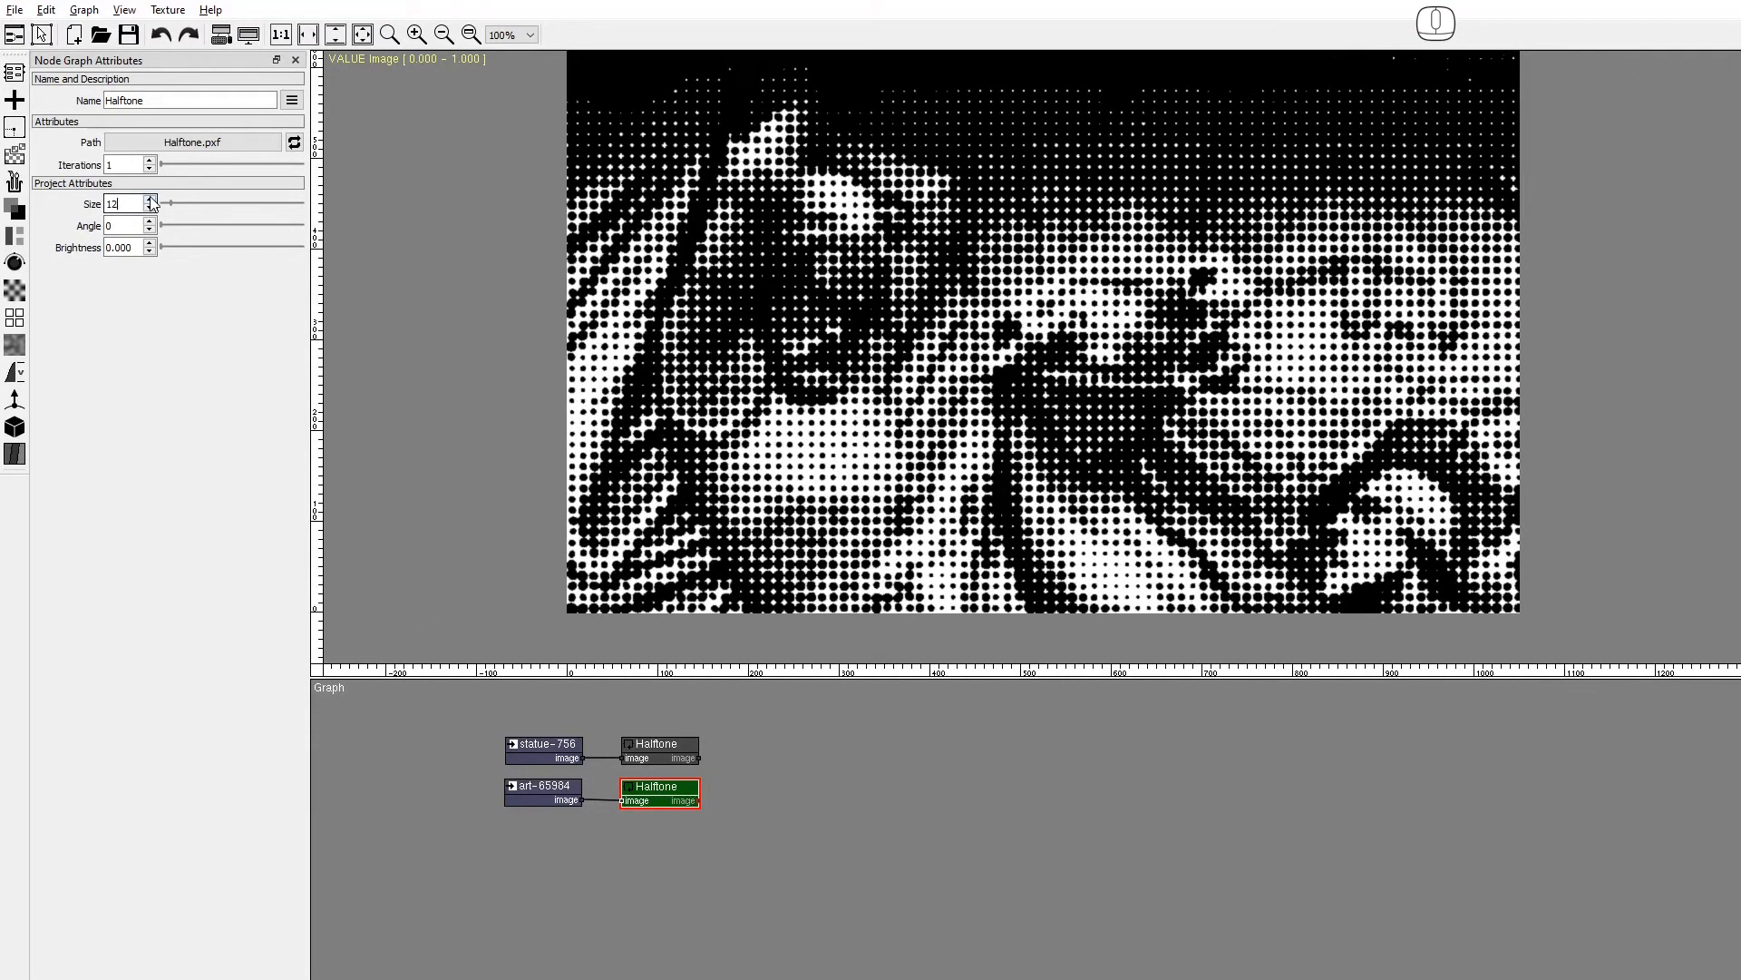
text(45)
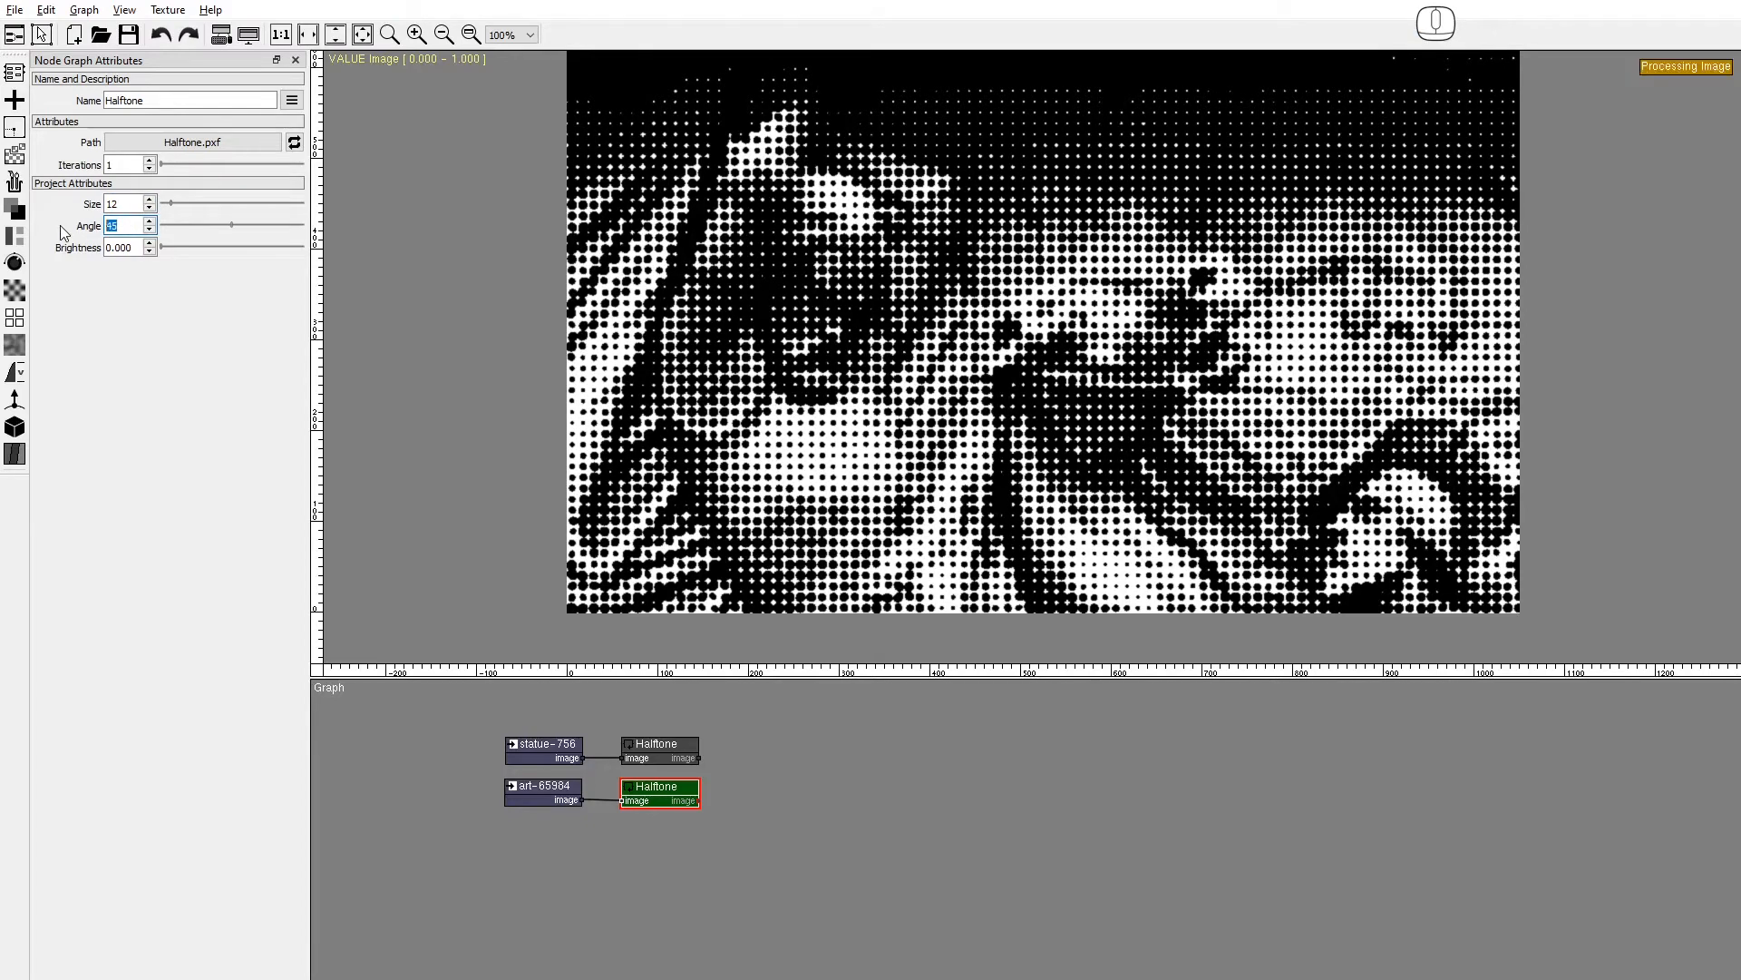
key(Return)
click(279, 35)
drag(162, 247, 188, 251)
drag(193, 243, 209, 245)
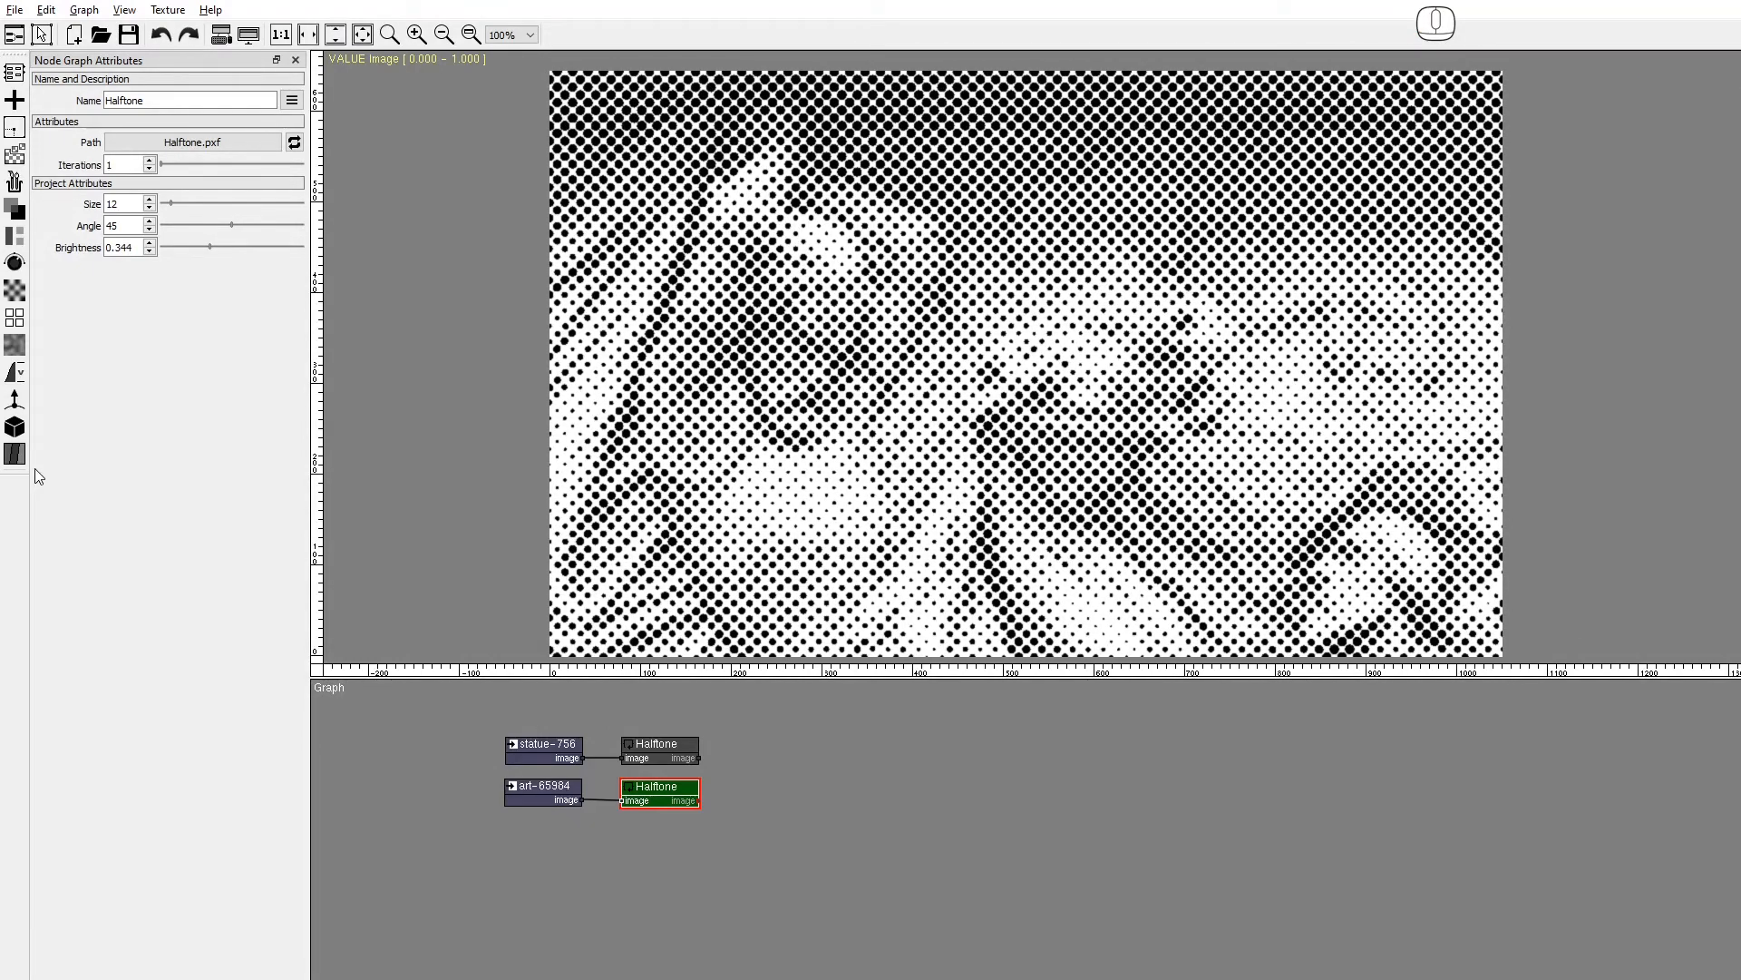